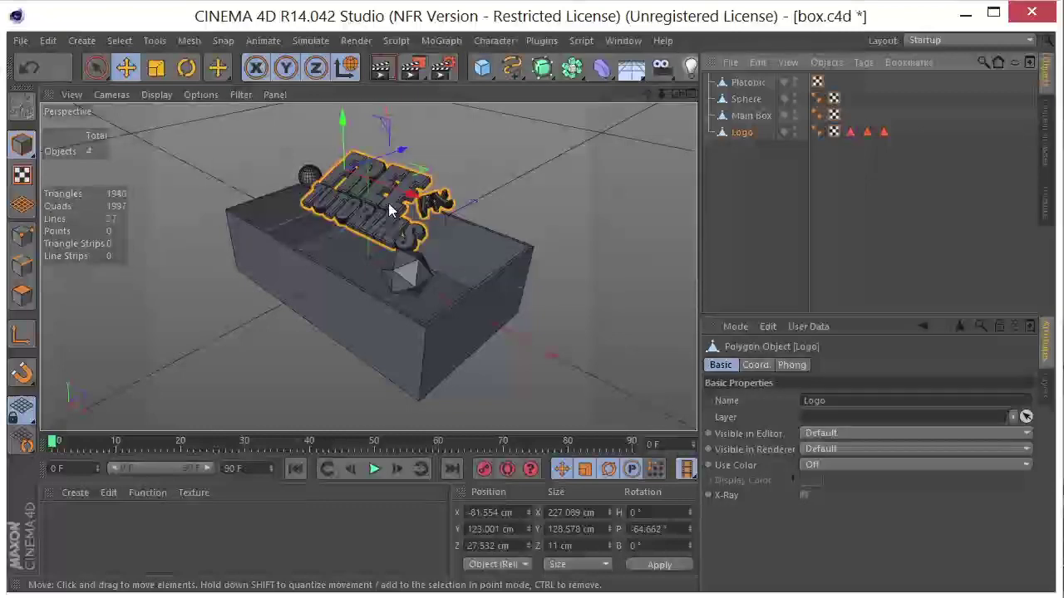
# - Orbit around the box and logo in Cinema 4D and select the Main Box object
pyautogui.keyDown('alt'); pyautogui.moveTo(409, 257); pyautogui.dragTo(444, 221); pyautogui.keyUp('alt')
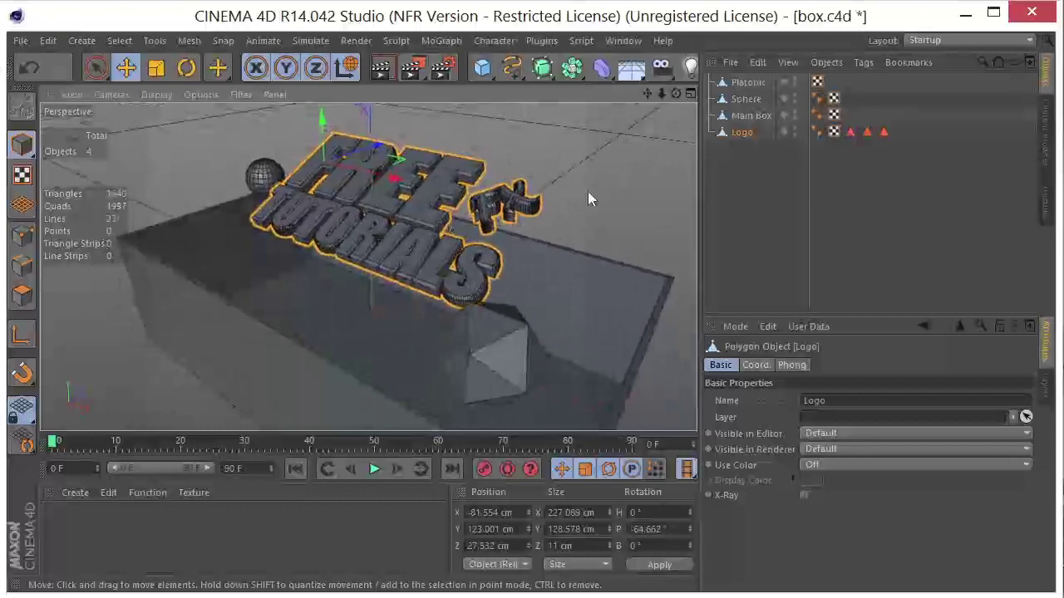
pyautogui.click(749, 115)
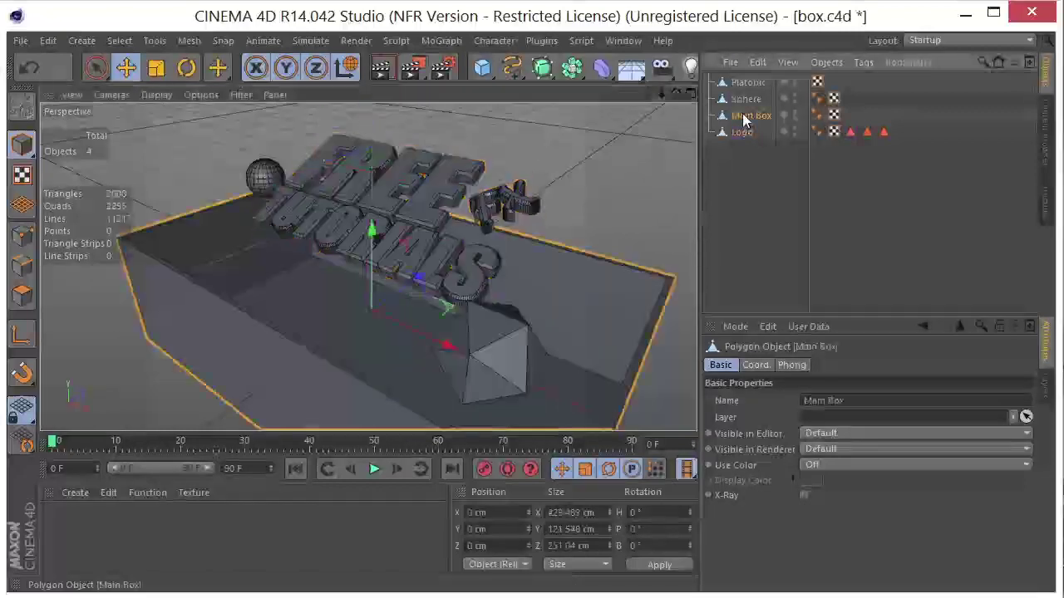
pyautogui.scroll(-3, 522, 237)
pyautogui.keyDown('alt'); pyautogui.moveTo(524, 237); pyautogui.dragTo(481, 194); pyautogui.keyUp('alt')
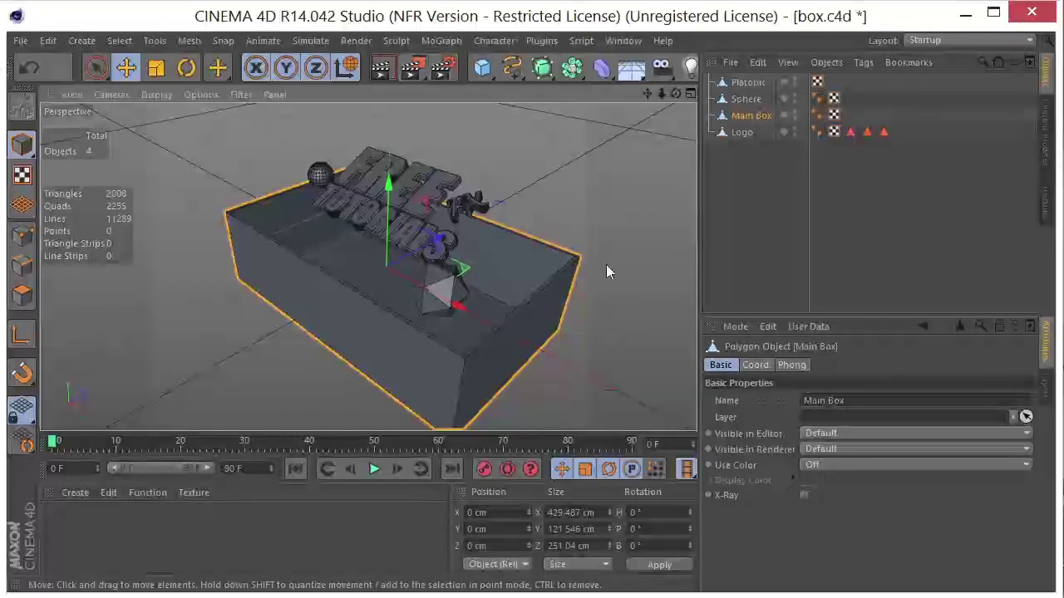
# - Export all four objects with the RealFlow SD Exporter to box.sd, replacing the existing file
pyautogui.click(541, 40)
pyautogui.moveTo(573, 87)
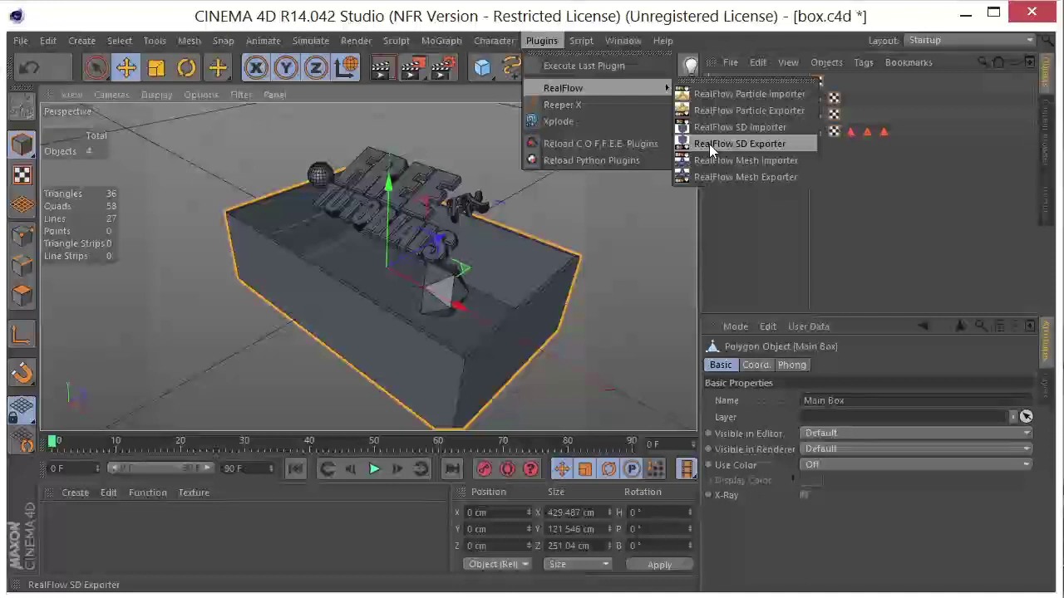
pyautogui.click(709, 144)
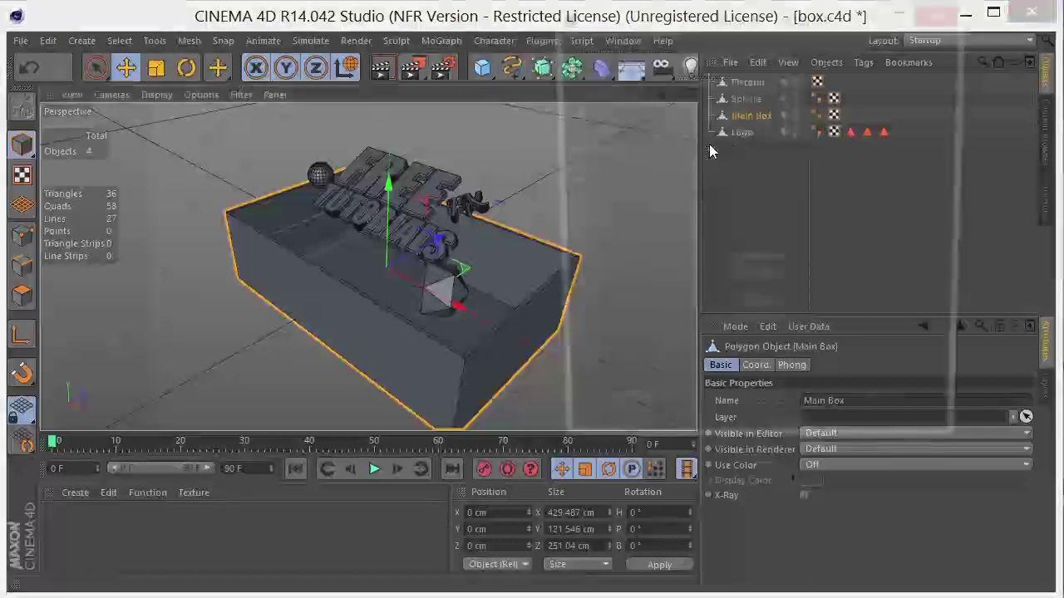
pyautogui.moveTo(751, 20); pyautogui.dragTo(591, 66)
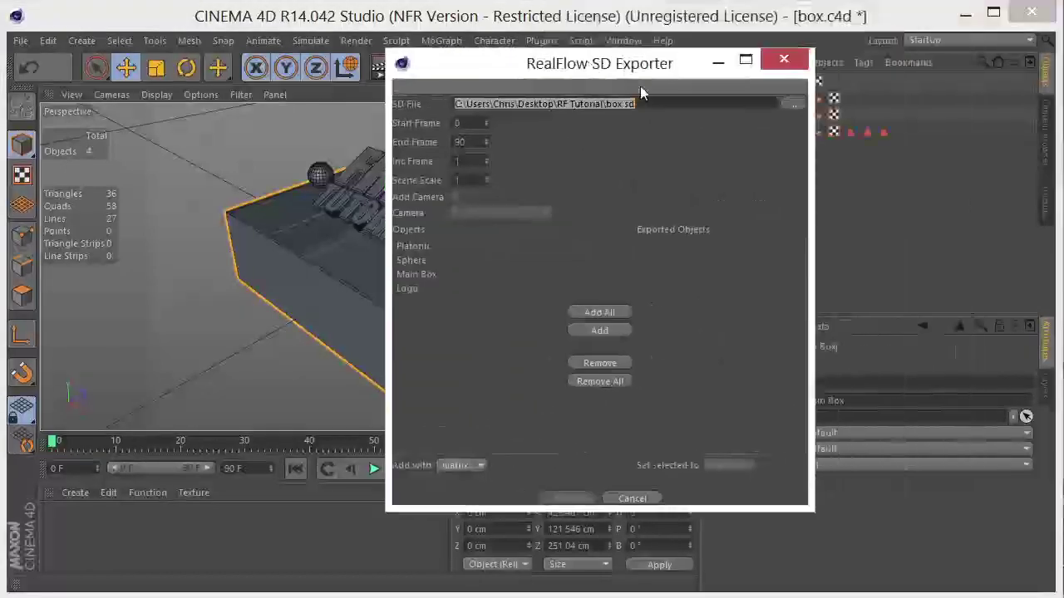
pyautogui.click(793, 105)
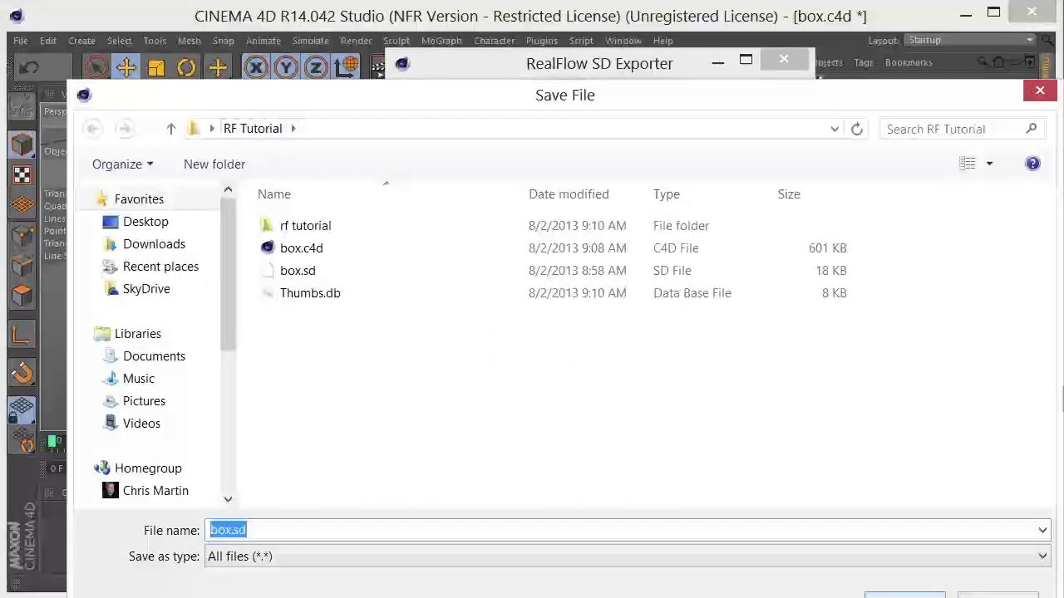
pyautogui.click(881, 593)
pyautogui.click(605, 396)
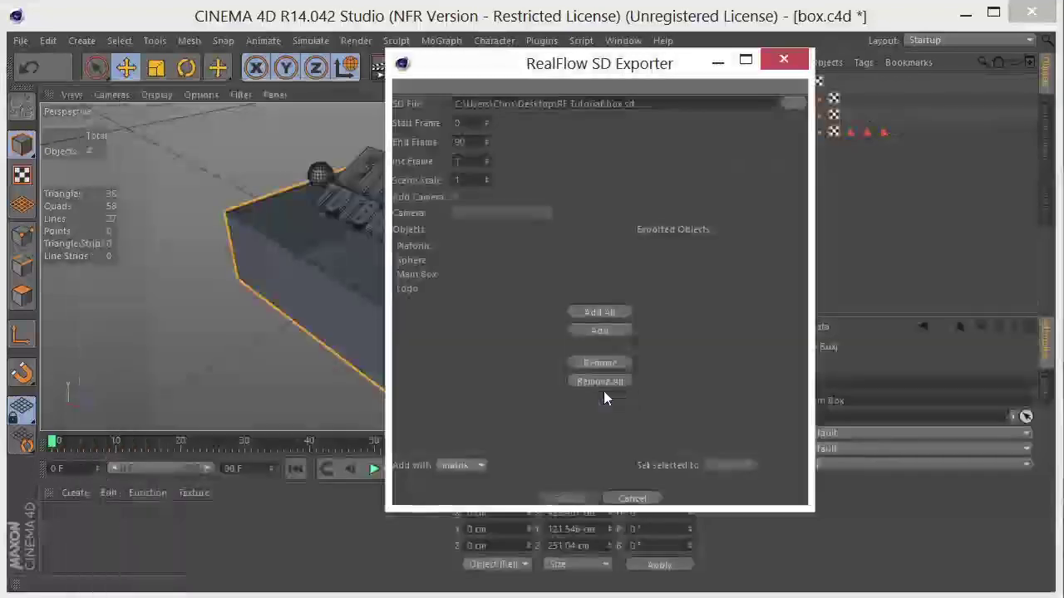
pyautogui.click(588, 312)
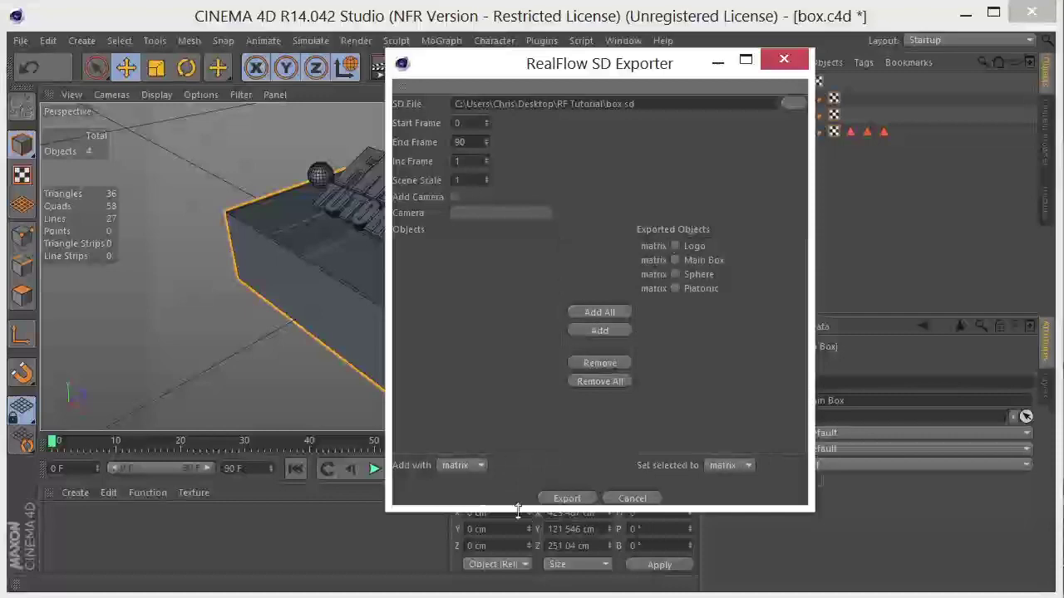
pyautogui.click(566, 497)
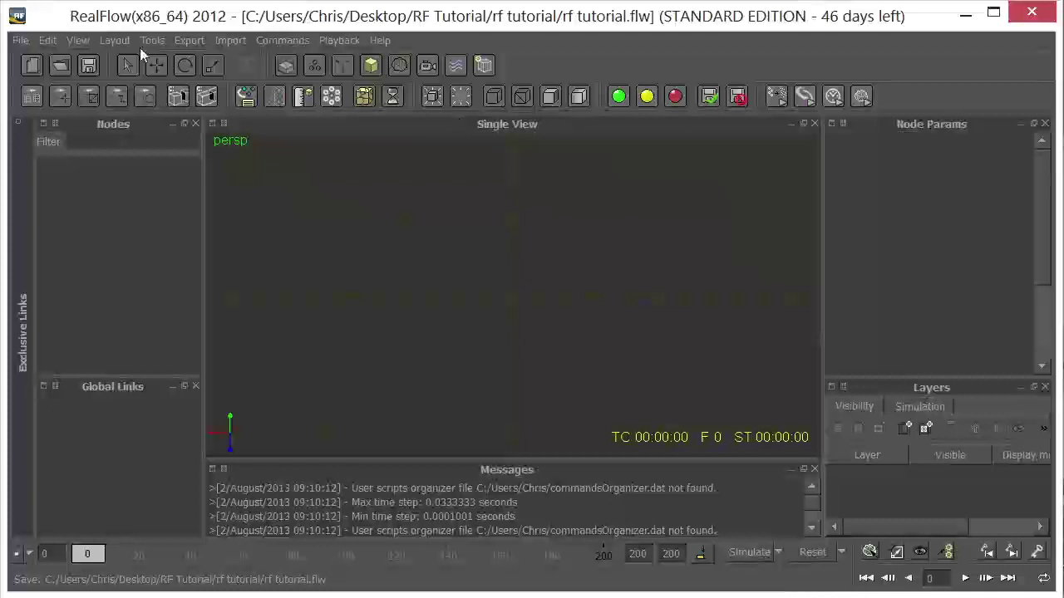
# - Begin a new untitled scene and dismiss the Project management dialog without creating a project
pyautogui.click(23, 42)
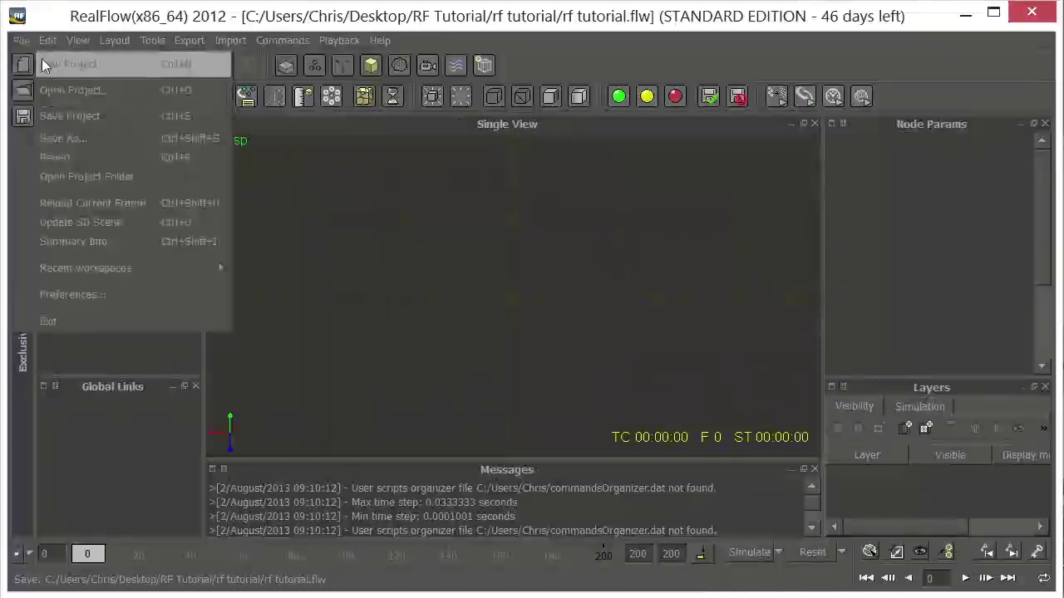
pyautogui.click(42, 64)
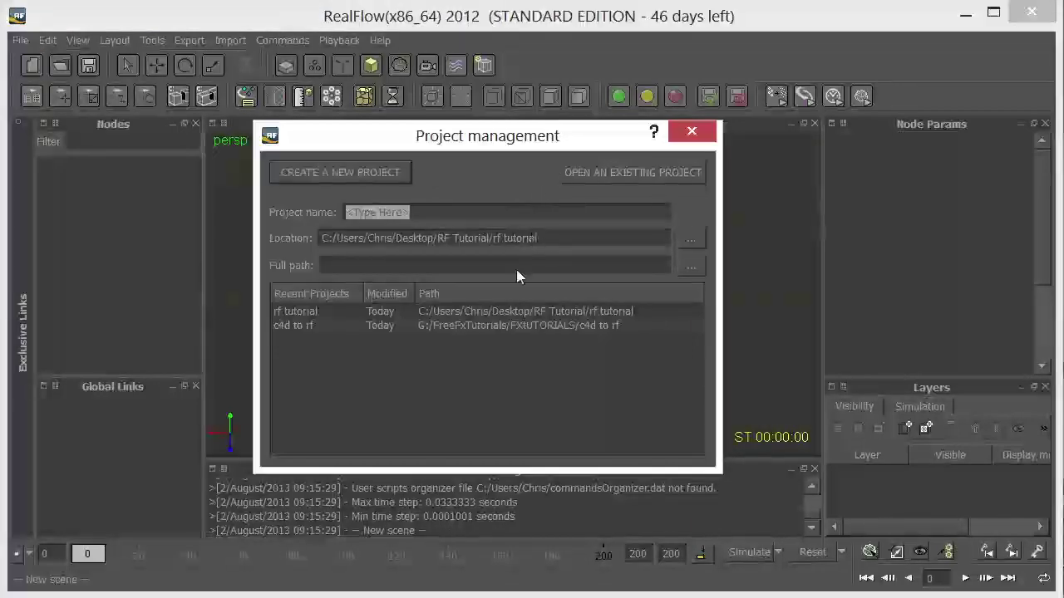
pyautogui.click(687, 142)
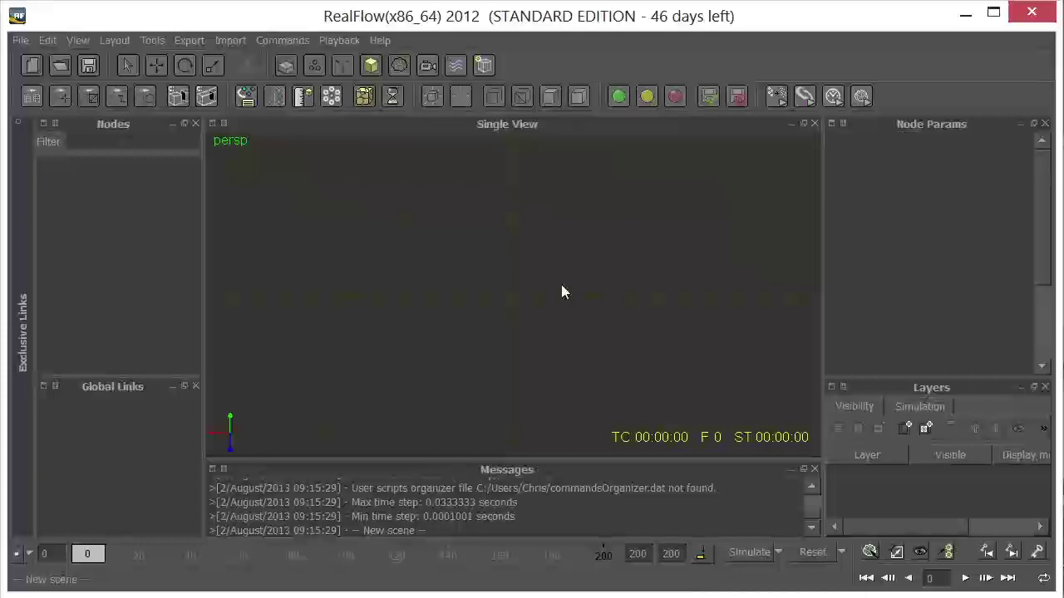
# - Import box.sd from the Desktop's RF Tutorial folder as an object file
pyautogui.click(226, 41)
pyautogui.click(236, 60)
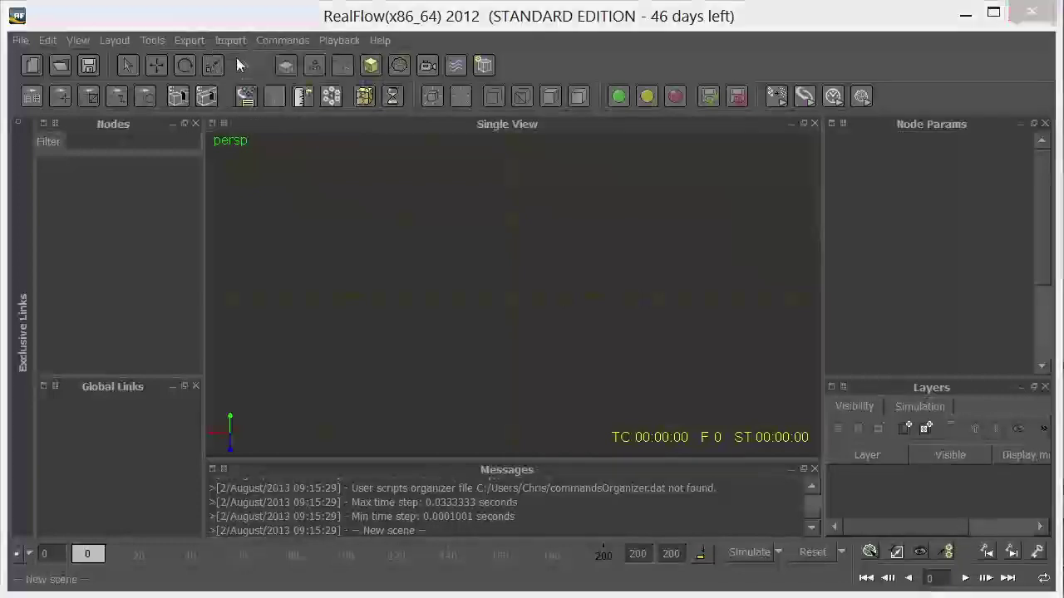
pyautogui.moveTo(166, 233); pyautogui.dragTo(177, 119)
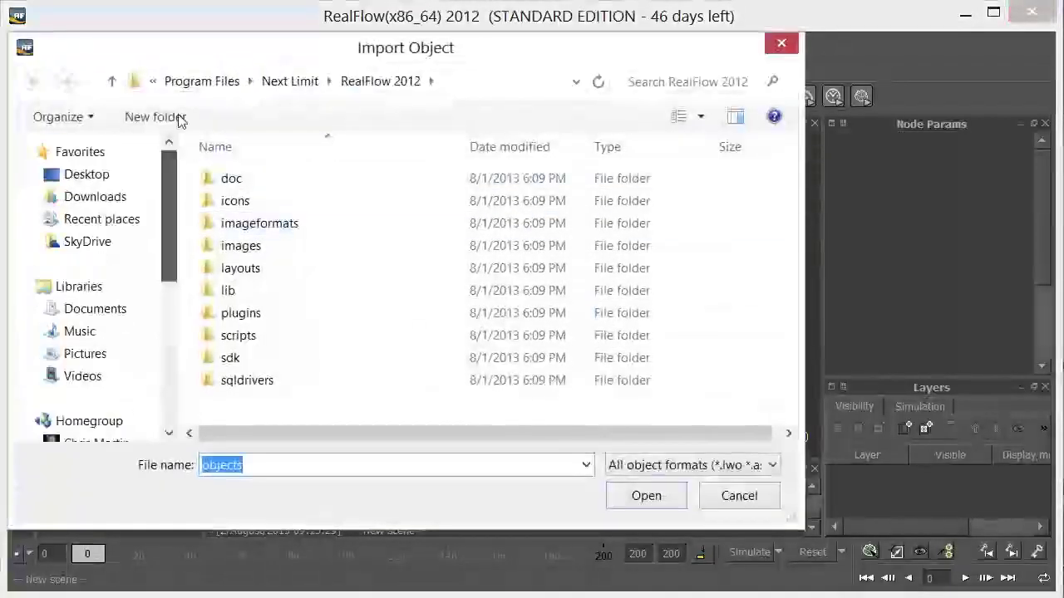
pyautogui.click(87, 174)
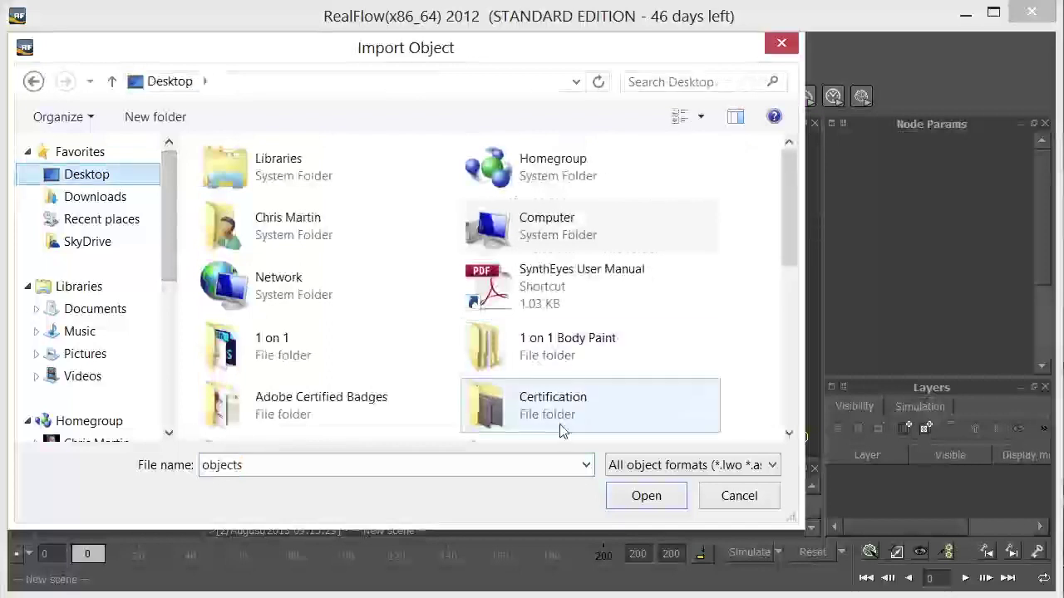
pyautogui.scroll(-5, 556, 424)
pyautogui.doubleClick(572, 243)
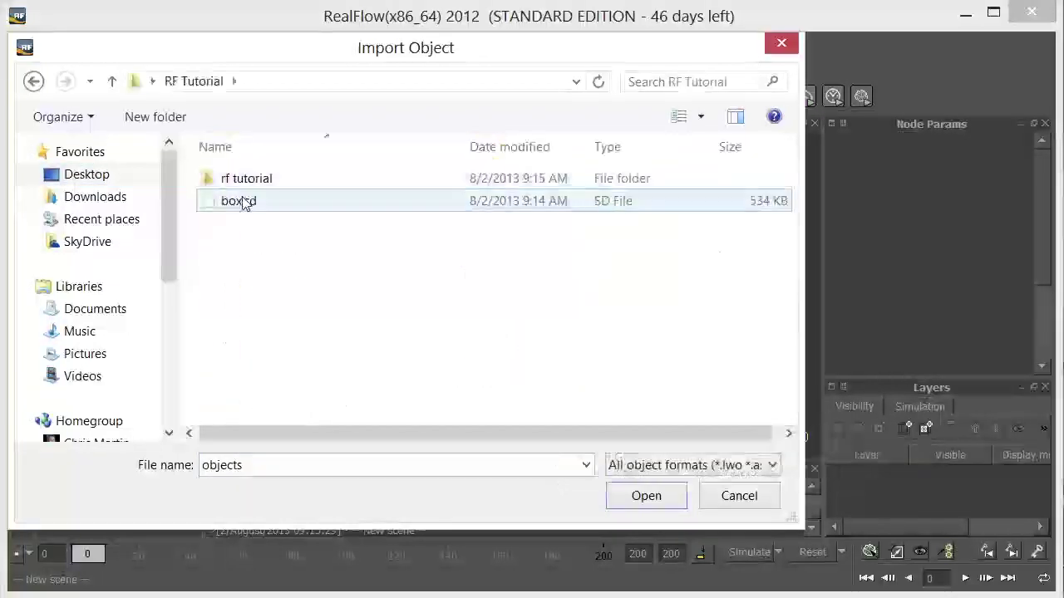
pyautogui.doubleClick(239, 201)
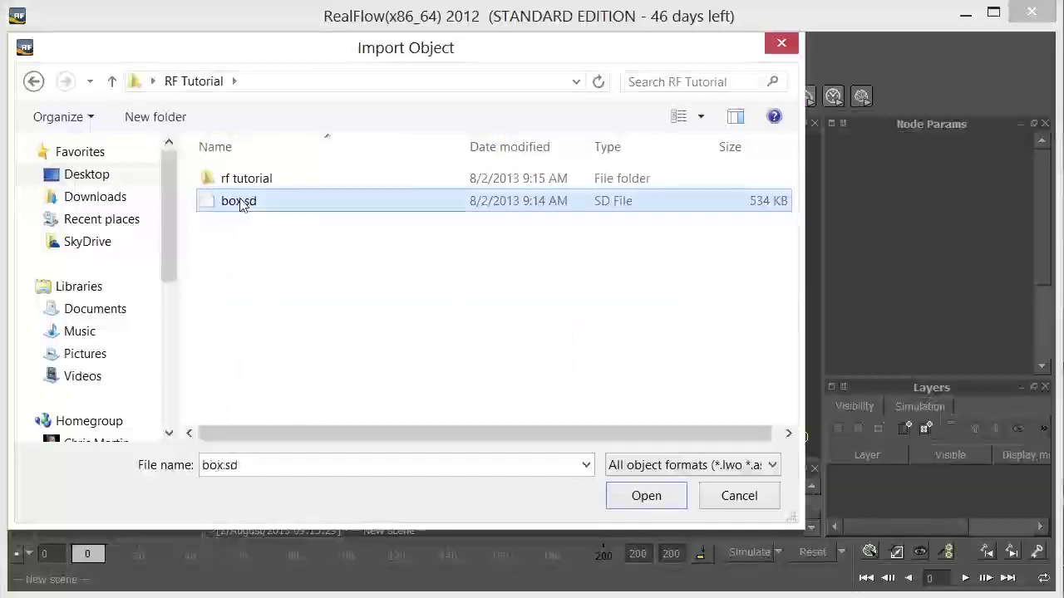
# - Orbit around the imported scene and select the Logo to inspect it
pyautogui.scroll(4, 520, 299)
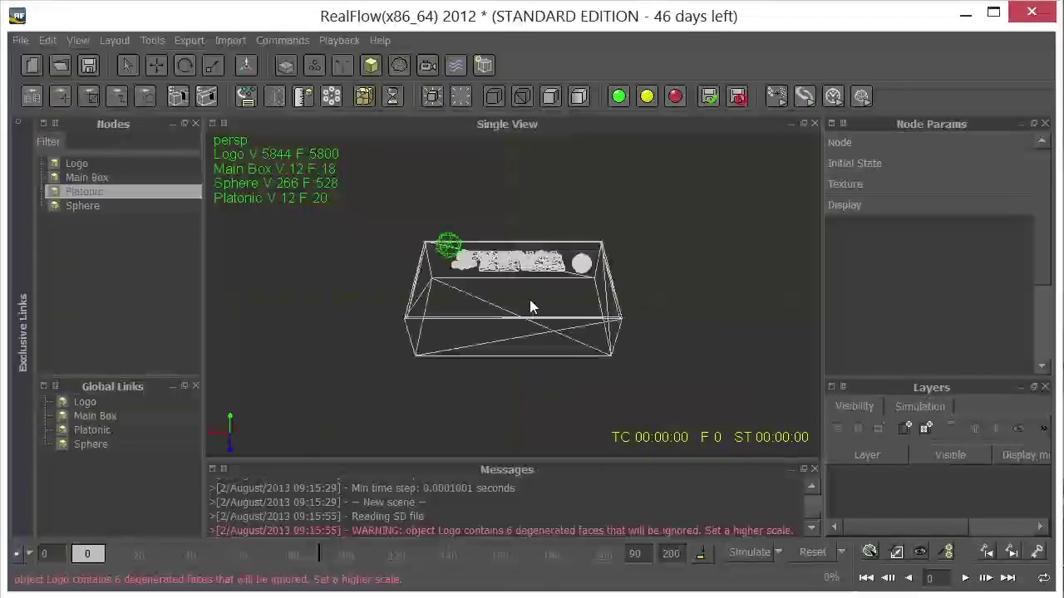
pyautogui.keyDown('alt'); pyautogui.moveTo(520, 303); pyautogui.dragTo(657, 322); pyautogui.keyUp('alt')
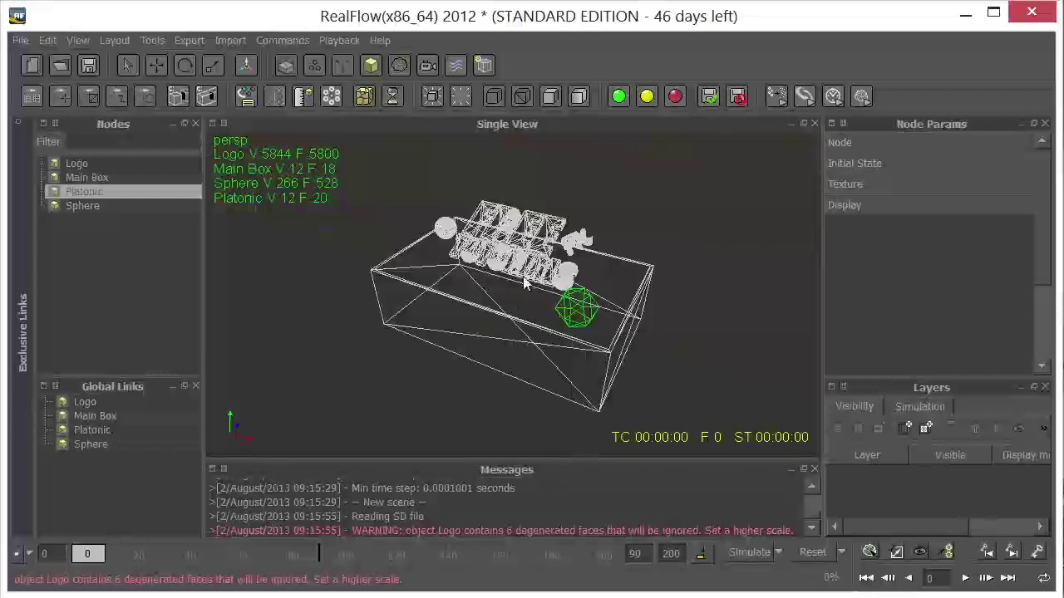
pyautogui.scroll(2, 524, 278)
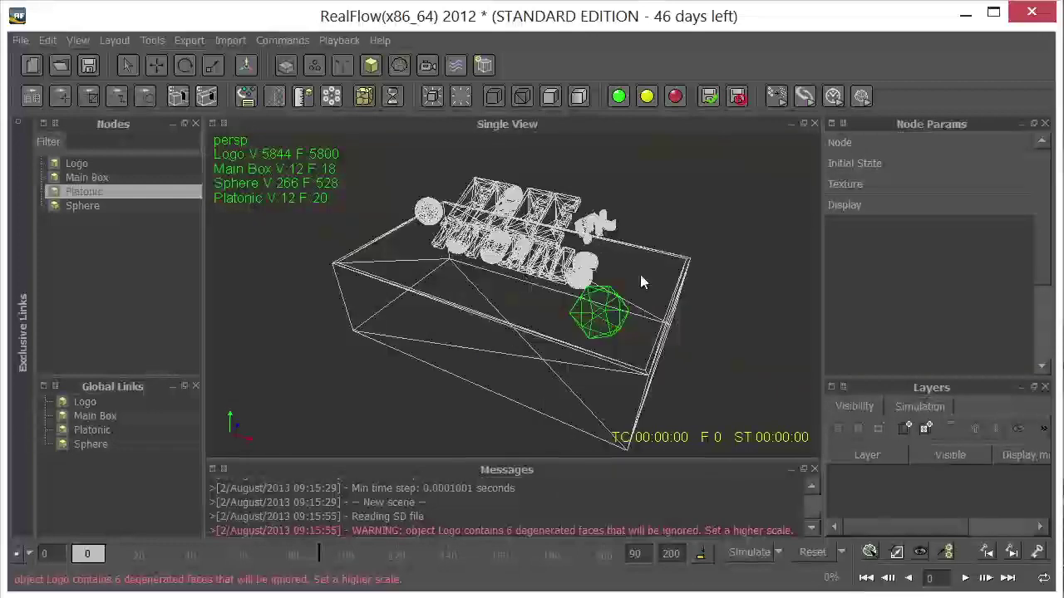
pyautogui.keyDown('alt'); pyautogui.moveTo(640, 274); pyautogui.dragTo(628, 261); pyautogui.keyUp('alt')
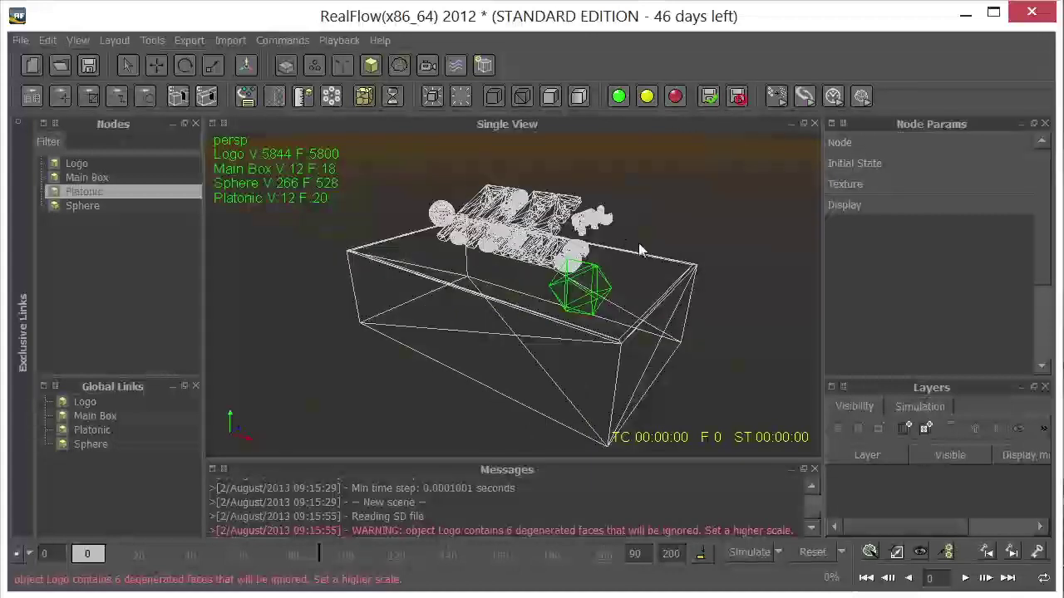
pyautogui.keyDown('alt'); pyautogui.moveTo(624, 247); pyautogui.dragTo(644, 257); pyautogui.keyUp('alt')
pyautogui.click(530, 229)
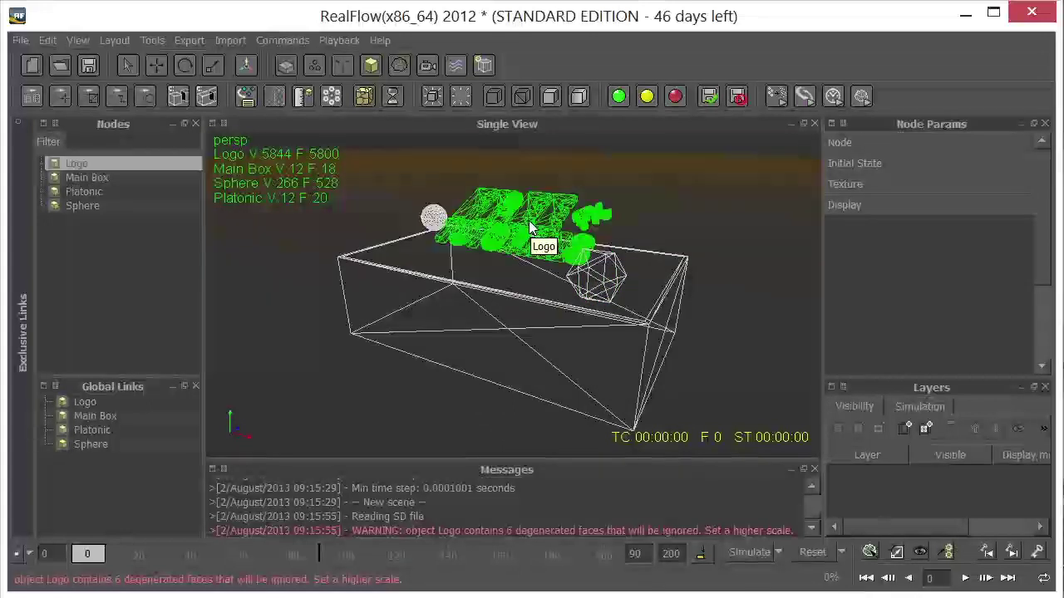
pyautogui.press('r')
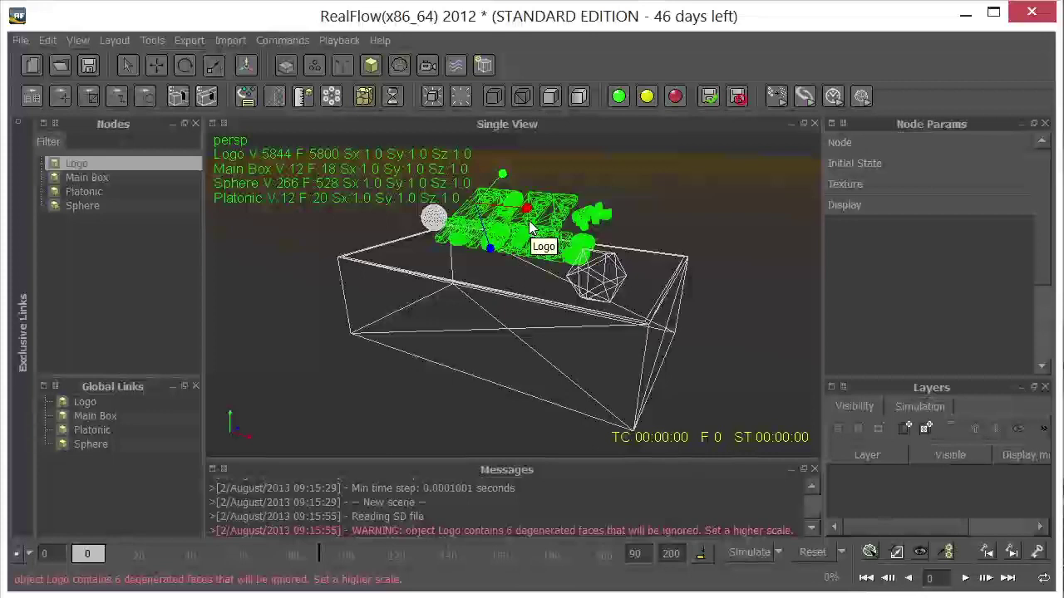
pyautogui.press('w')
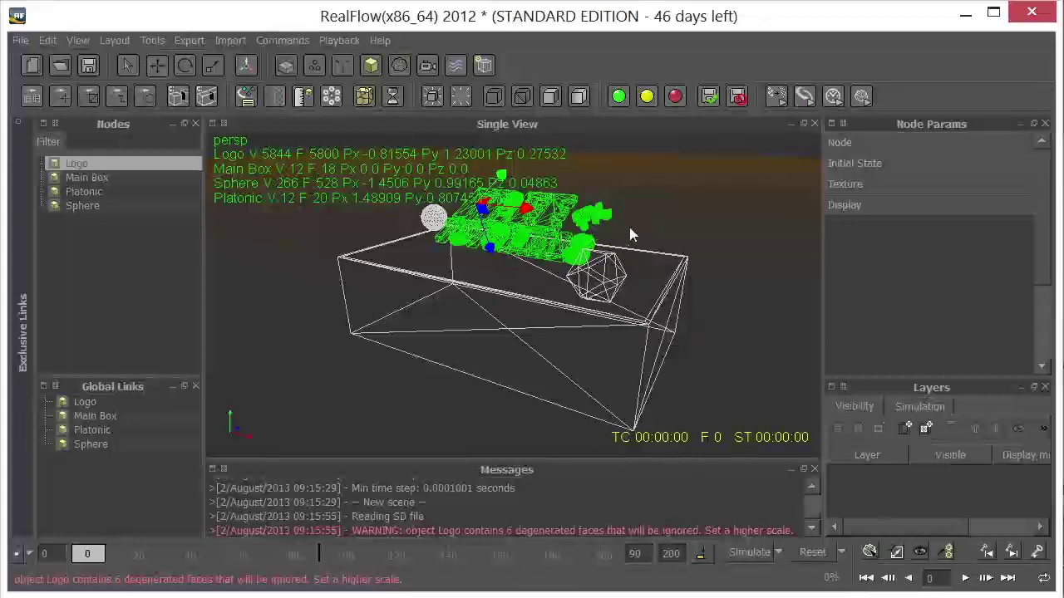
pyautogui.moveTo(632, 228)
pyautogui.keyDown('alt'); pyautogui.mouseDown()
pyautogui.moveTo(624, 255)
pyautogui.moveTo(631, 250)
pyautogui.mouseUp(); pyautogui.keyUp('alt')
# - Set the Node simulation mode of Logo, Platonic and Sphere to Inactive
pyautogui.click(680, 210)
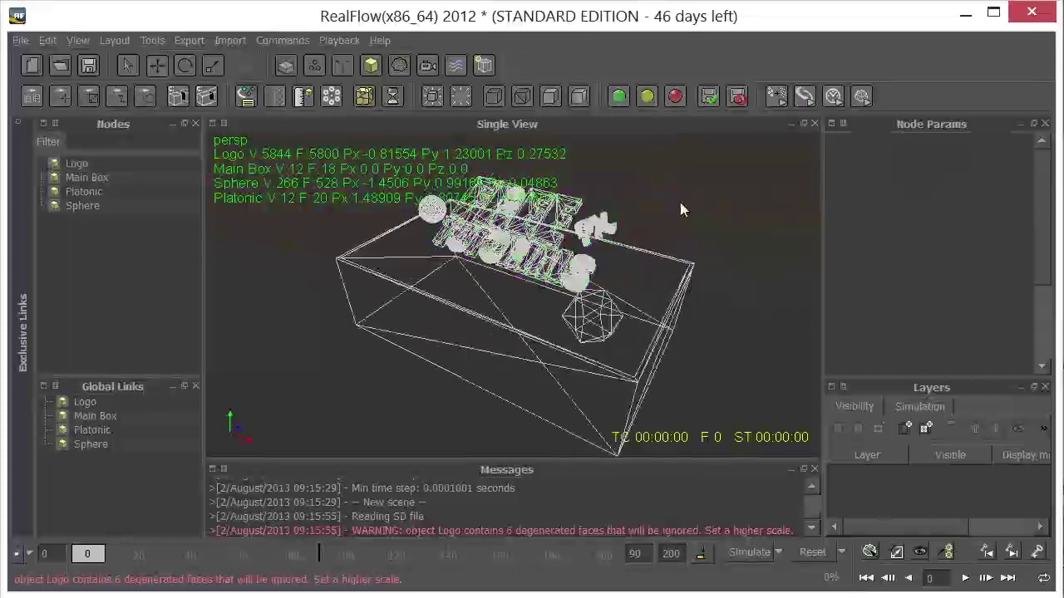
pyautogui.click(643, 234)
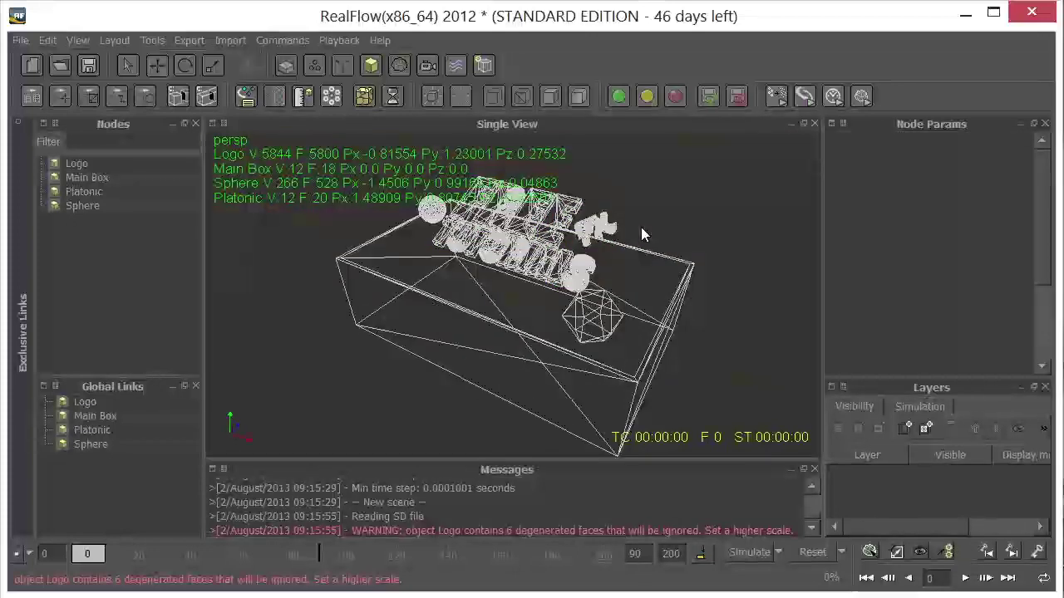
pyautogui.click(88, 163)
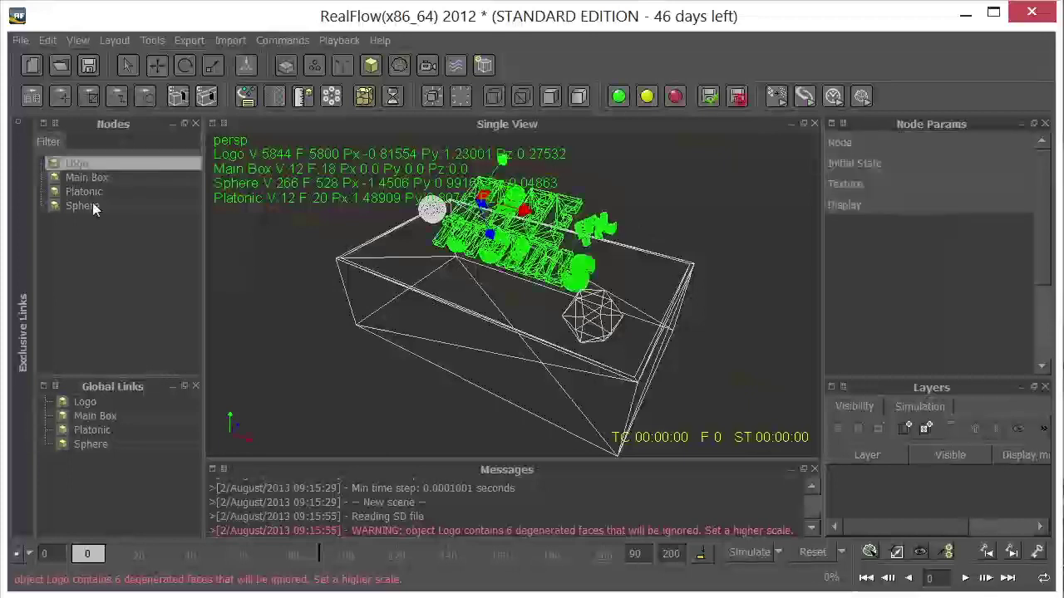
pyautogui.keyDown('ctrl'); pyautogui.click(94, 193); pyautogui.keyUp('ctrl')
pyautogui.keyDown('ctrl'); pyautogui.click(96, 207); pyautogui.keyUp('ctrl')
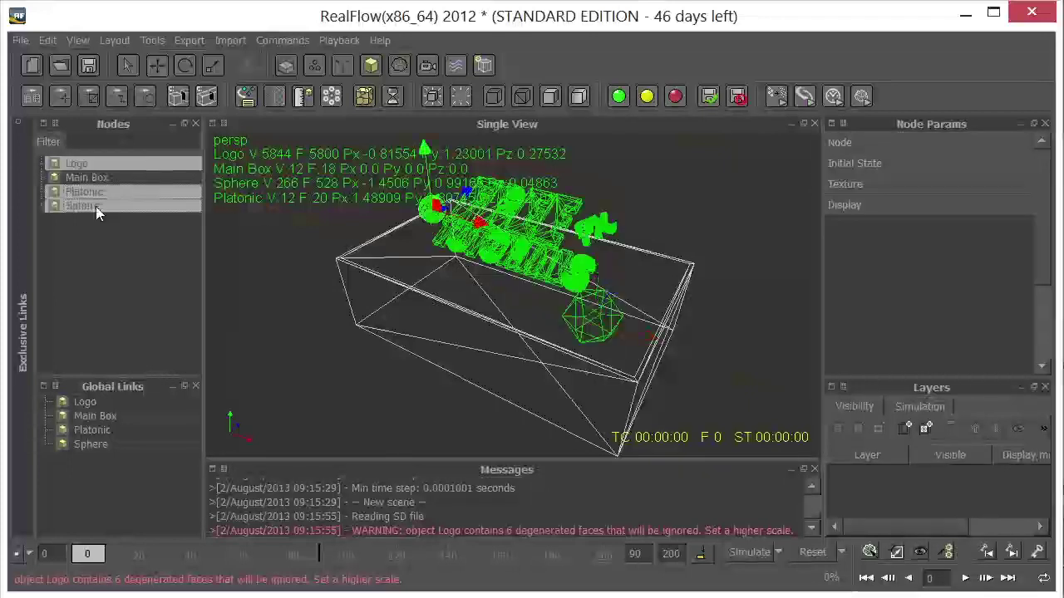
pyautogui.click(1003, 143)
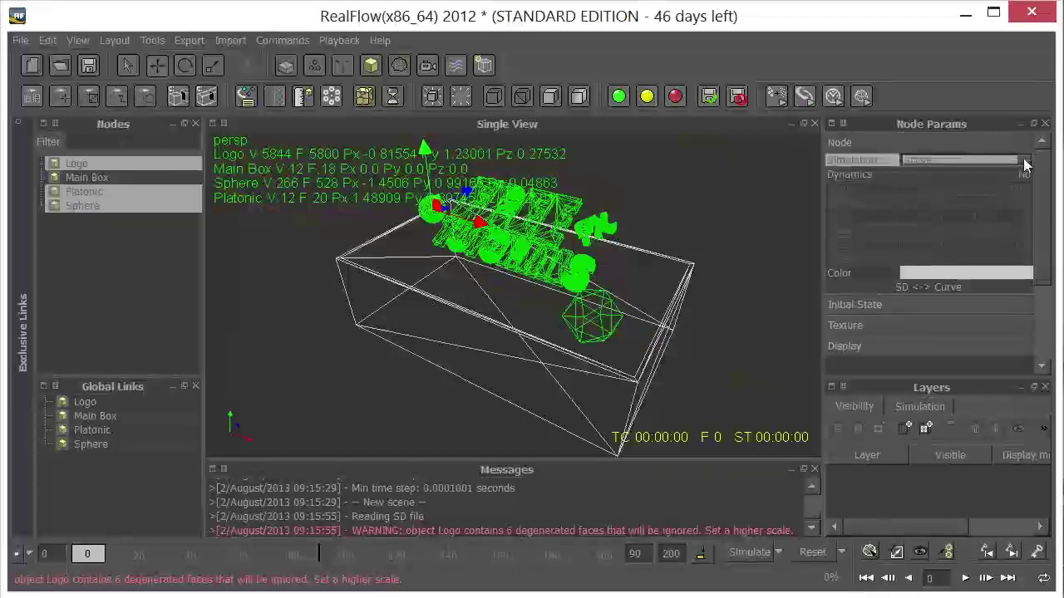
pyautogui.click(1024, 162)
pyautogui.click(978, 168)
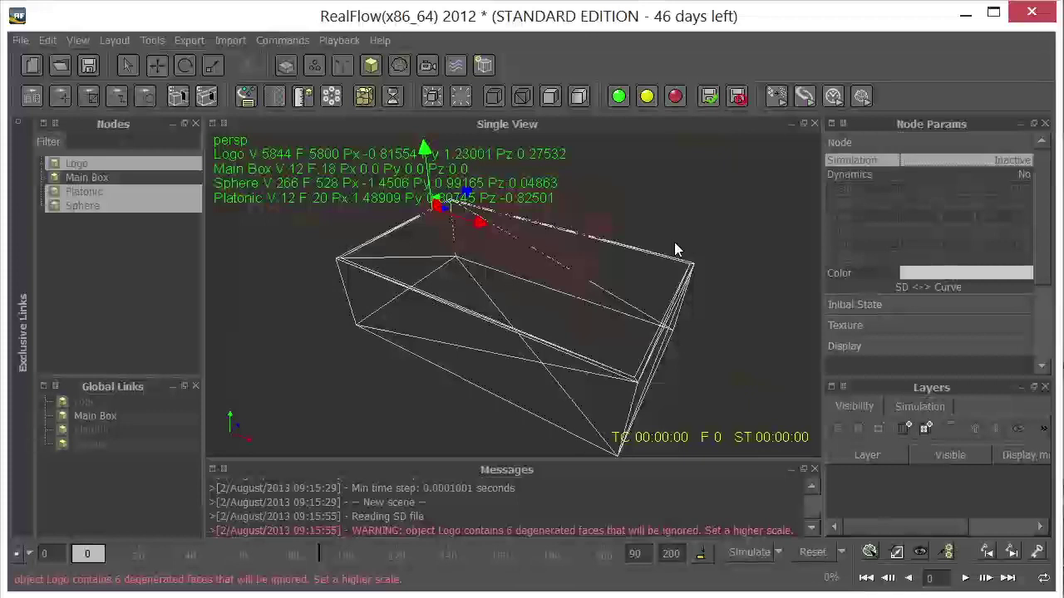
# - Add k Volume, Gravity and k Speed daemons to the scene
pyautogui.click(341, 71)
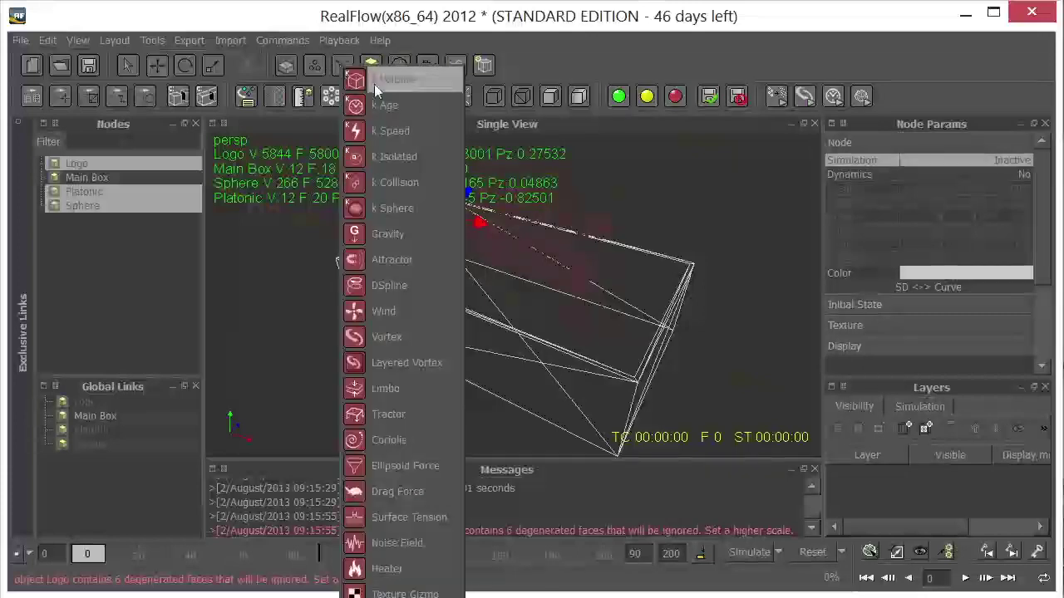
pyautogui.click(374, 84)
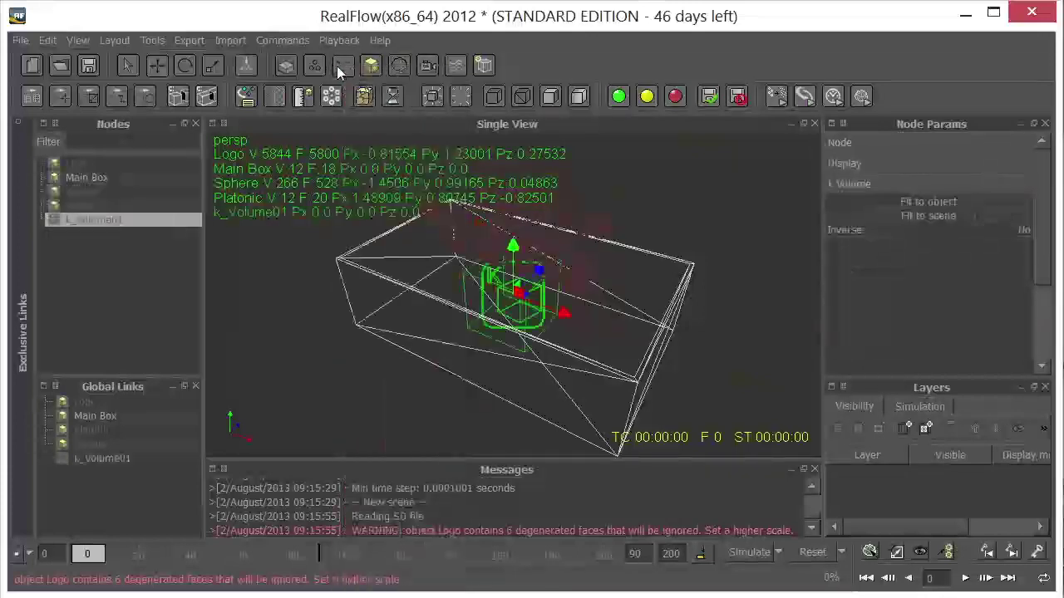
pyautogui.click(339, 72)
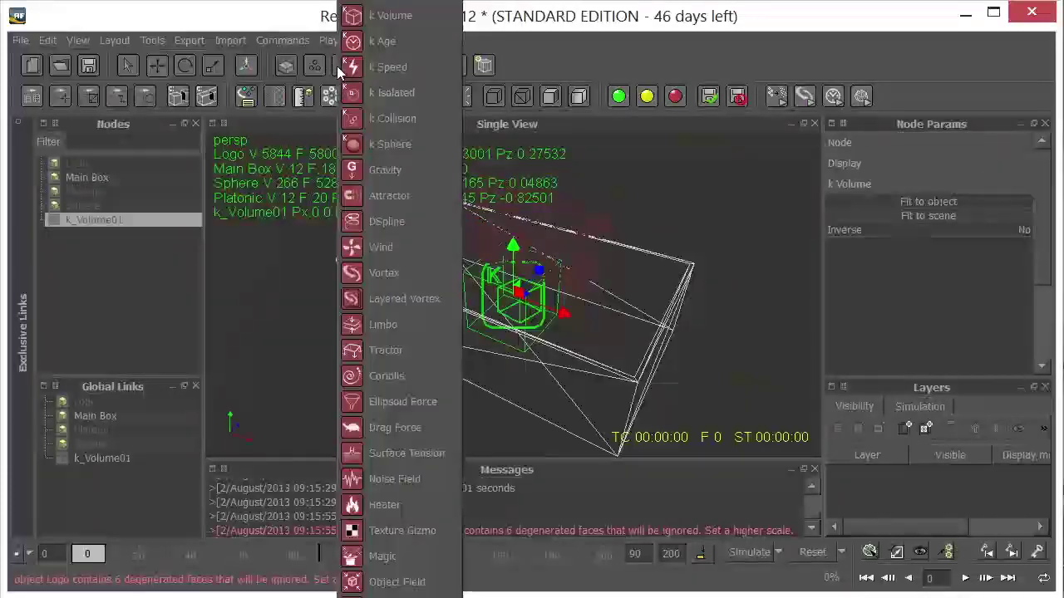
pyautogui.click(391, 170)
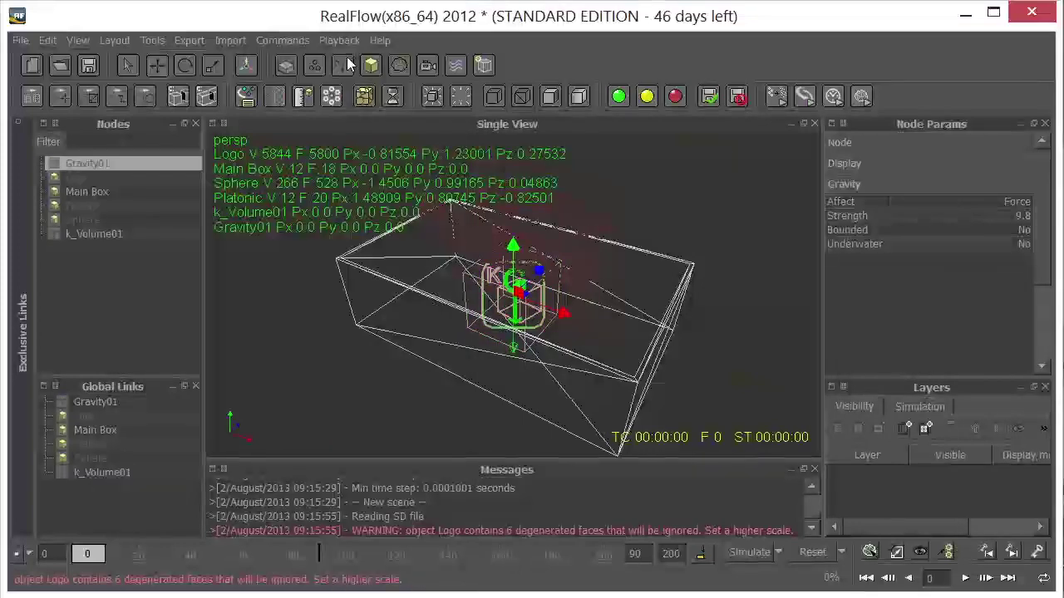
pyautogui.click(348, 64)
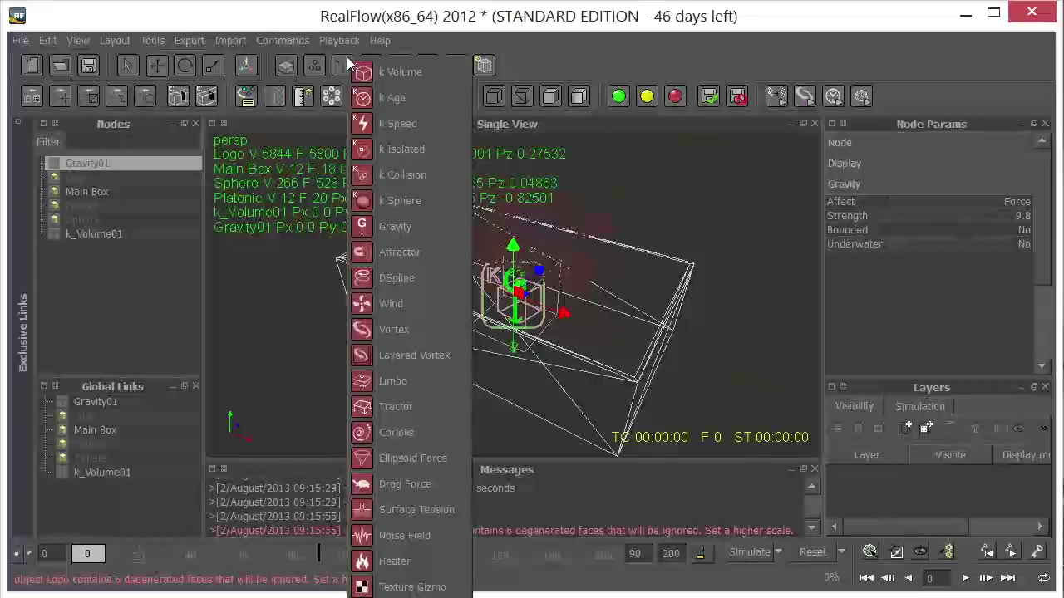
pyautogui.click(385, 121)
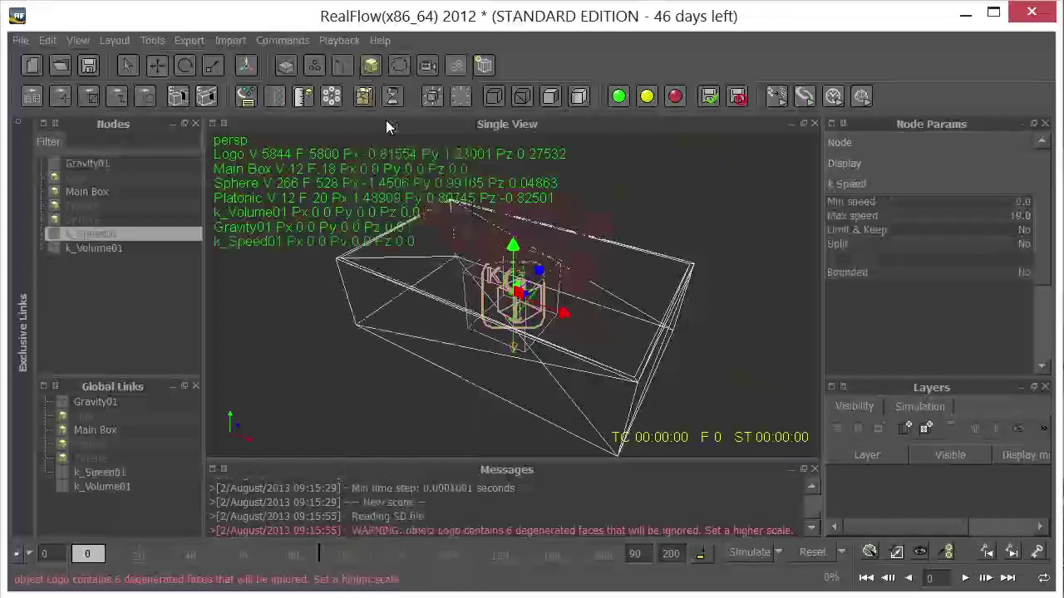
# - Fit k_Volume01 to the whole scene and check its extent in the viewport
pyautogui.click(100, 248)
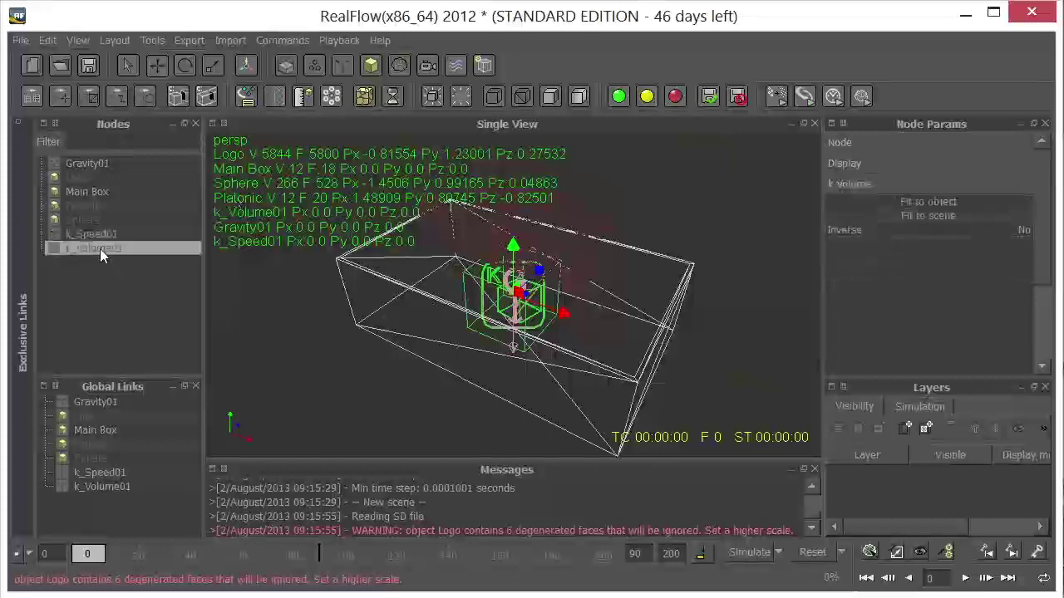
pyautogui.click(924, 216)
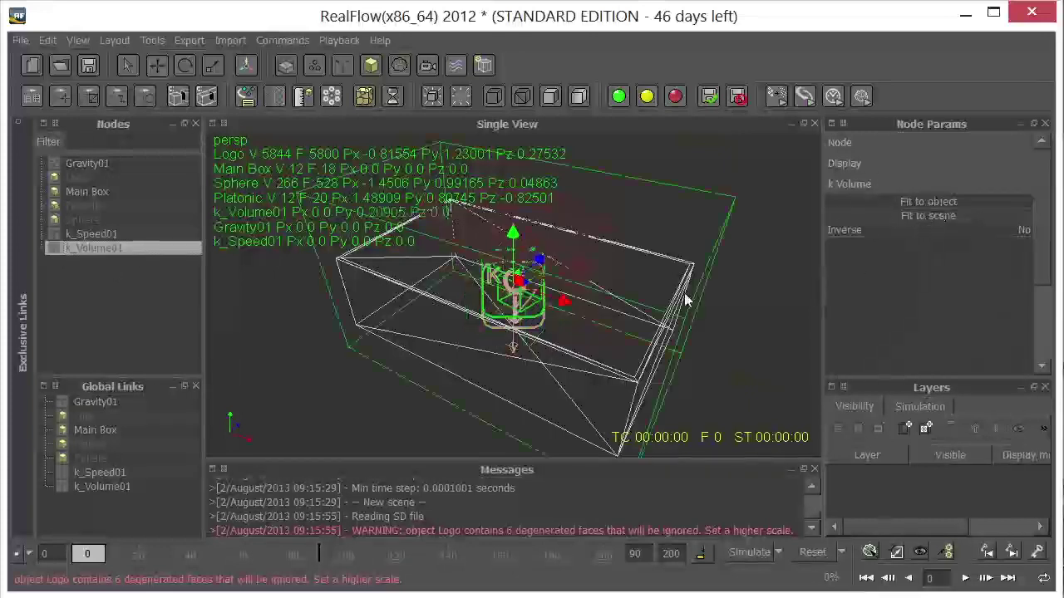
pyautogui.keyDown('alt'); pyautogui.moveTo(746, 341); pyautogui.dragTo(716, 290); pyautogui.keyUp('alt')
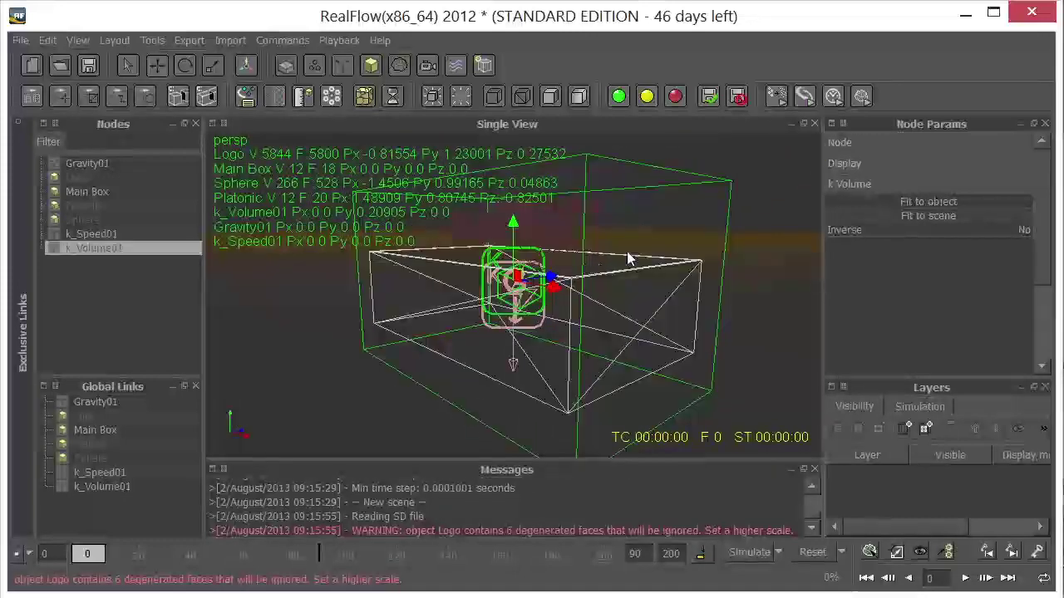
pyautogui.keyDown('alt'); pyautogui.moveTo(607, 266); pyautogui.dragTo(621, 269); pyautogui.keyUp('alt')
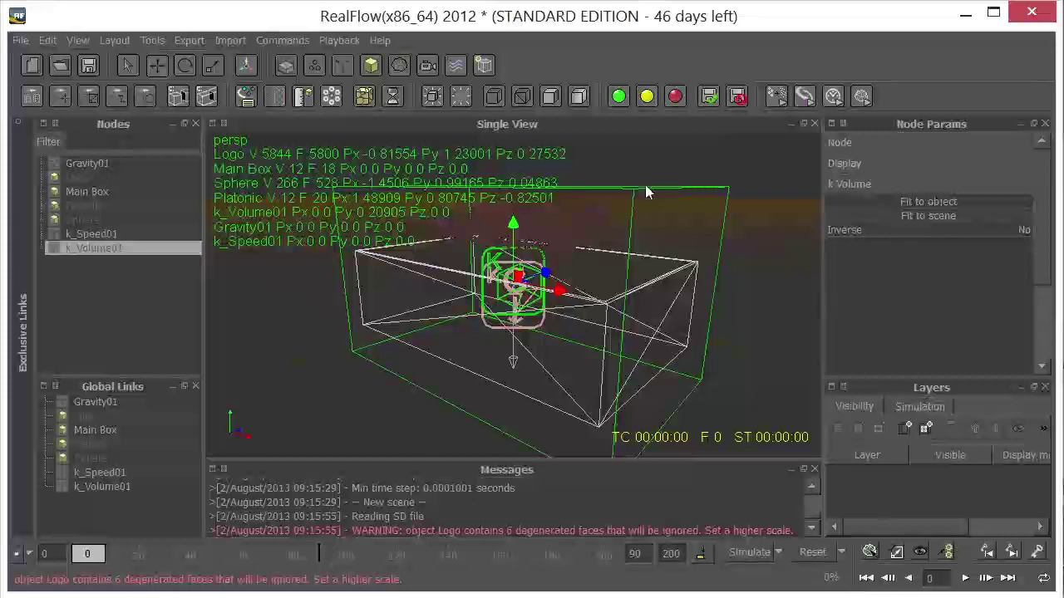
# - Hide k_Volume01 in the viewport and set k_Speed01's simulation to Inactive
pyautogui.click(924, 166)
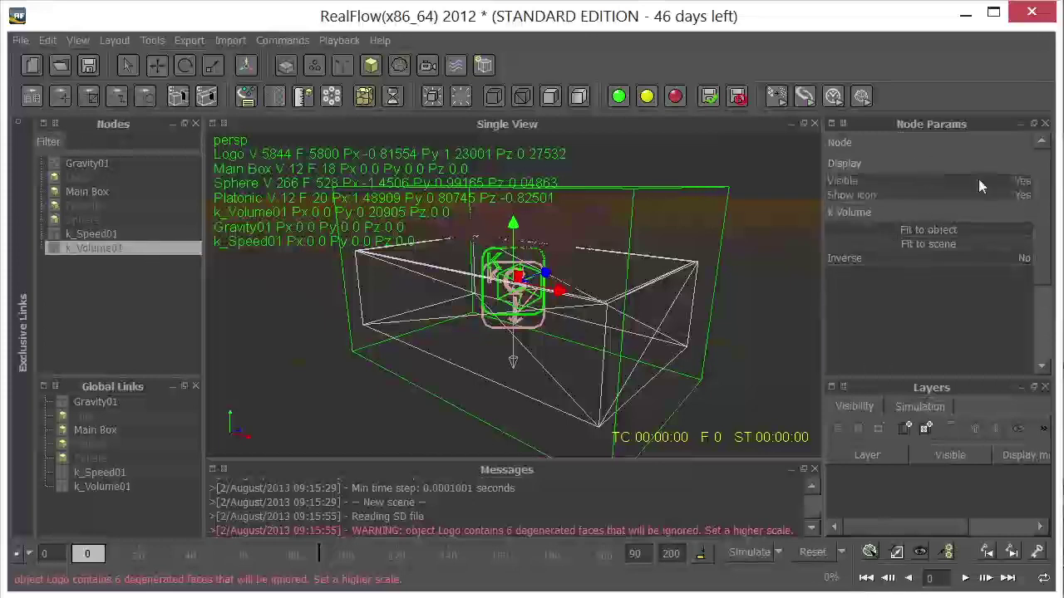
pyautogui.click(1026, 181)
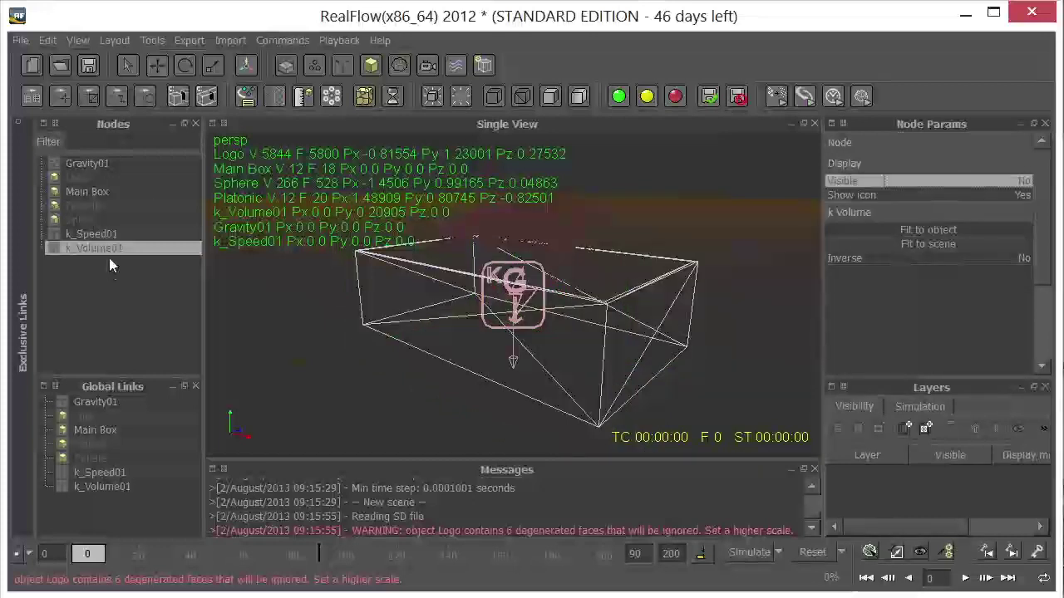
pyautogui.click(113, 233)
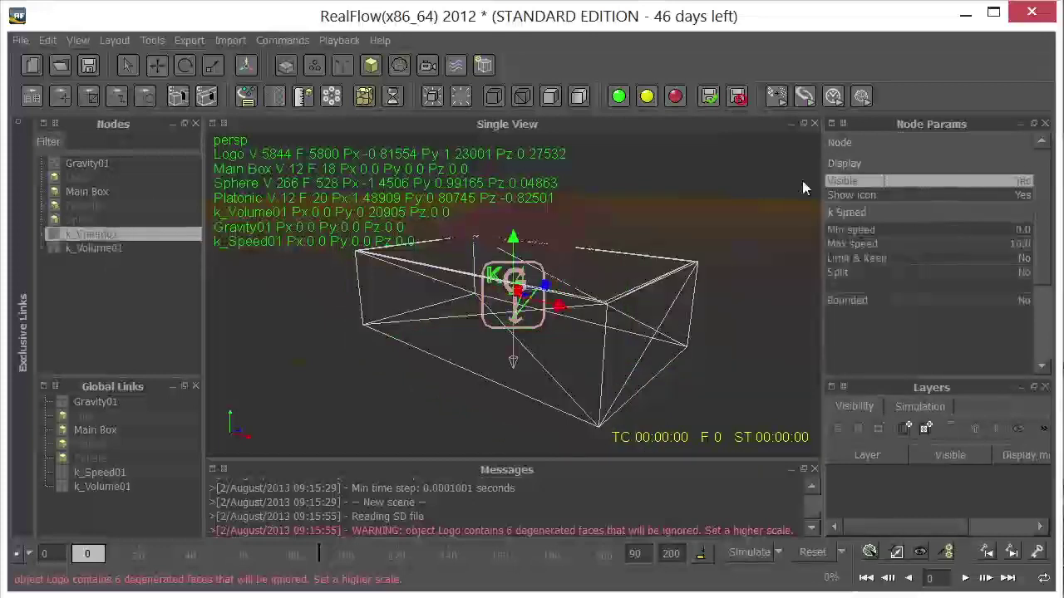
pyautogui.click(1000, 146)
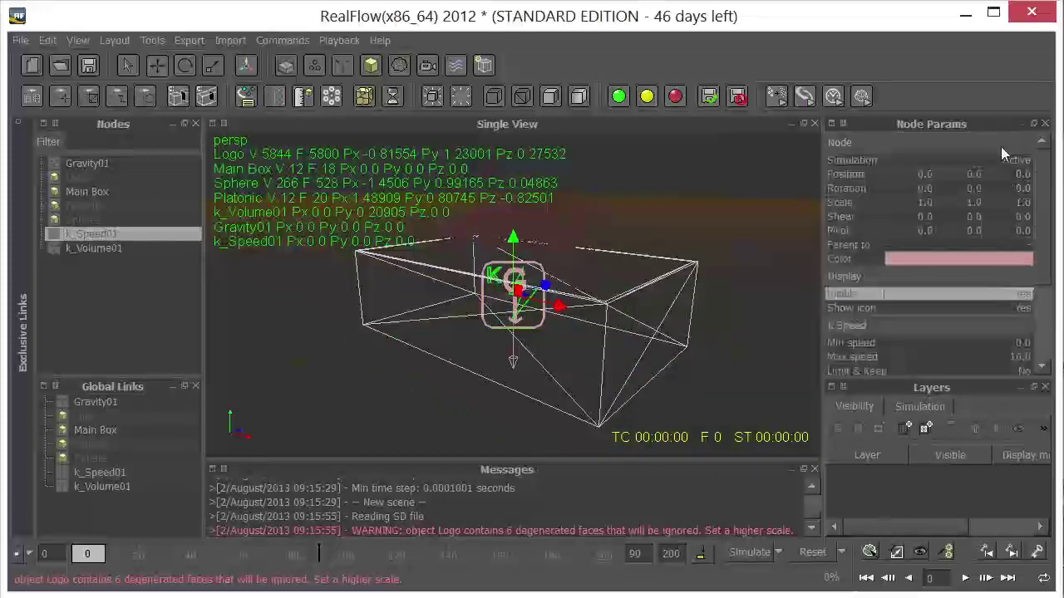
pyautogui.click(1001, 161)
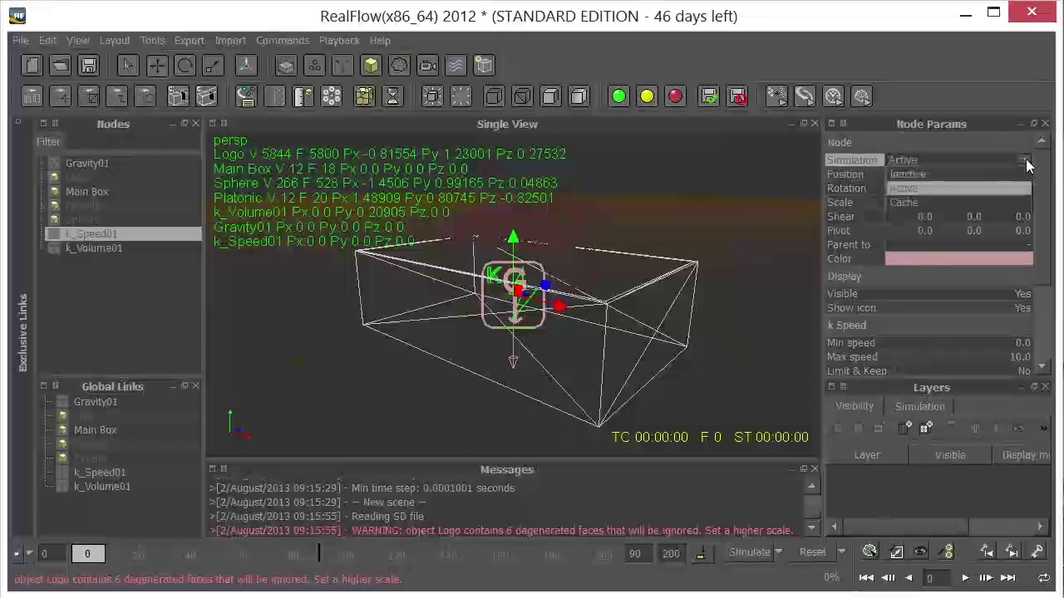
pyautogui.click(949, 176)
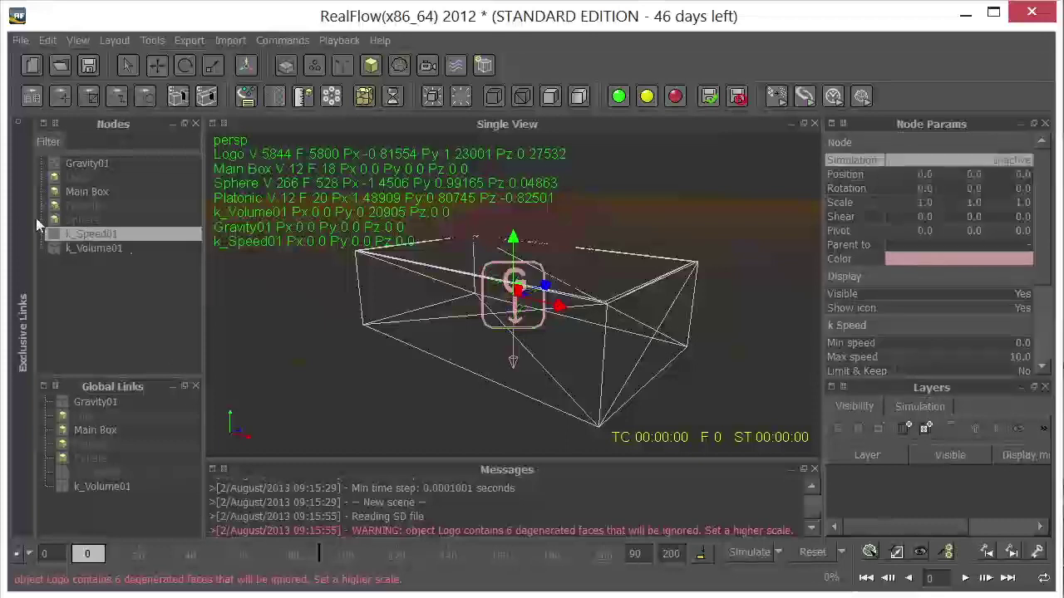
# - Turn off Gravity01's visibility so its icon disappears from the view
pyautogui.click(78, 162)
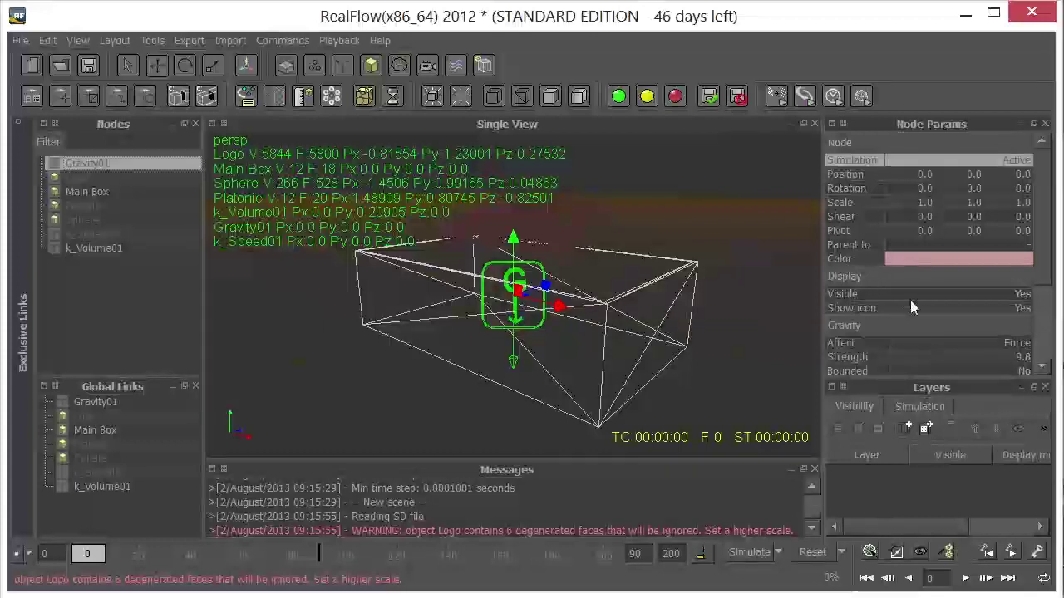
pyautogui.click(1028, 296)
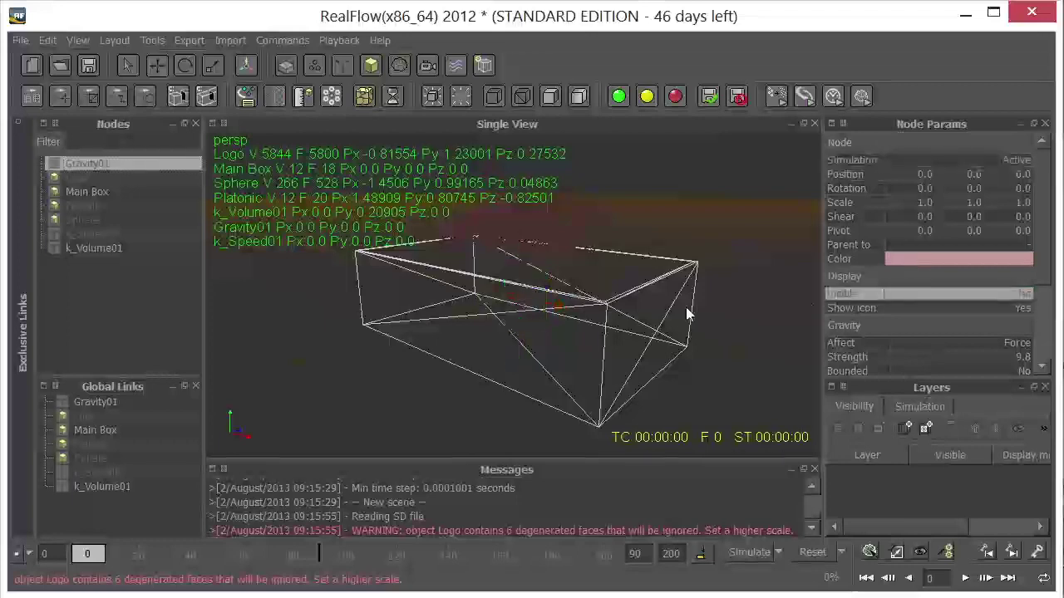
pyautogui.keyDown('alt'); pyautogui.moveTo(558, 295); pyautogui.dragTo(533, 306); pyautogui.keyUp('alt')
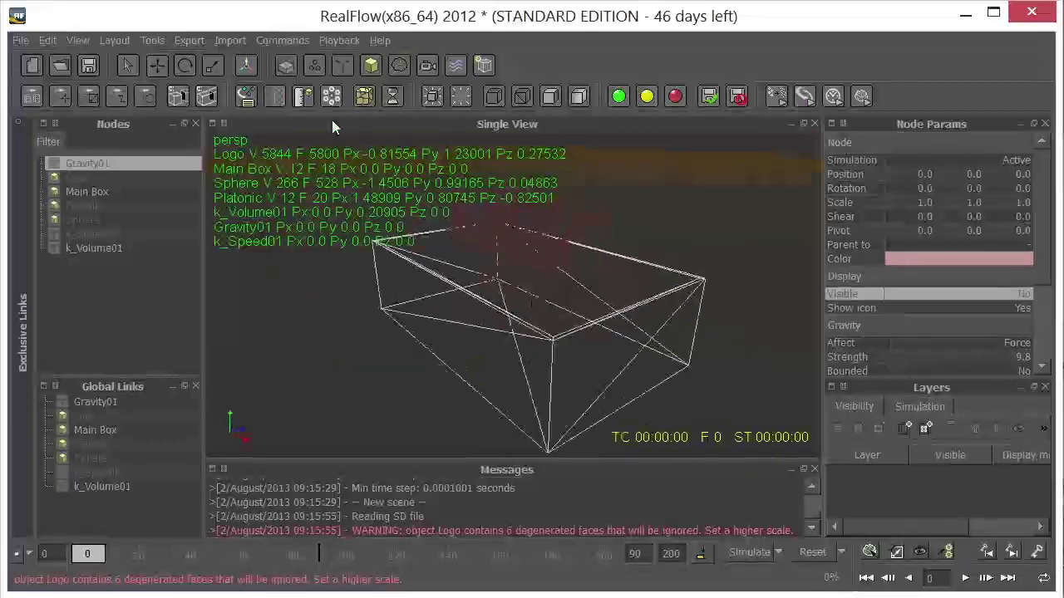
# - Add a Fill Object emitter targeting Main Box with Fill Volume set to Yes
pyautogui.click(316, 64)
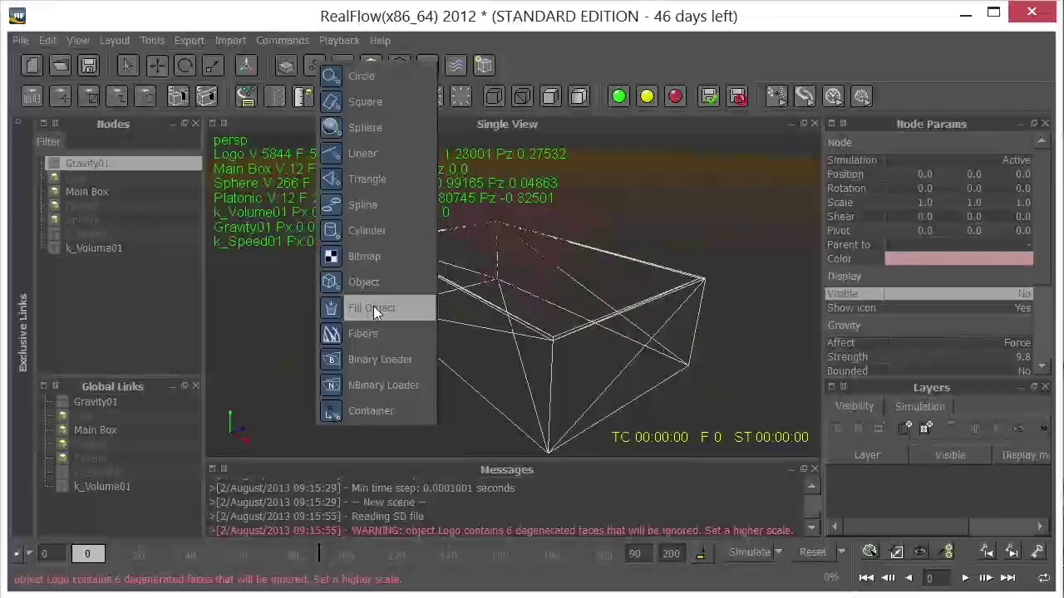
pyautogui.click(374, 307)
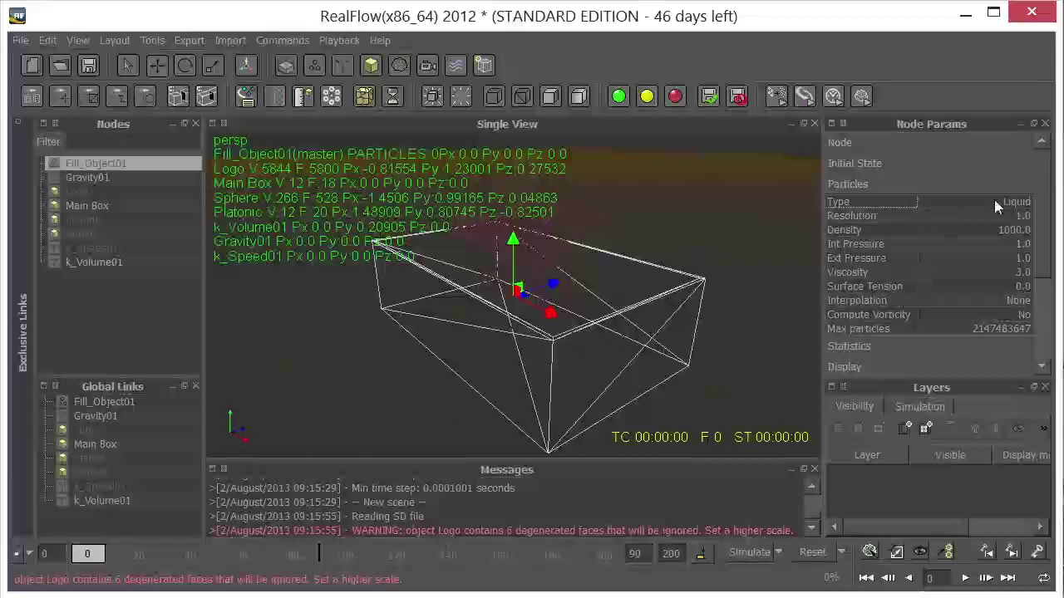
pyautogui.moveTo(1044, 263); pyautogui.dragTo(1045, 354)
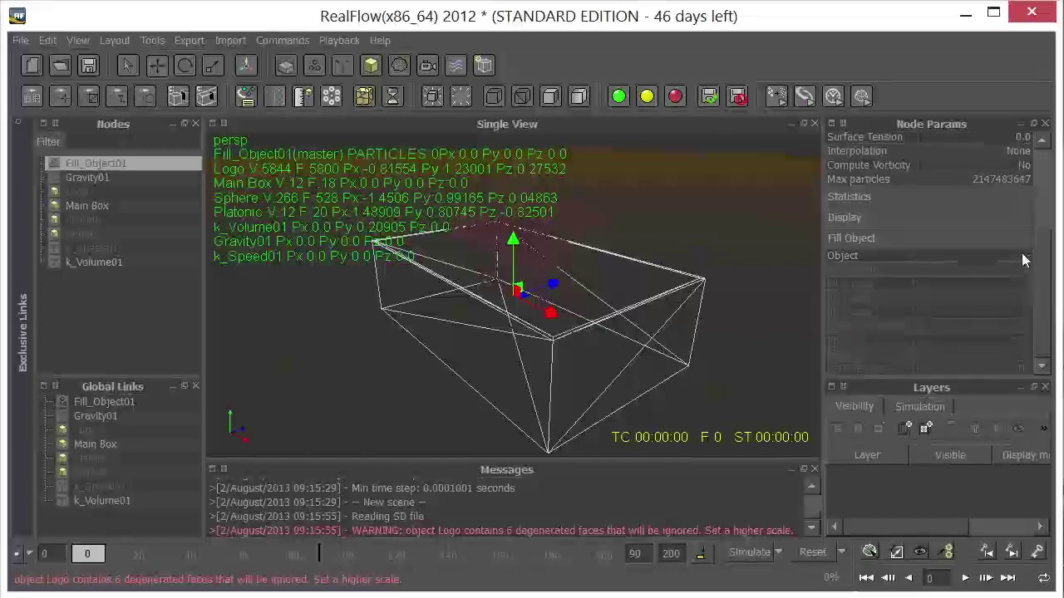
pyautogui.click(1023, 256)
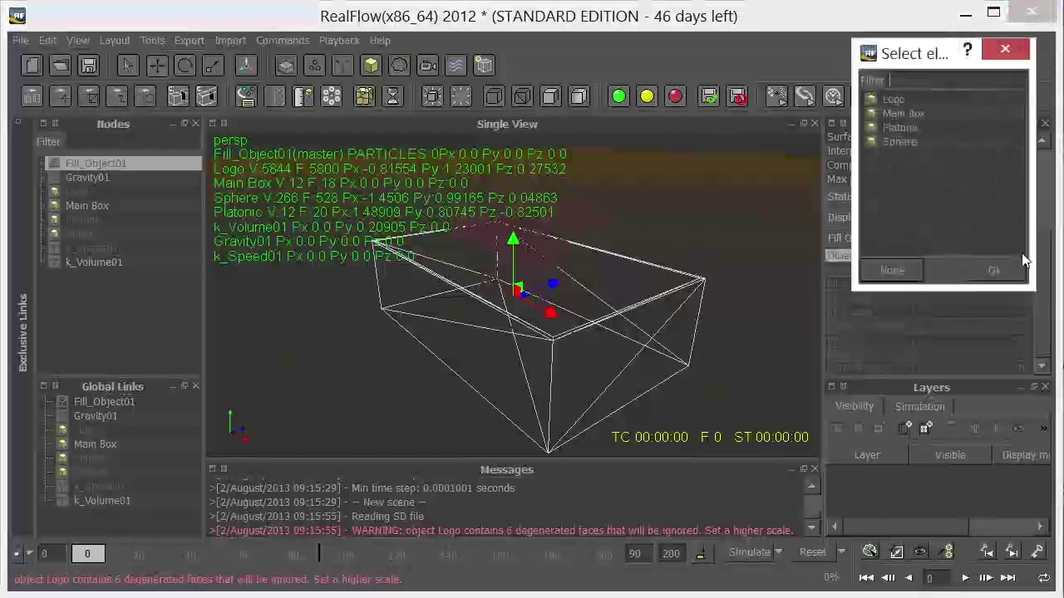
pyautogui.click(900, 113)
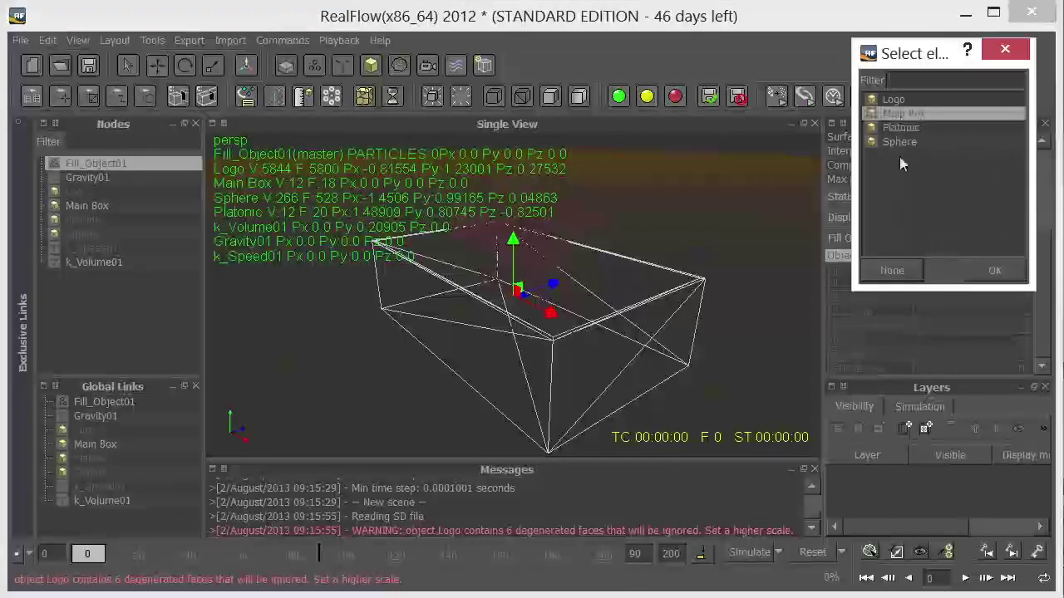
pyautogui.click(1006, 272)
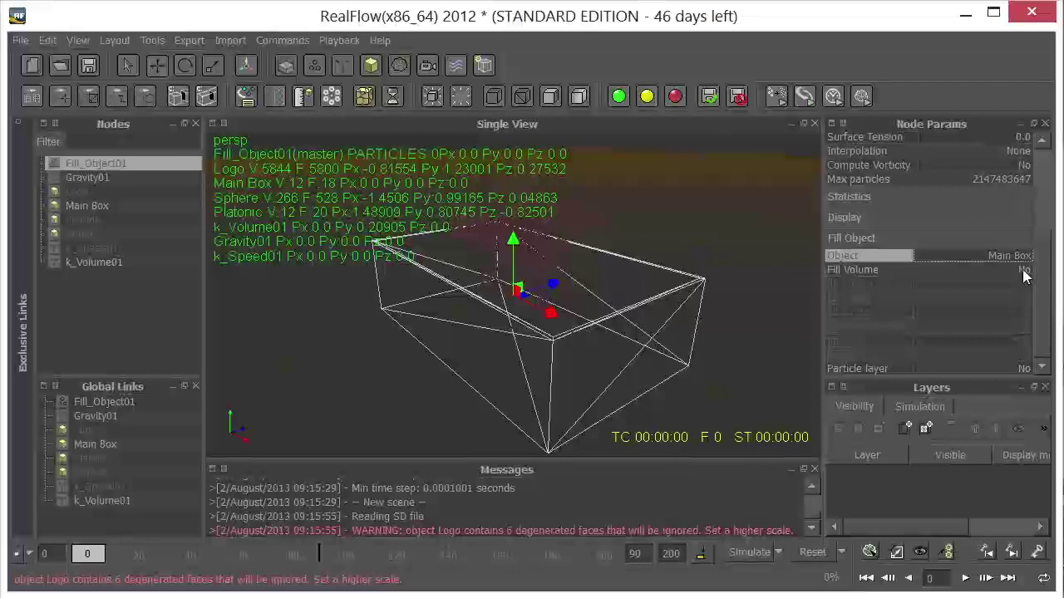
pyautogui.click(1022, 271)
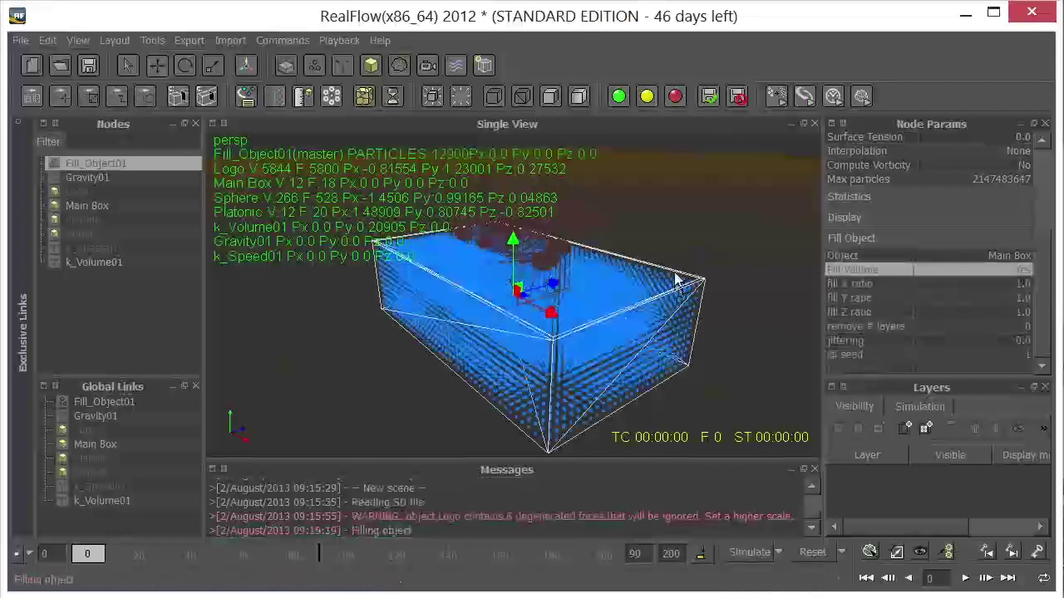
pyautogui.moveTo(659, 292)
pyautogui.keyDown('alt'); pyautogui.mouseDown()
pyautogui.moveTo(690, 269)
pyautogui.moveTo(675, 294)
pyautogui.mouseUp(); pyautogui.keyUp('alt')
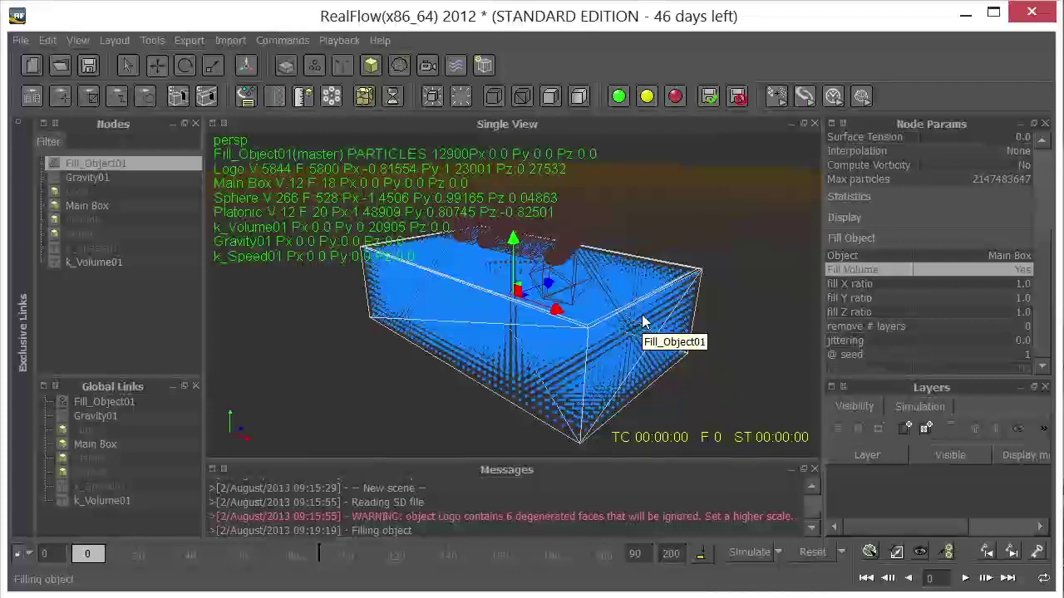
pyautogui.keyDown('alt'); pyautogui.moveTo(642, 323); pyautogui.dragTo(664, 314); pyautogui.keyUp('alt')
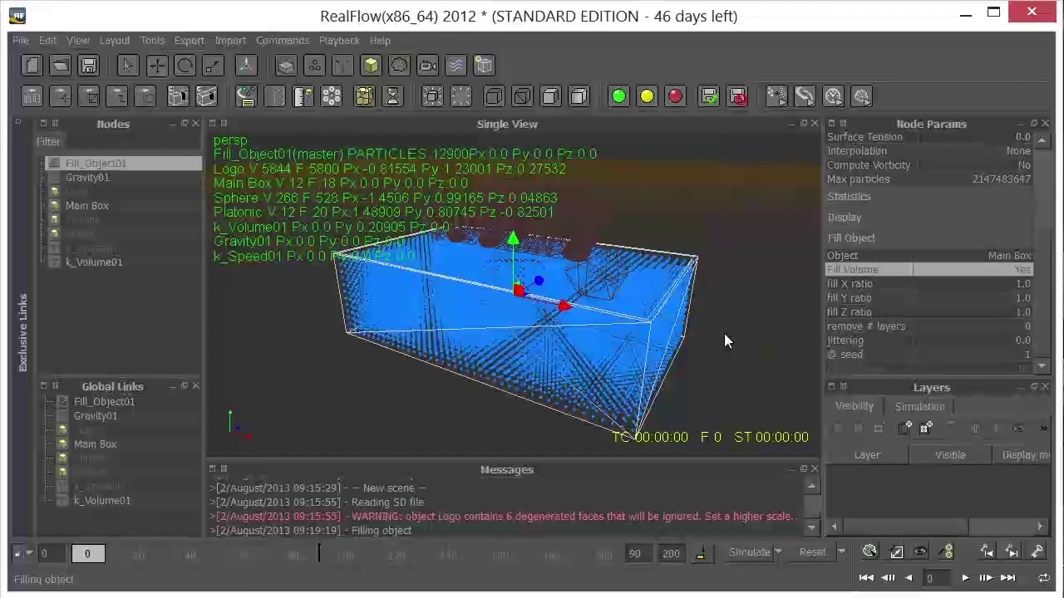
# - Set k_Speed01 to Active with Limit & Keep on (Min speed 0.0, Max 10.0)
pyautogui.click(92, 248)
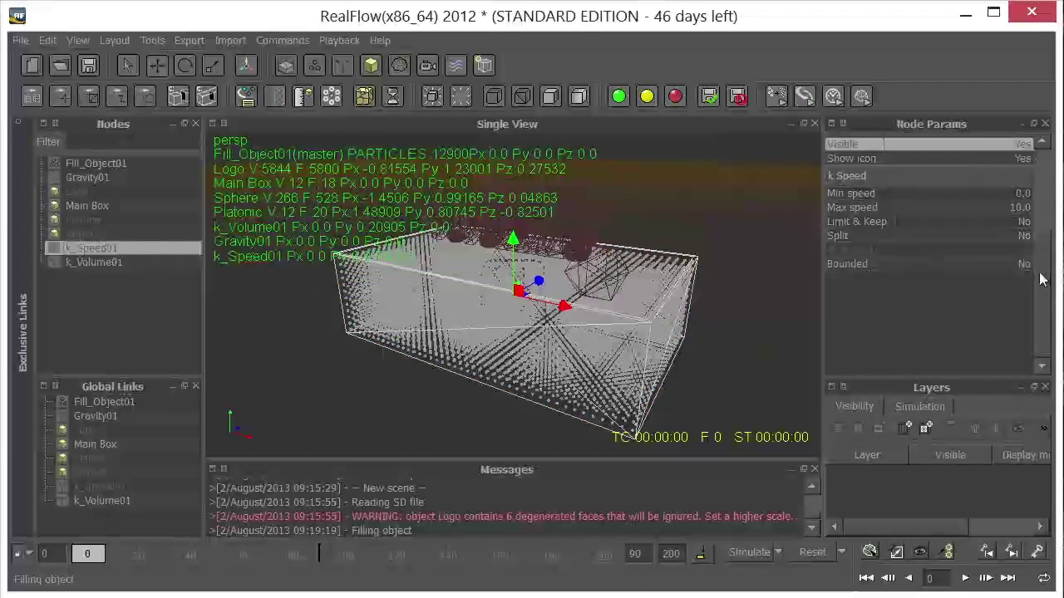
pyautogui.moveTo(1043, 279); pyautogui.dragTo(1043, 197)
pyautogui.click(1022, 161)
pyautogui.click(1022, 162)
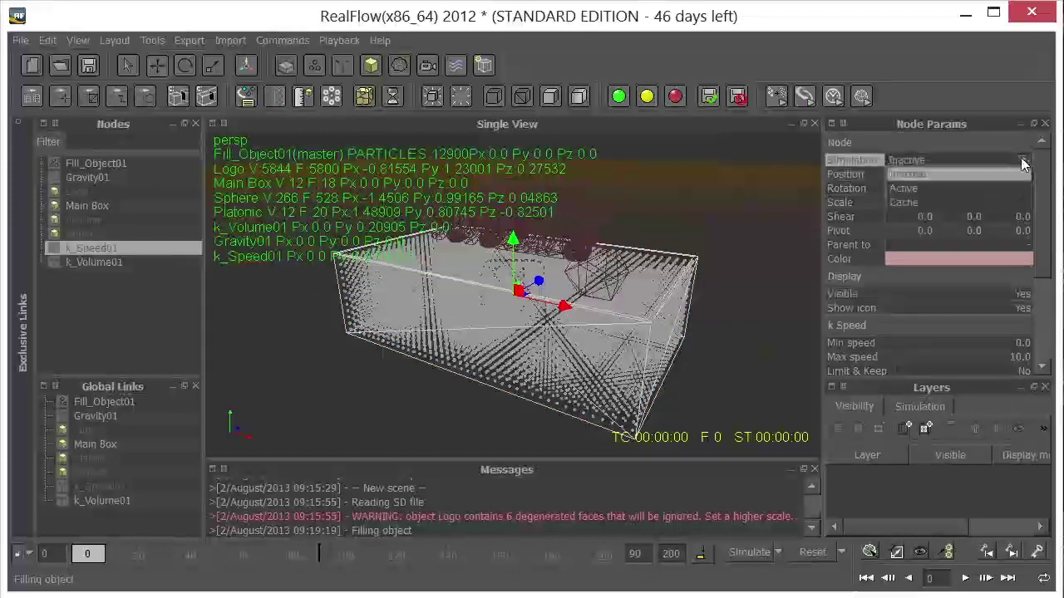
pyautogui.click(947, 184)
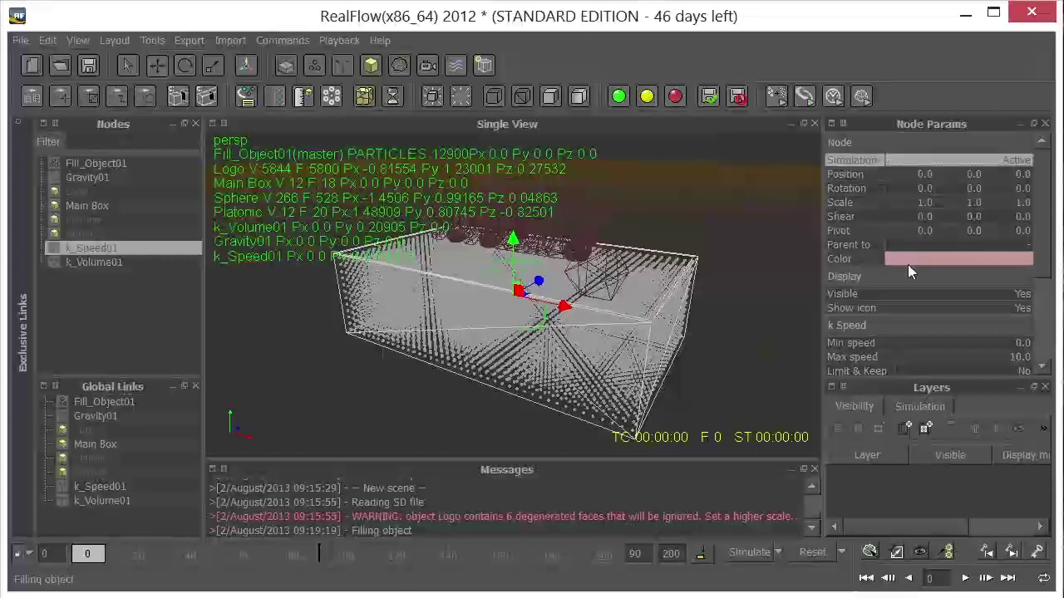
pyautogui.moveTo(1043, 192); pyautogui.dragTo(1049, 232)
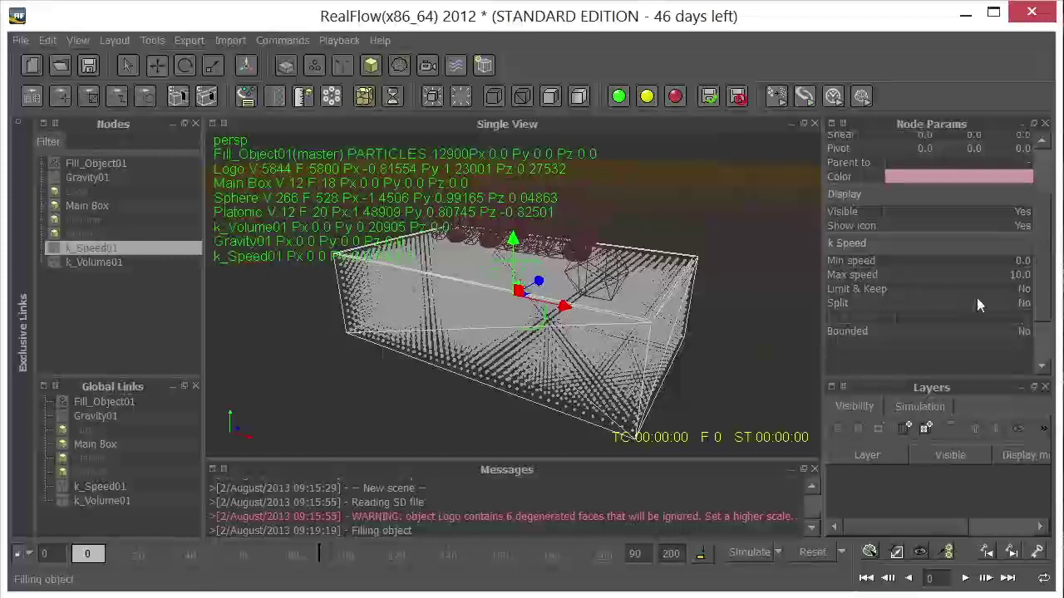
pyautogui.click(1027, 289)
pyautogui.click(1029, 291)
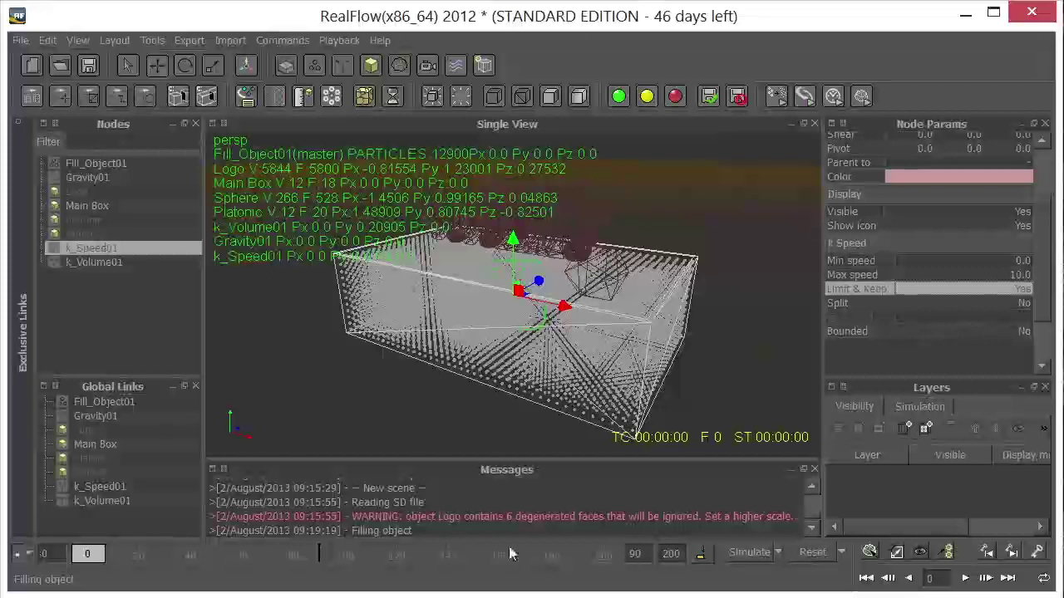
# - Simulate until the 12900 particles settle in the box, then select Fill_Object01
pyautogui.click(739, 554)
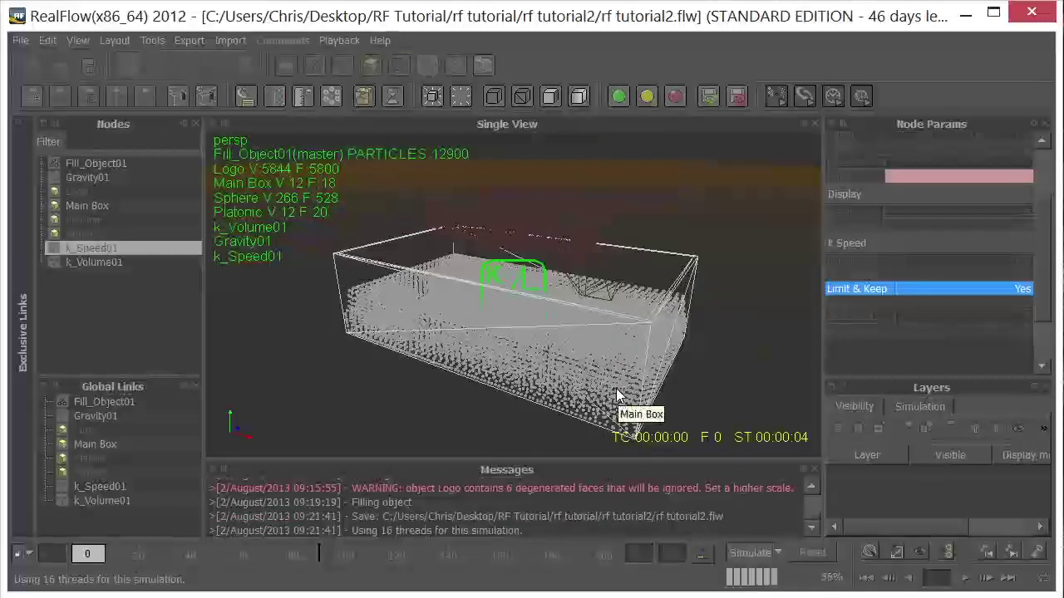
pyautogui.click(87, 164)
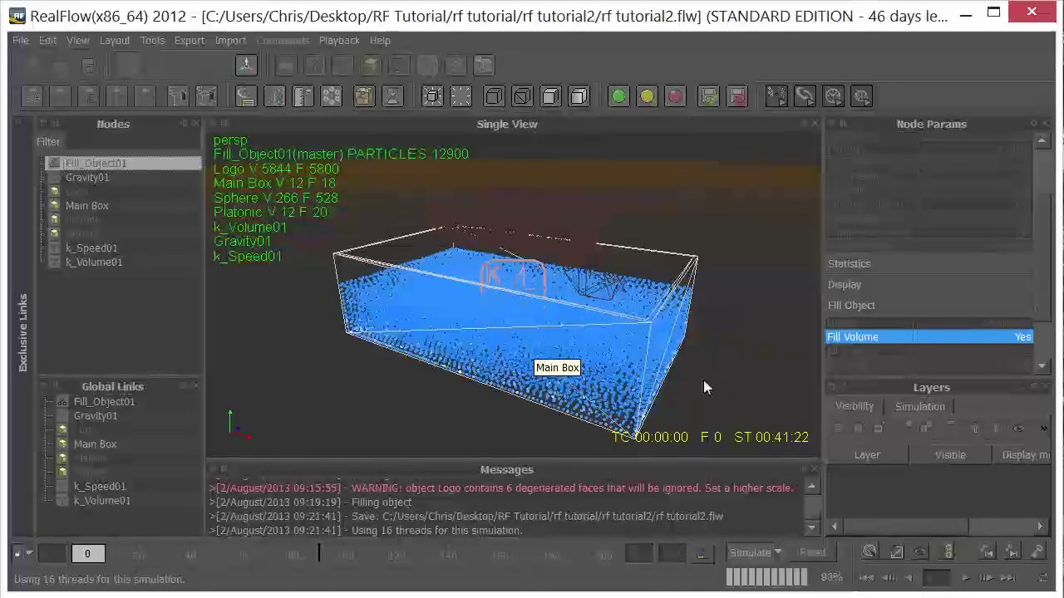
# - Stop the simulation, set Fill_Object01's Use Initial State to Yes, and reset to frame 0
pyautogui.click(744, 553)
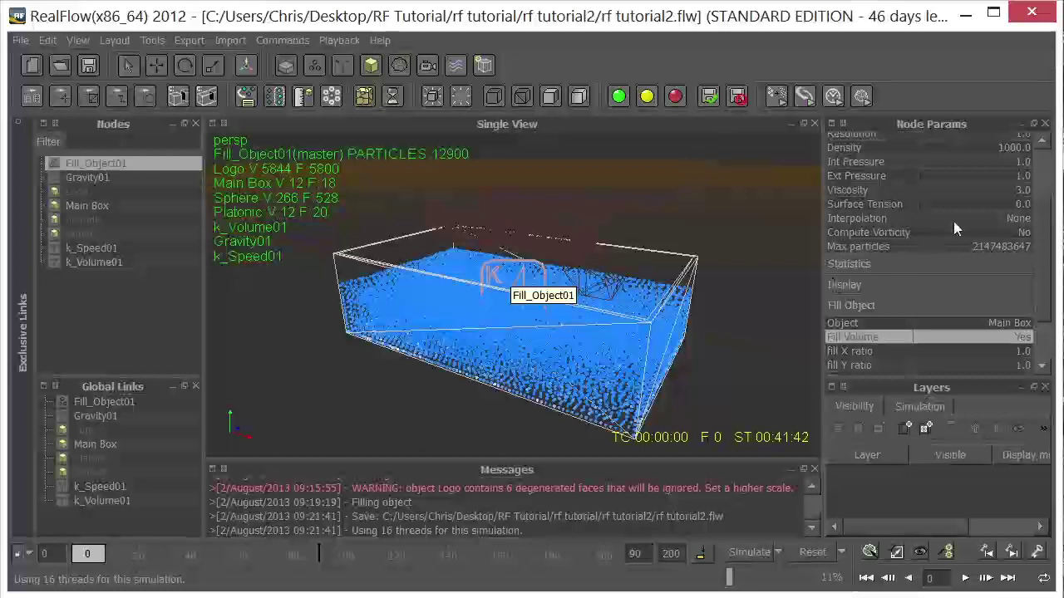
pyautogui.moveTo(1046, 229); pyautogui.dragTo(1043, 161)
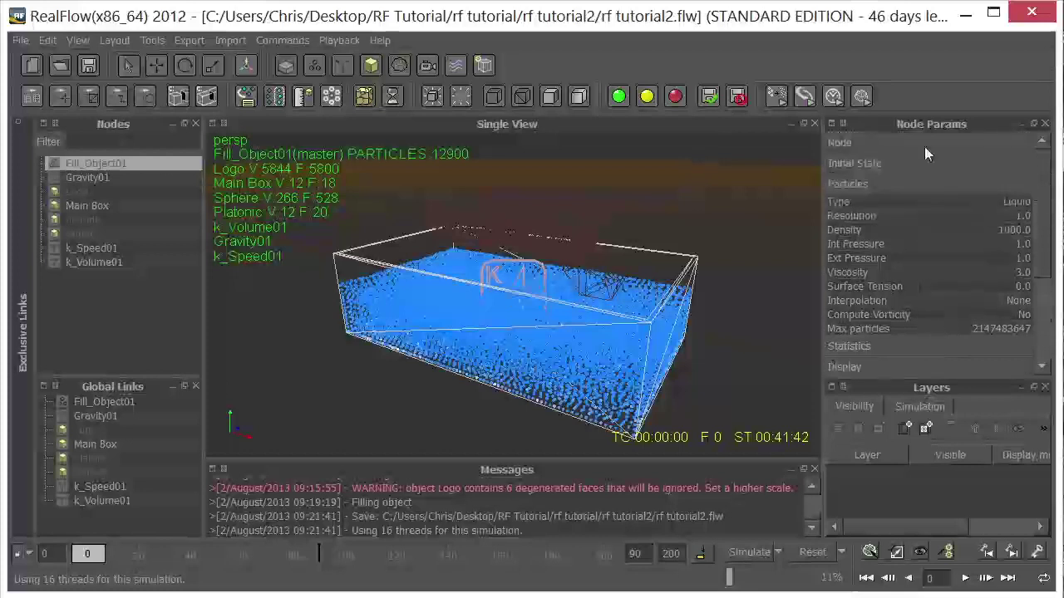
pyautogui.click(893, 162)
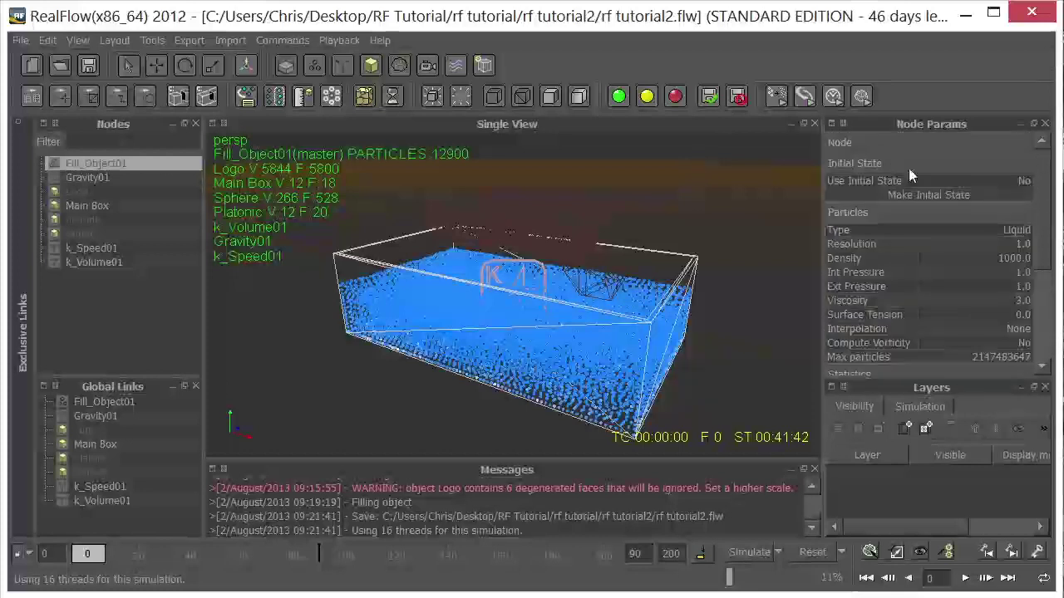
pyautogui.click(1018, 179)
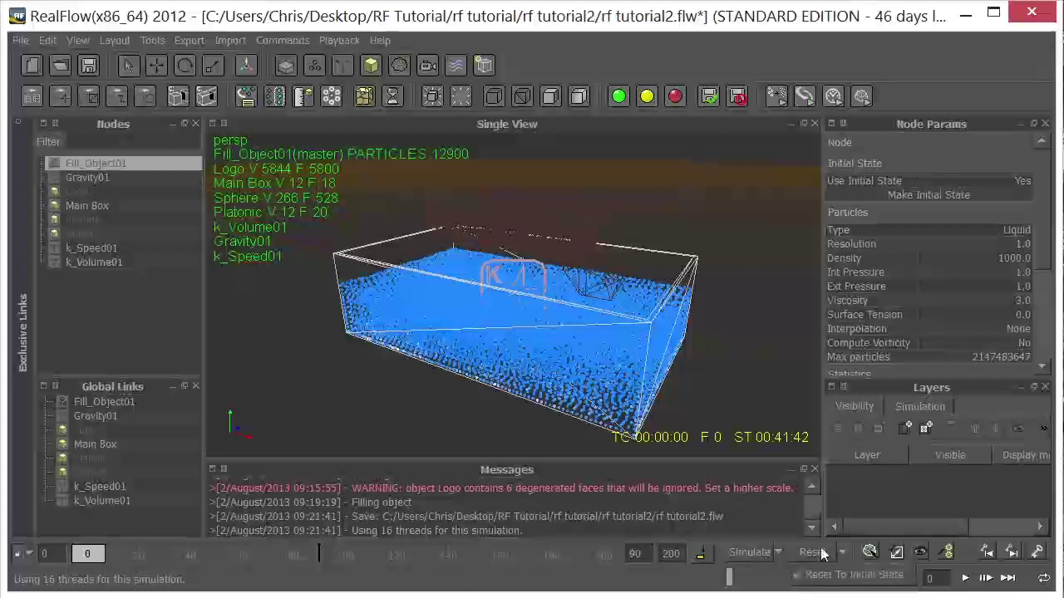
pyautogui.click(821, 554)
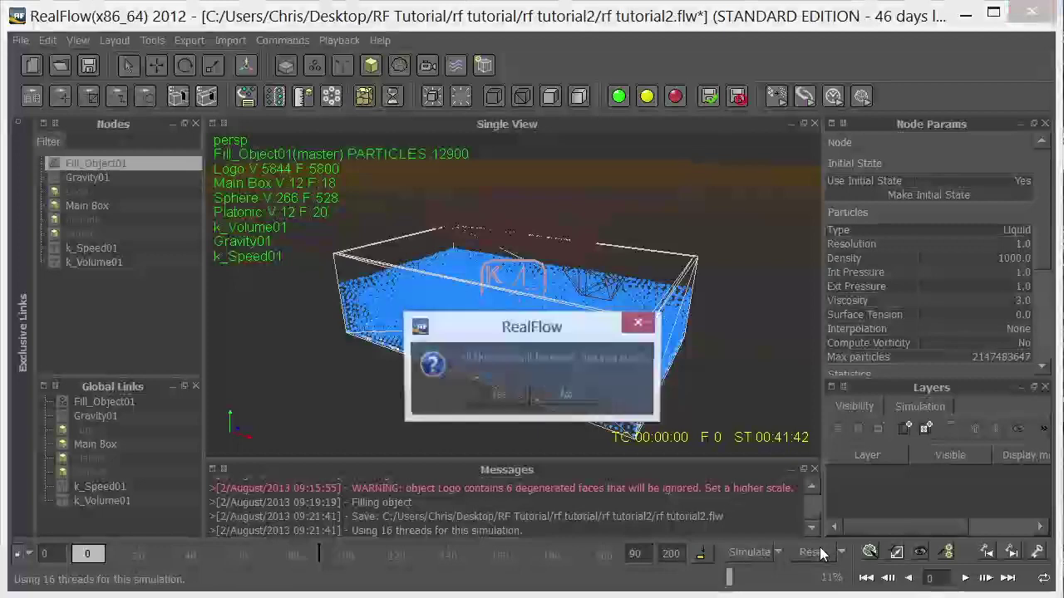
pyautogui.click(512, 396)
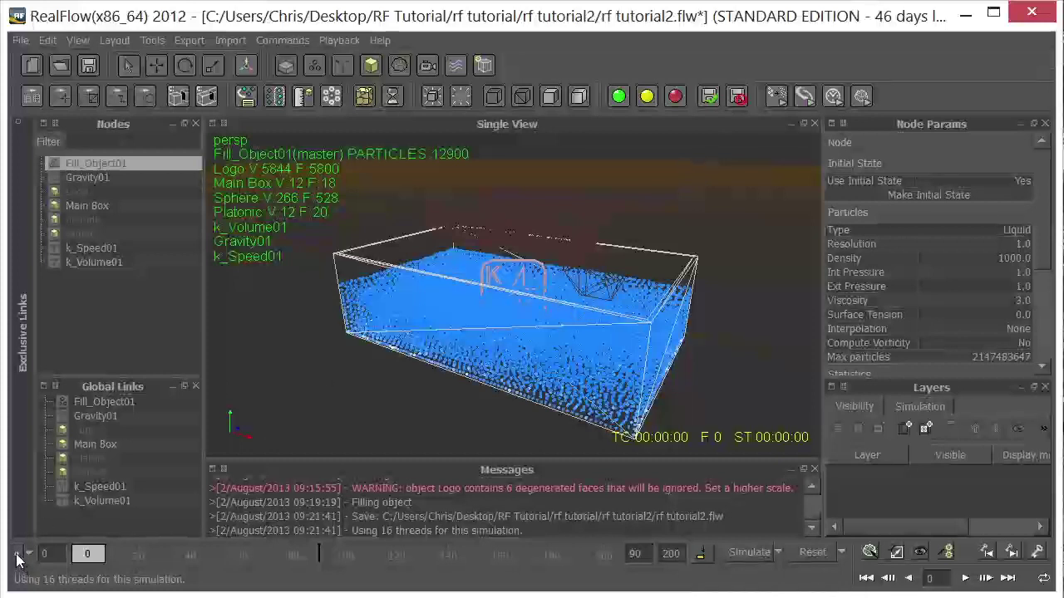
# - Select Platonic, Sphere and Logo and make them Active in simulation as active rigid bodies
pyautogui.click(90, 219)
pyautogui.keyDown('ctrl'); pyautogui.click(93, 232); pyautogui.keyUp('ctrl')
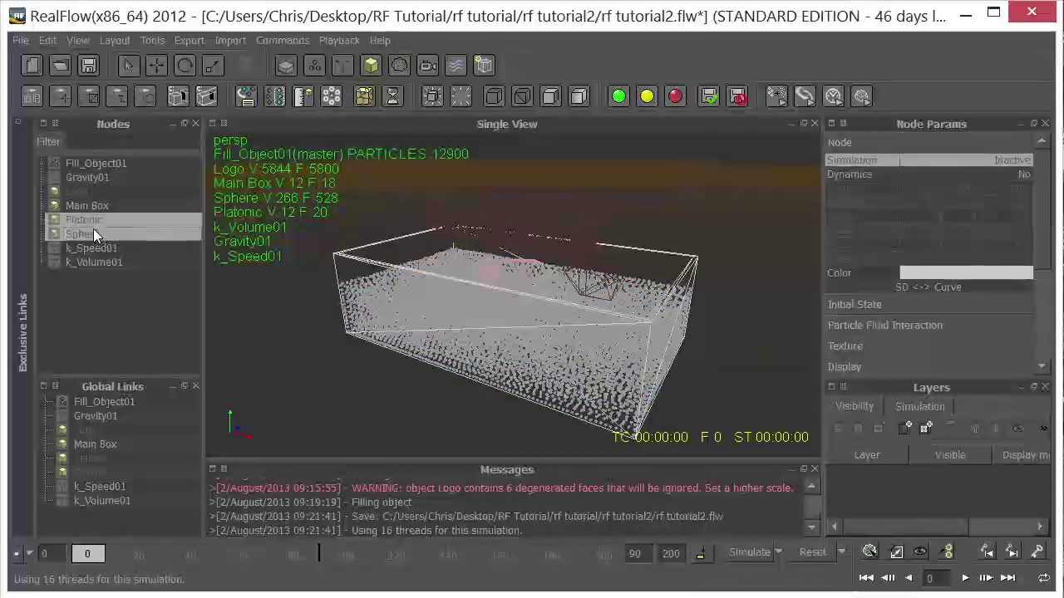
pyautogui.keyDown('ctrl'); pyautogui.click(94, 192); pyautogui.keyUp('ctrl')
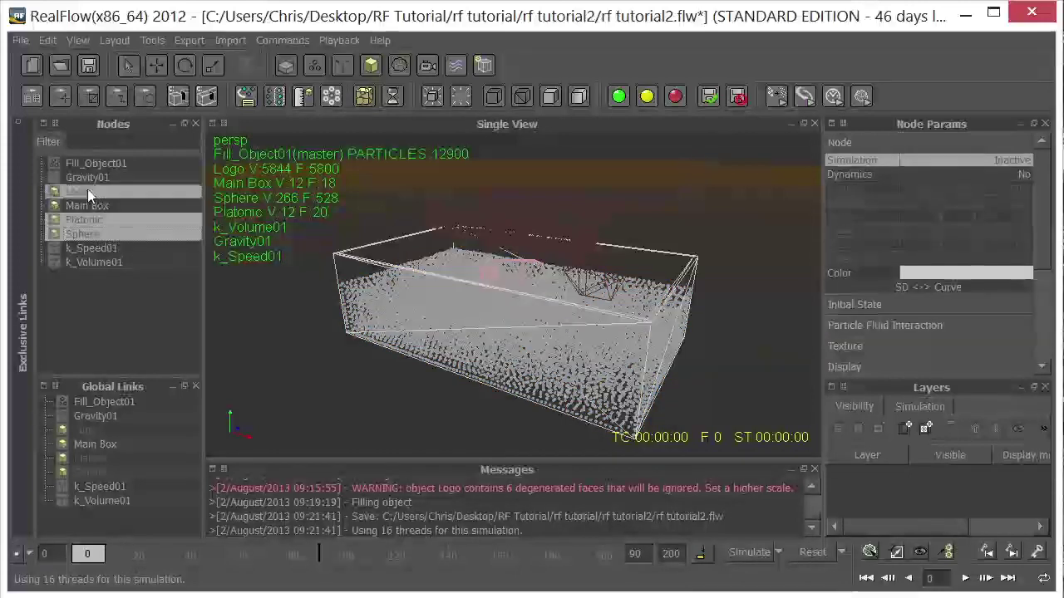
pyautogui.click(1024, 160)
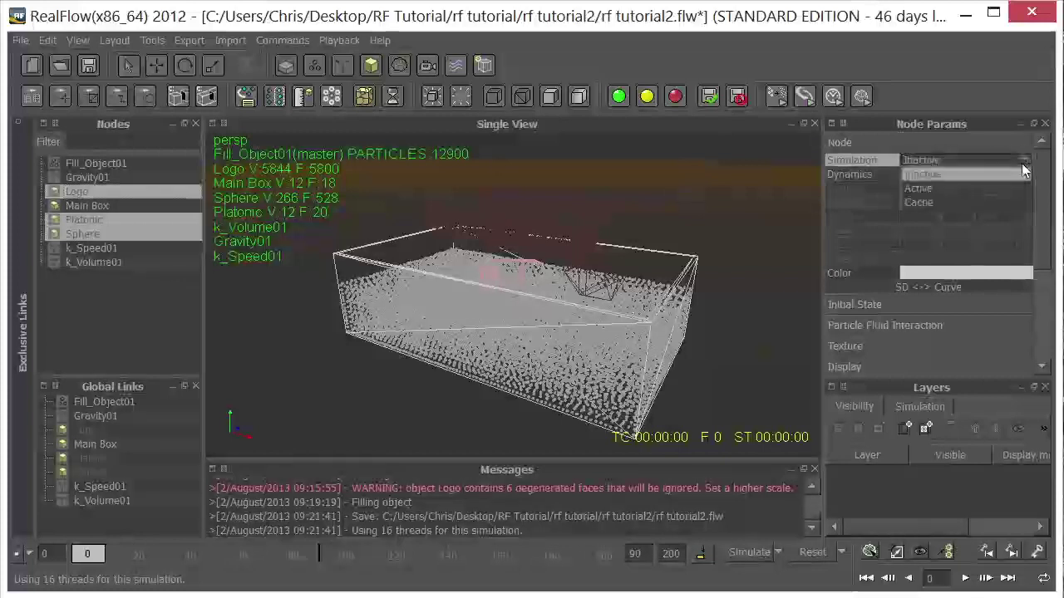
pyautogui.click(969, 191)
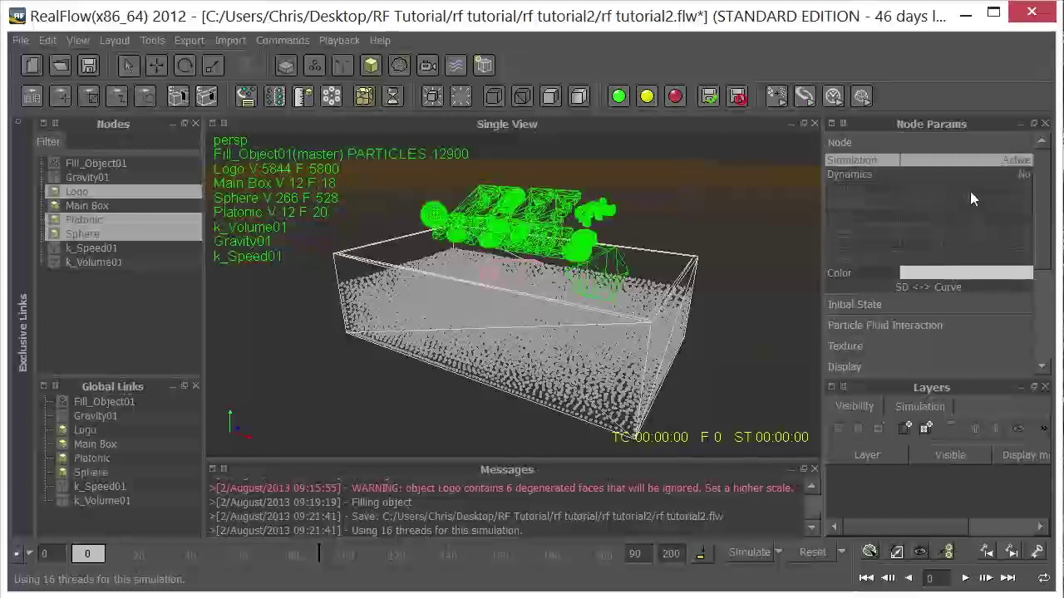
pyautogui.click(1022, 176)
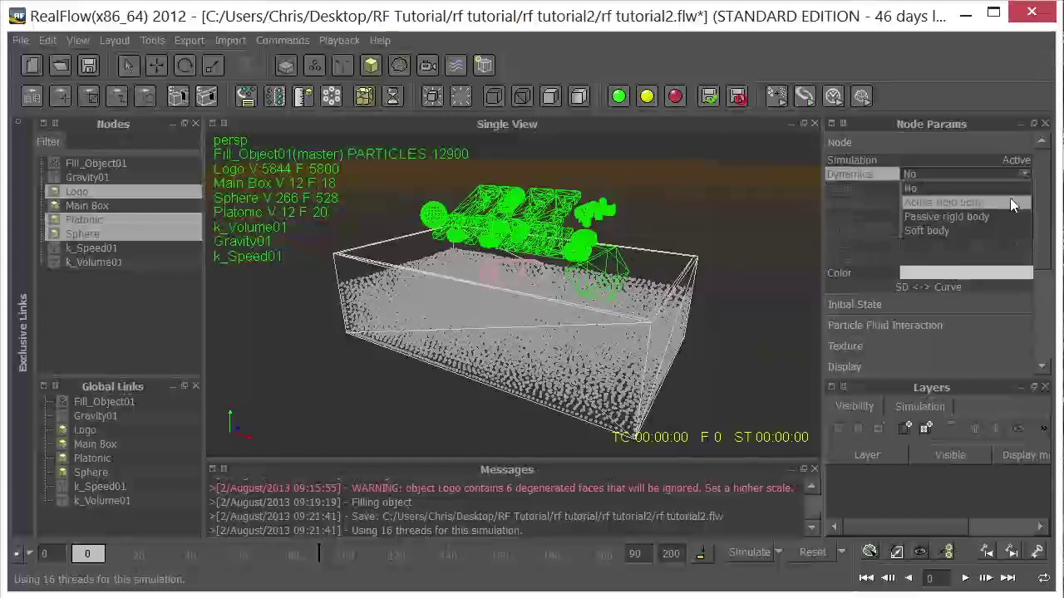
pyautogui.click(1008, 202)
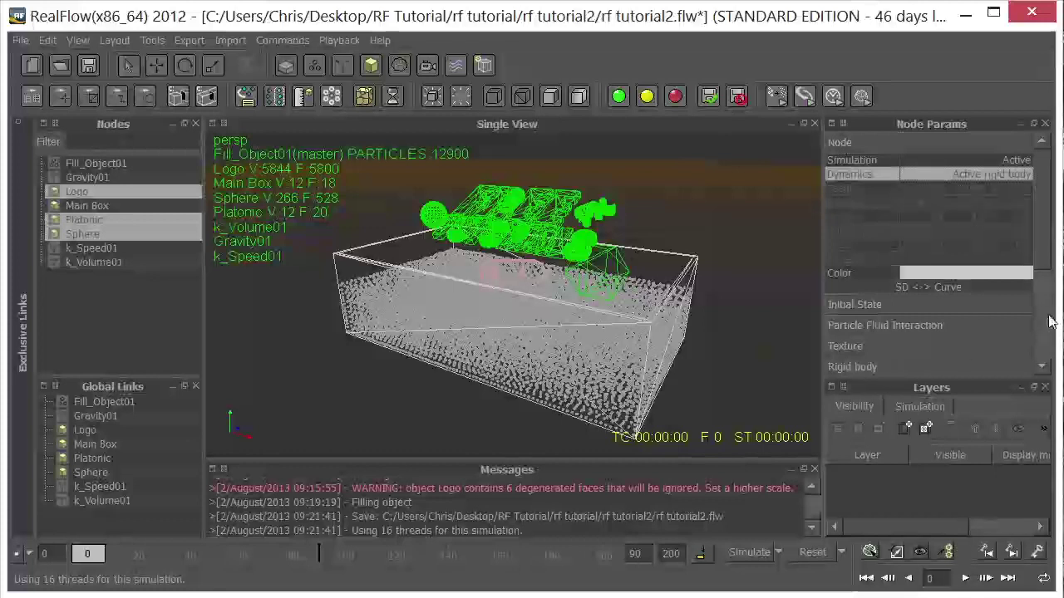
# - Set the rigid body mass of the selected objects to 50
pyautogui.moveTo(1037, 251); pyautogui.dragTo(1037, 300)
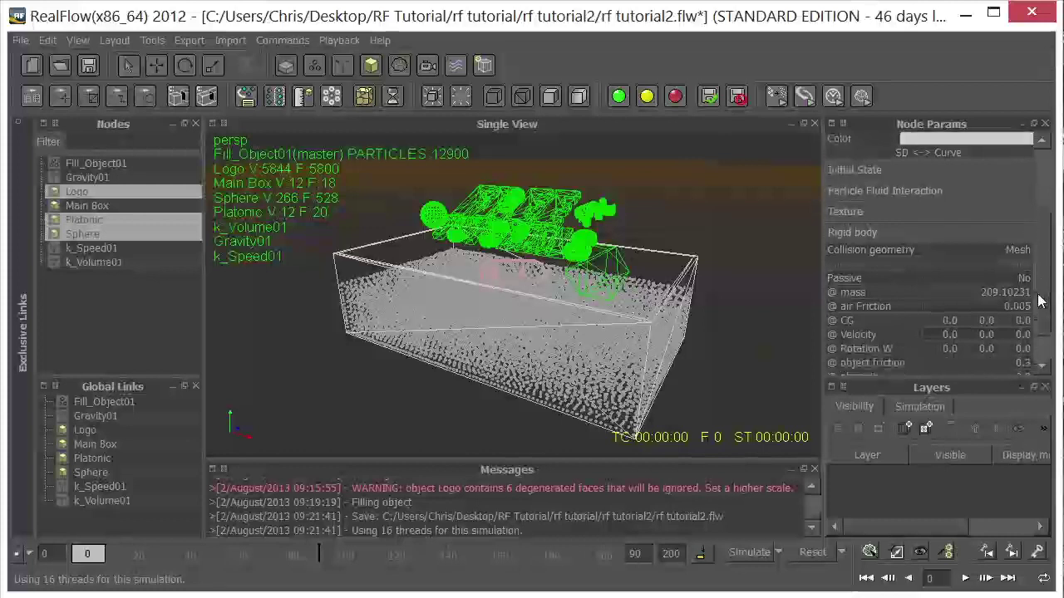
pyautogui.doubleClick(995, 291)
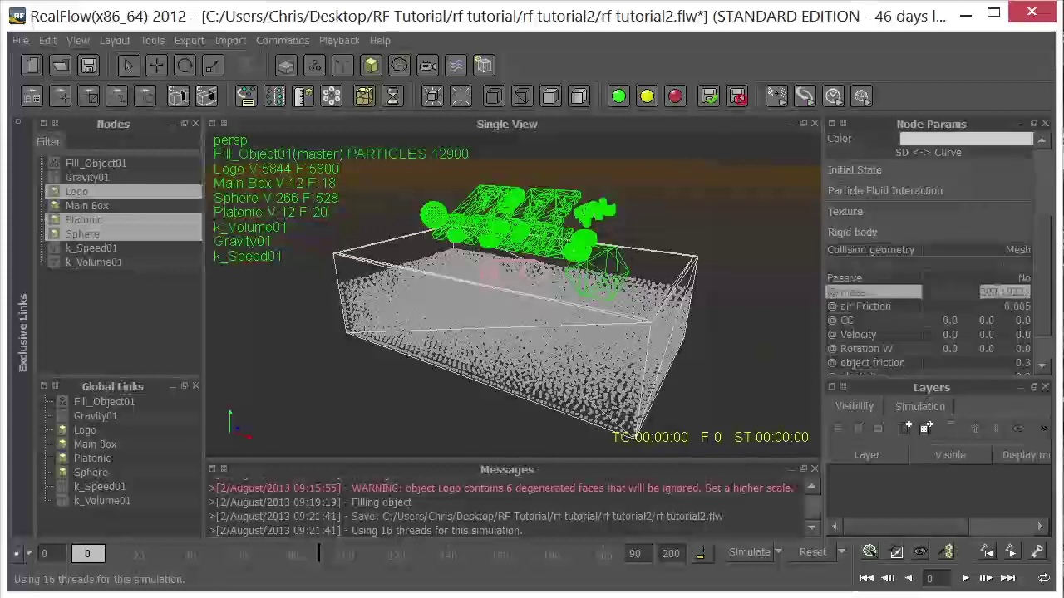
pyautogui.write('50')
pyautogui.press('Return')
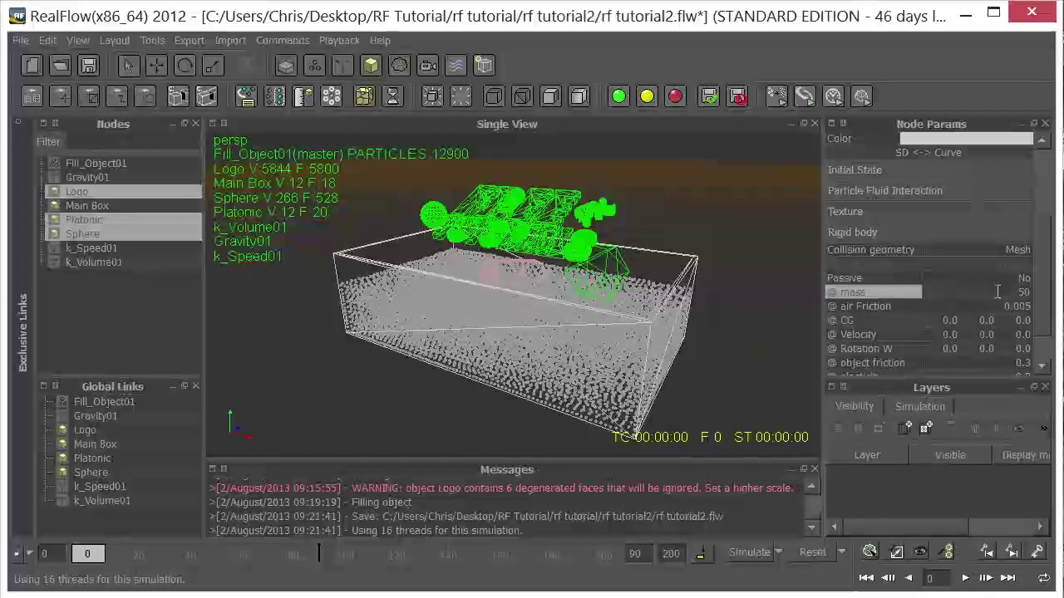
pyautogui.doubleClick(996, 292)
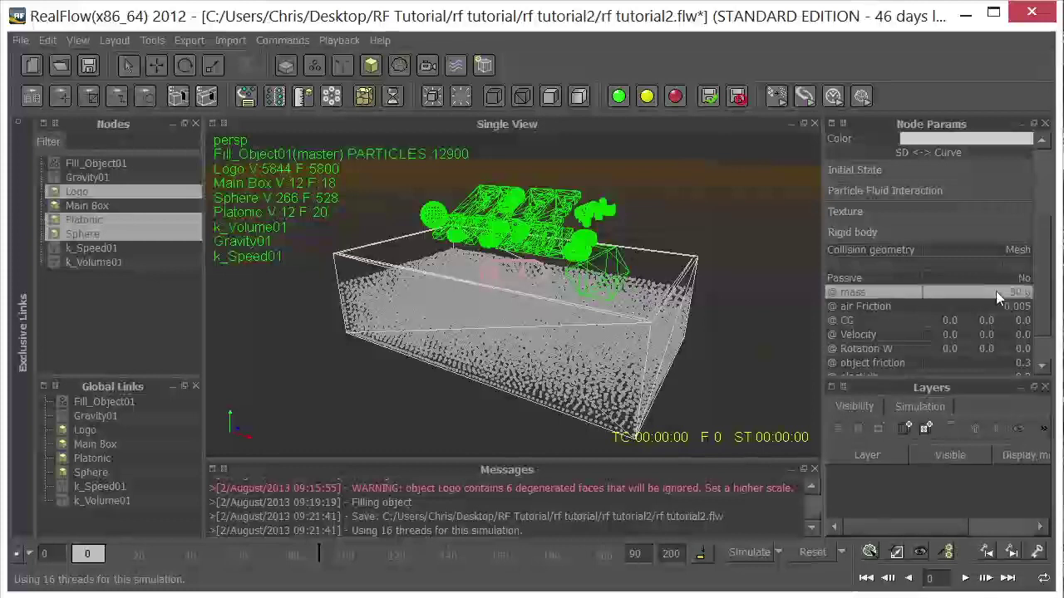
pyautogui.press('Return')
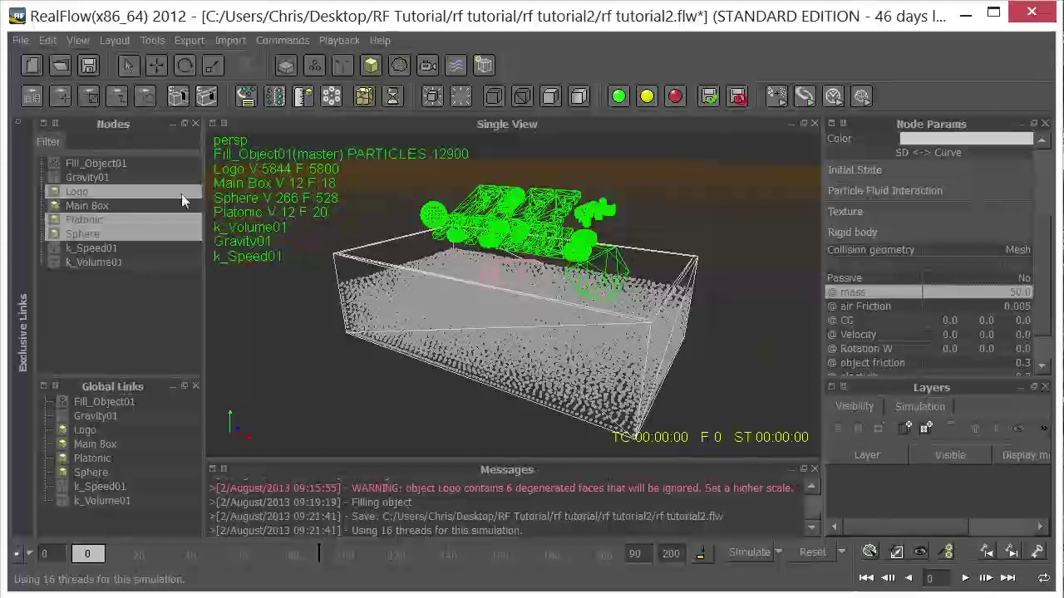
# - Keep Main Box's simulation Active and set its Dynamics to Passive rigid body
pyautogui.click(88, 206)
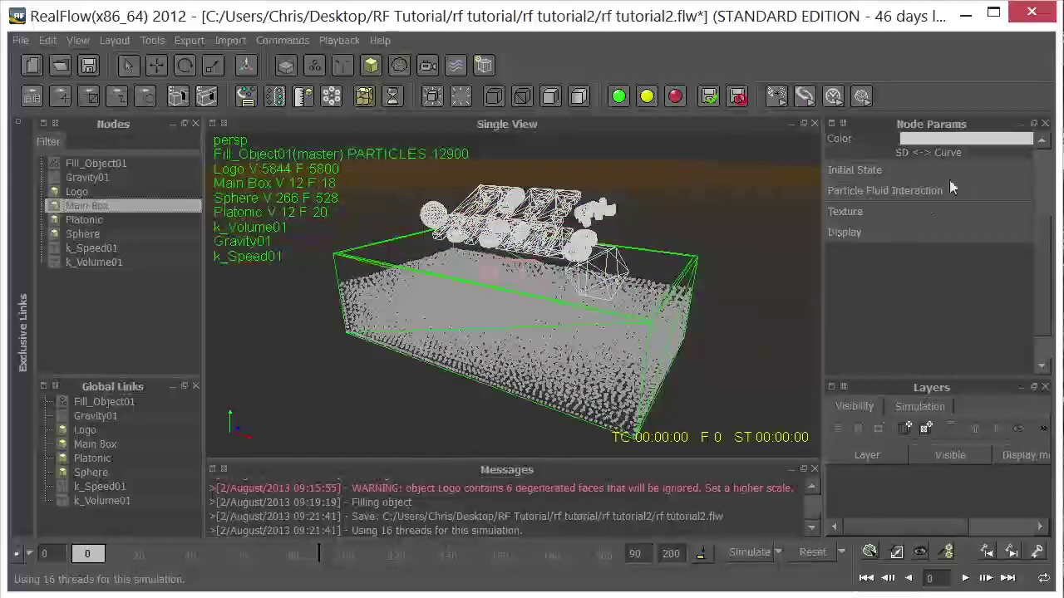
pyautogui.moveTo(1035, 230); pyautogui.dragTo(1031, 165)
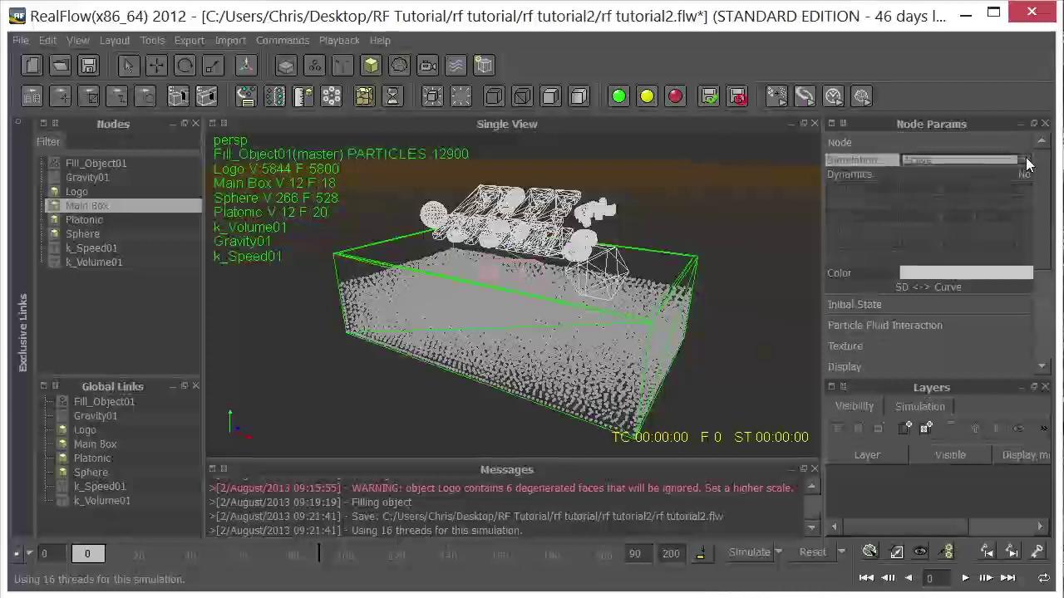
pyautogui.click(1022, 159)
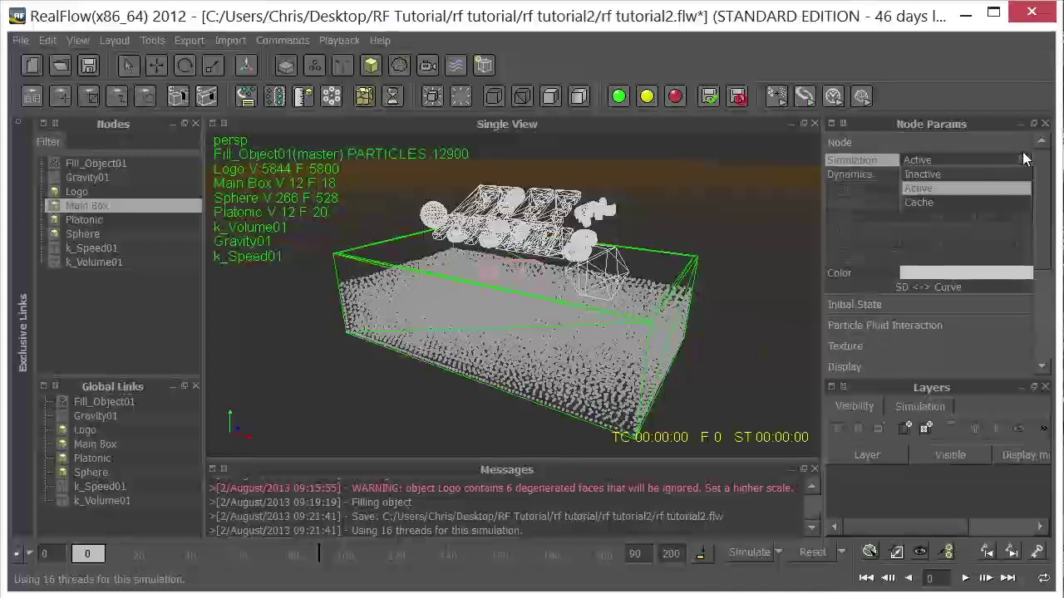
pyautogui.click(1024, 148)
pyautogui.click(1022, 150)
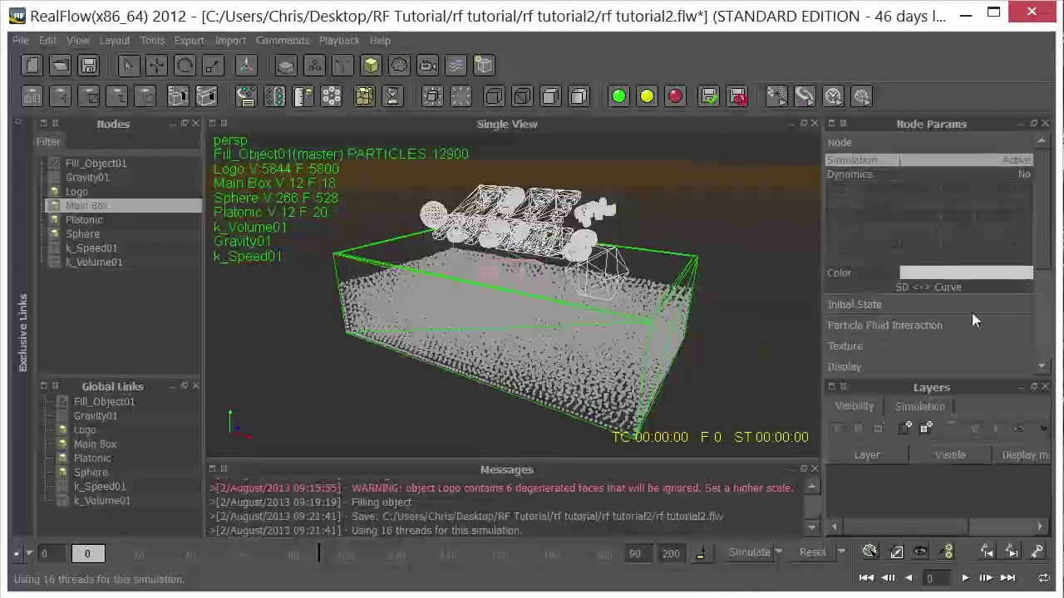
pyautogui.click(1025, 176)
pyautogui.click(1024, 176)
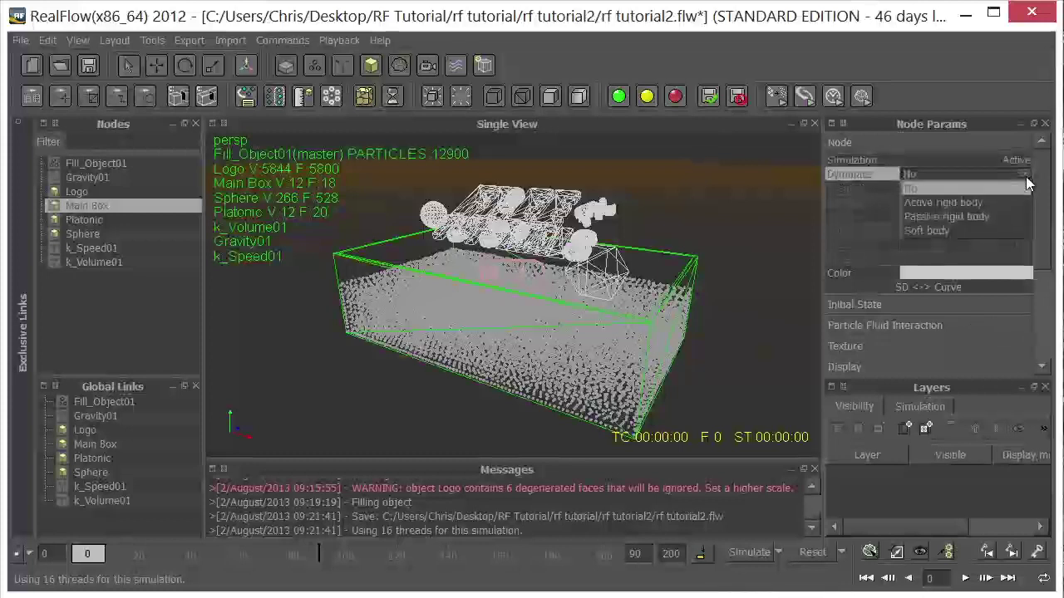
pyautogui.click(997, 216)
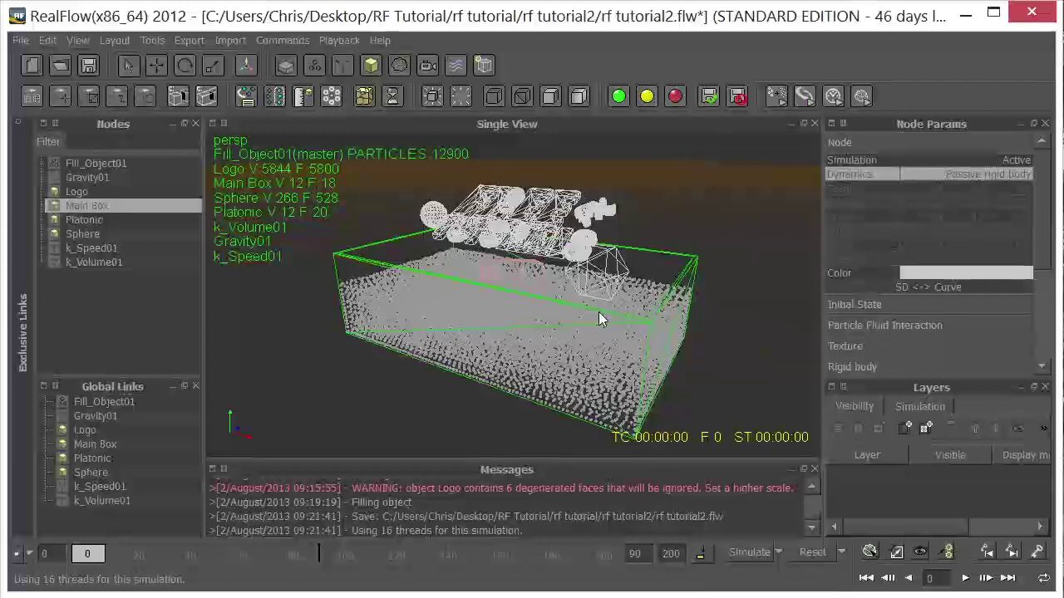
pyautogui.moveTo(599, 318)
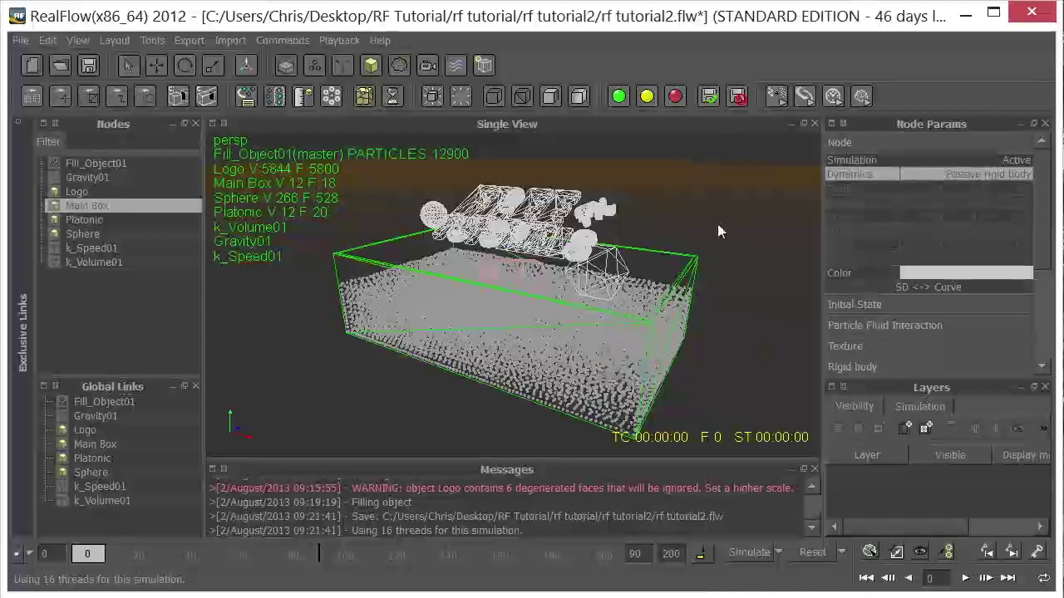
pyautogui.keyDown('alt'); pyautogui.moveTo(610, 344); pyautogui.dragTo(668, 338); pyautogui.keyUp('alt')
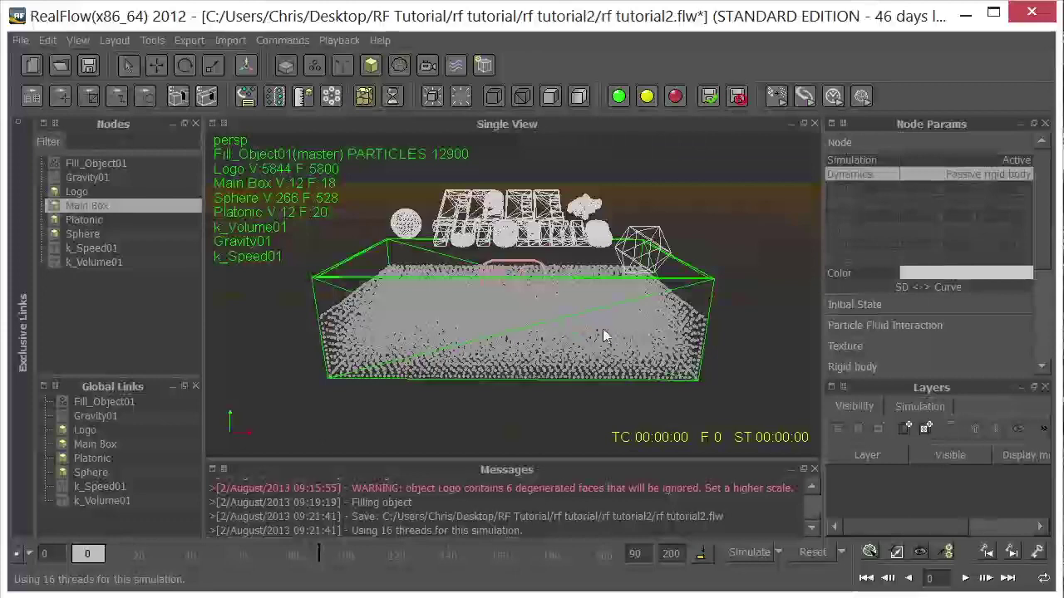
# - Switch to the front view, zoom in on the box, and start the fluid simulation
pyautogui.press('1')
pyautogui.press('4')
pyautogui.press('2')
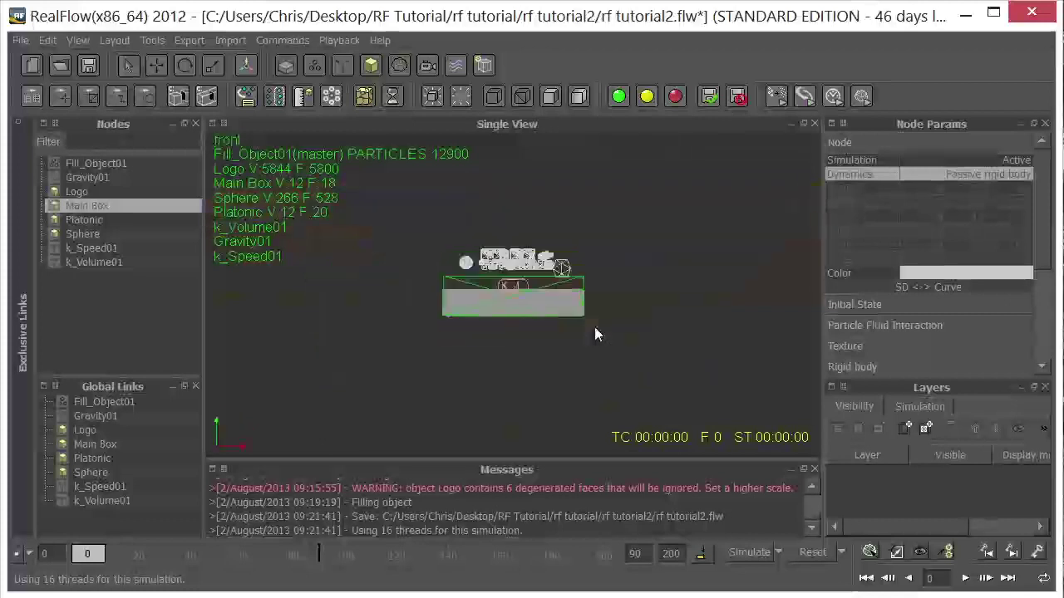
pyautogui.scroll(4, 574, 297)
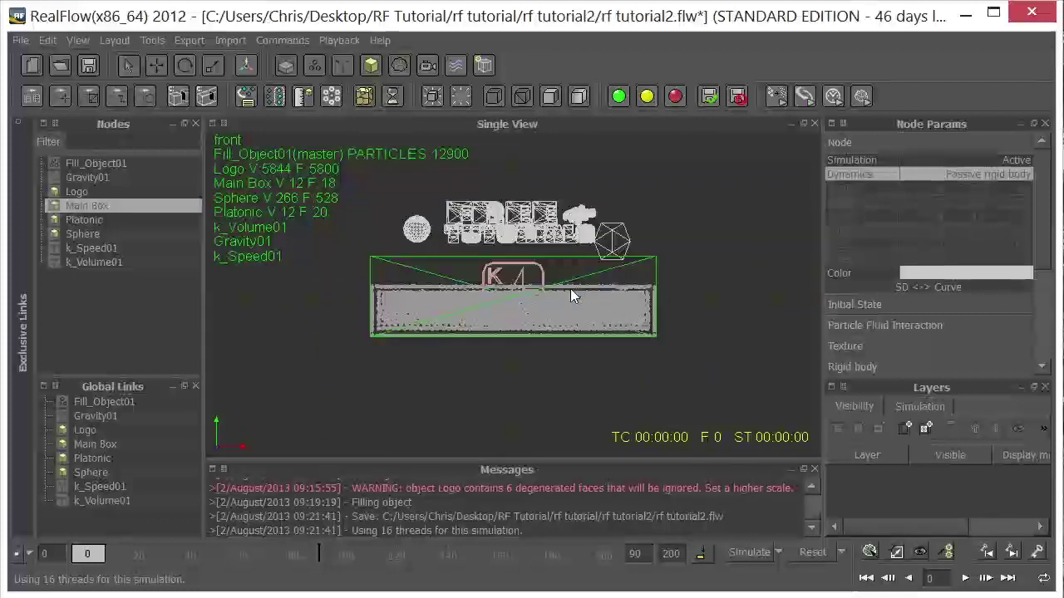
pyautogui.click(748, 553)
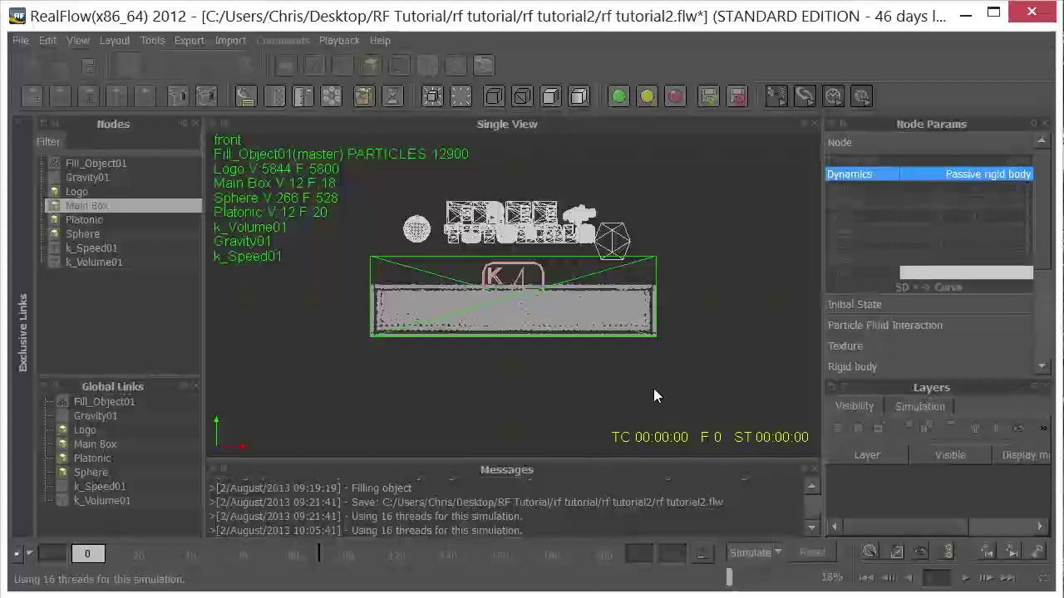
# - Stop the simulation, set k_Speed01's Simulation to Inactive, then select Fill_Object01
pyautogui.press('Escape')
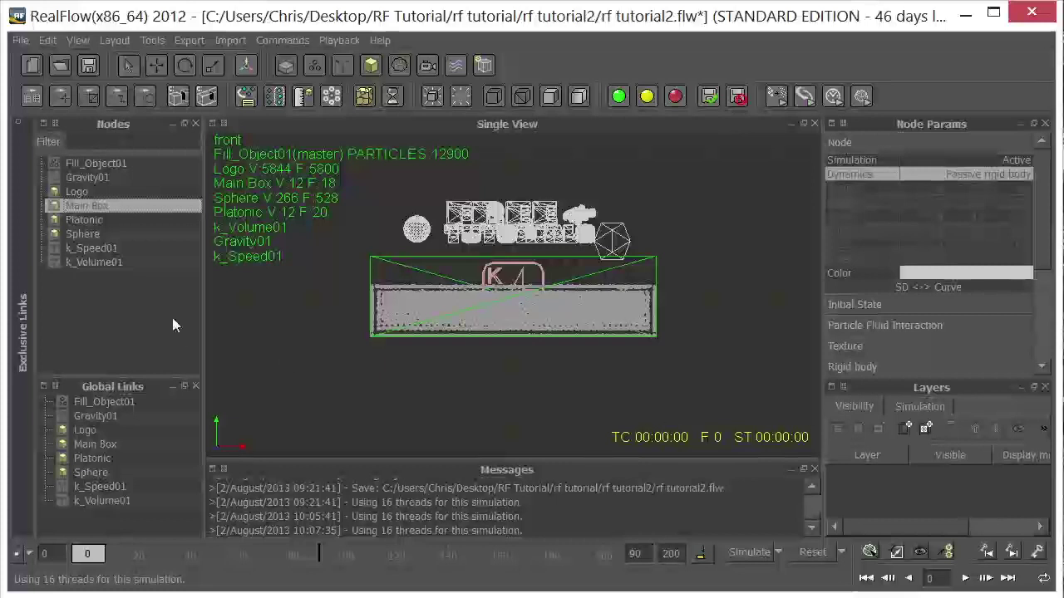
pyautogui.click(93, 248)
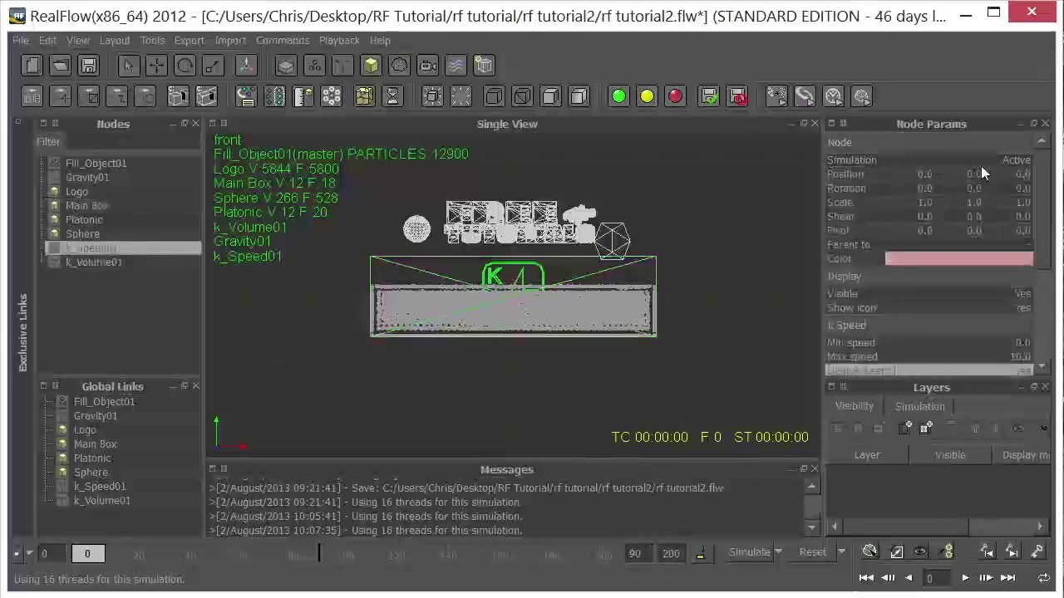
pyautogui.click(1014, 160)
pyautogui.click(1013, 161)
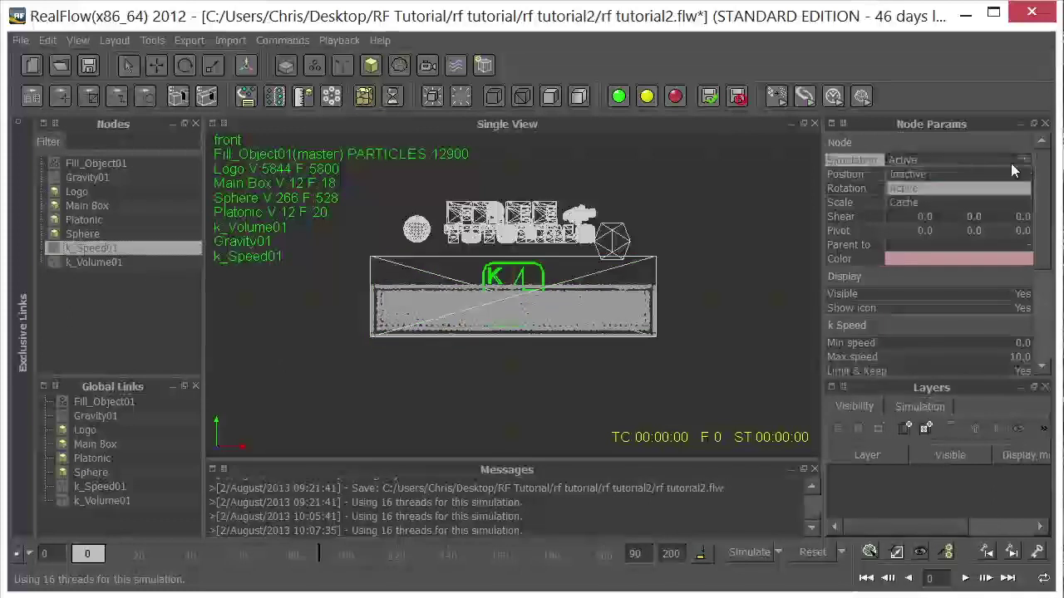
pyautogui.click(979, 174)
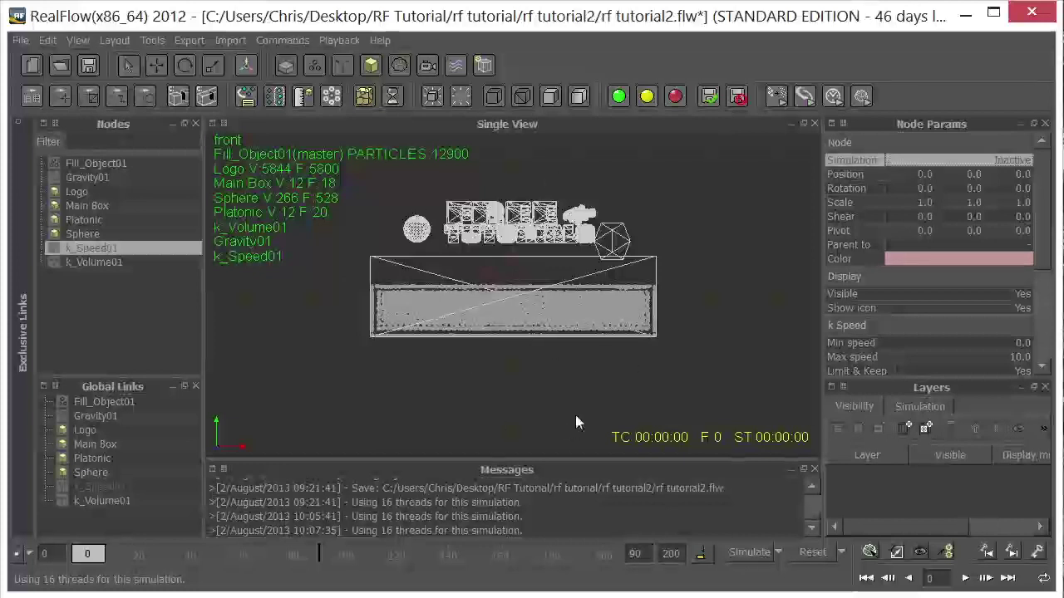
pyautogui.click(133, 283)
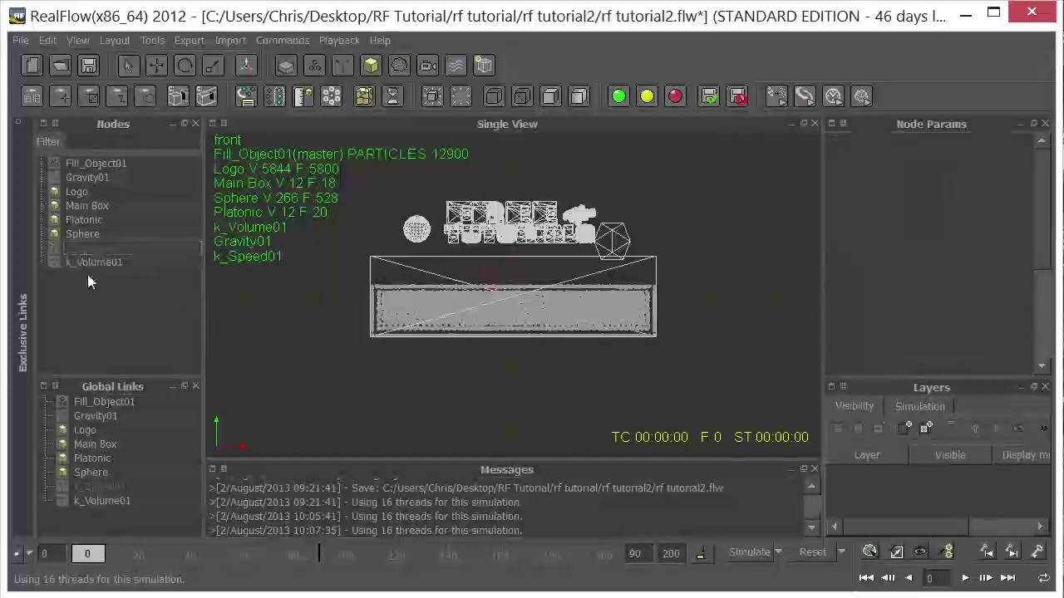
pyautogui.click(97, 162)
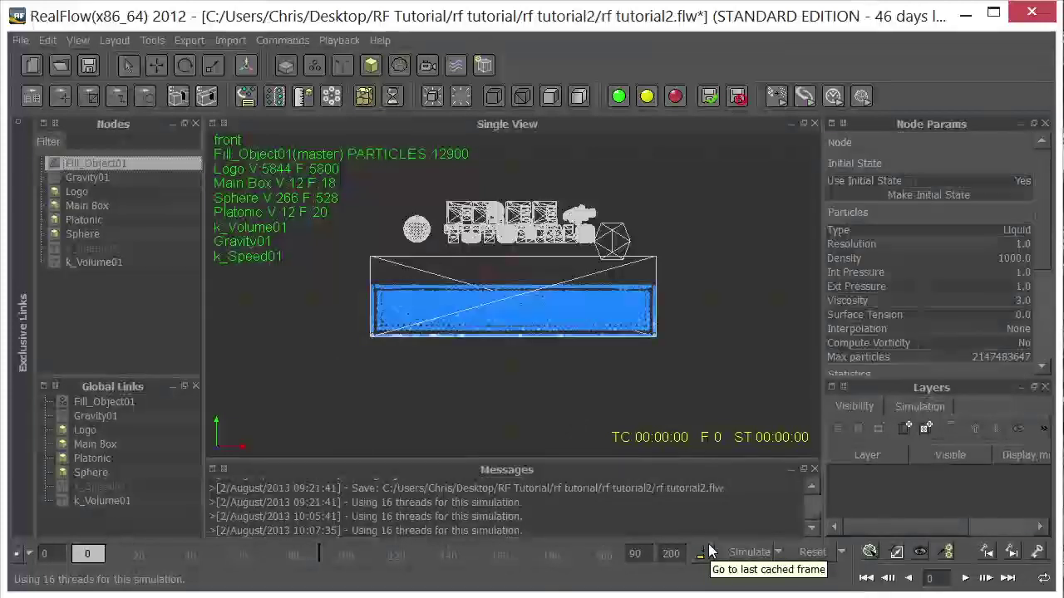
# - Re-run the simulation to frame 90, scrub back through frames, and orbit to review the splash
pyautogui.click(750, 553)
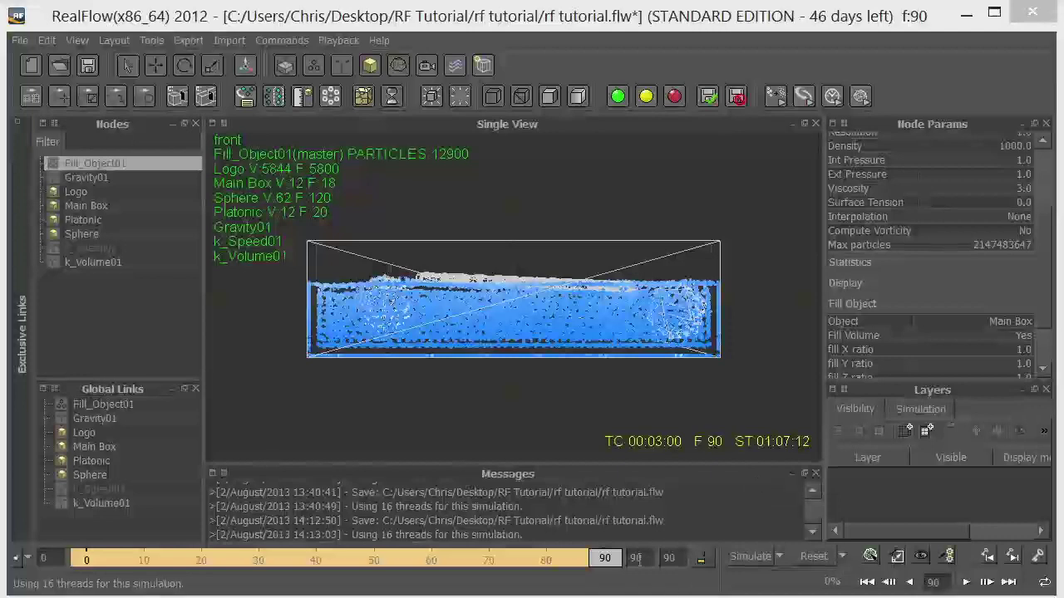
pyautogui.moveTo(604, 559); pyautogui.dragTo(404, 559)
pyautogui.press('1')
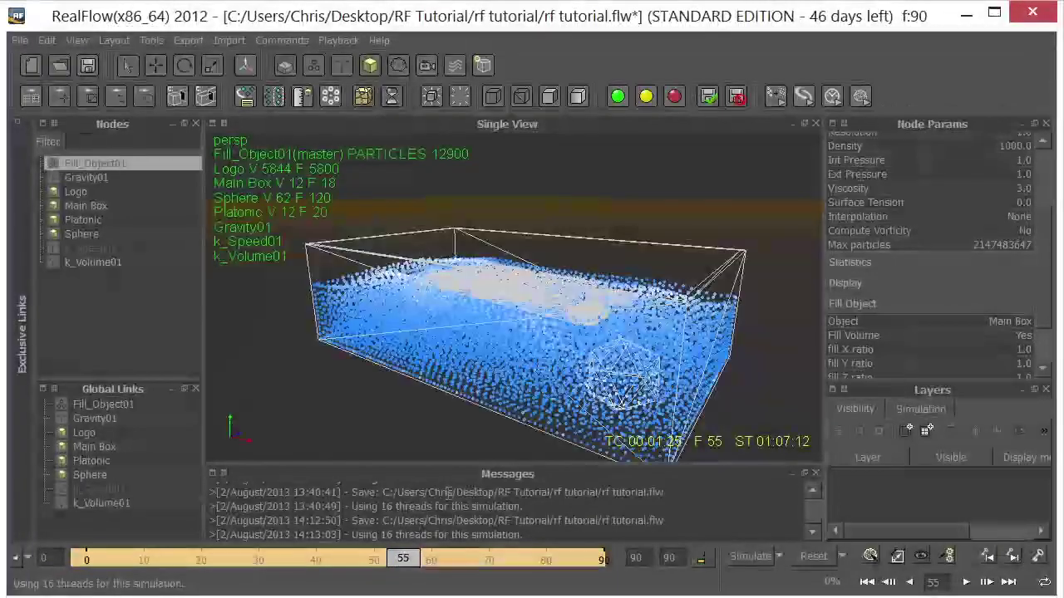
pyautogui.keyDown('alt'); pyautogui.moveTo(619, 311); pyautogui.dragTo(623, 266); pyautogui.keyUp('alt')
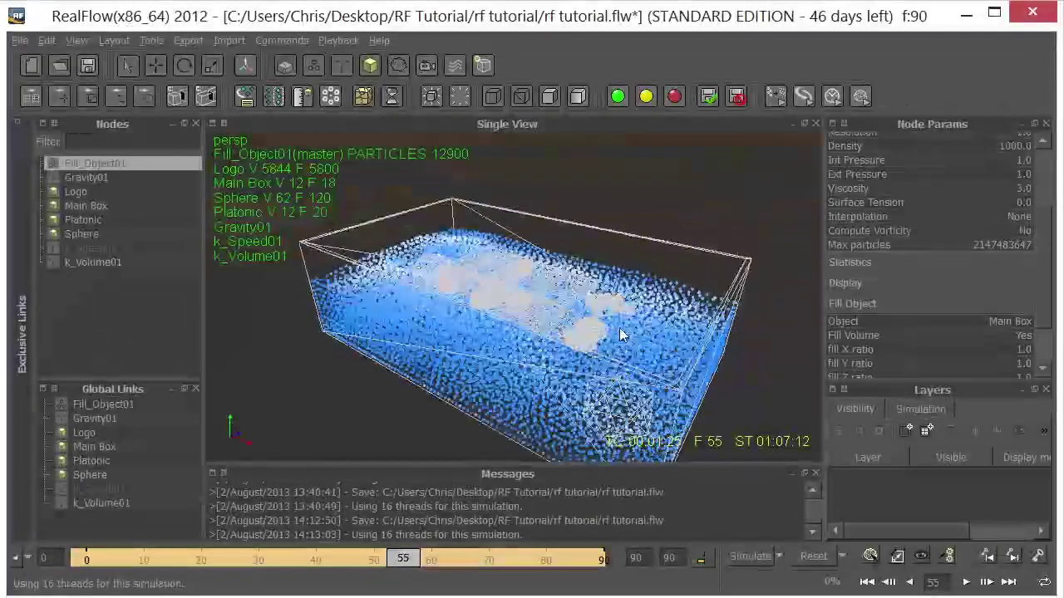
pyautogui.moveTo(403, 558); pyautogui.dragTo(600, 573)
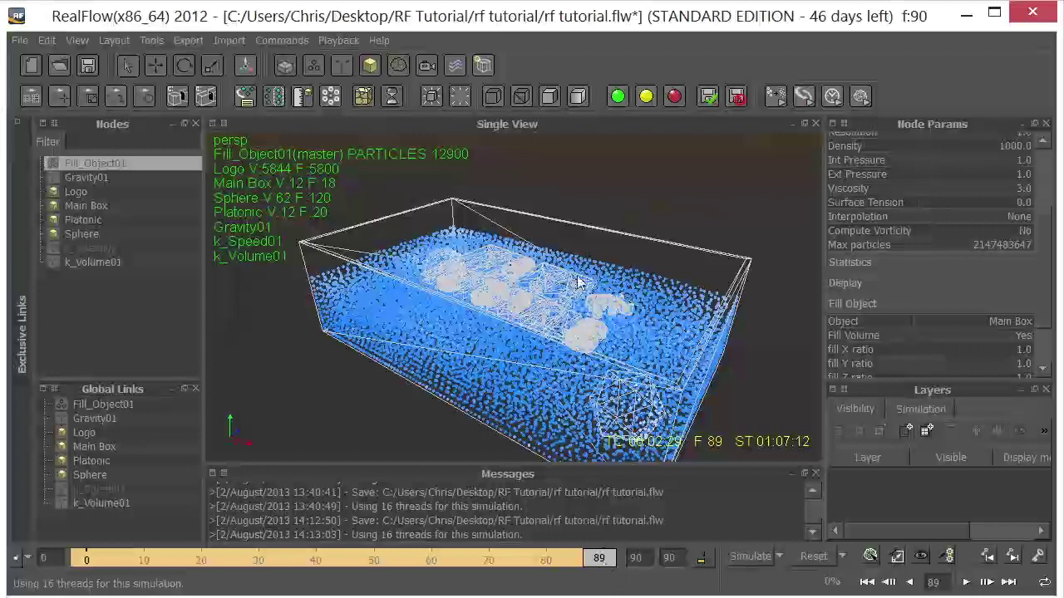
pyautogui.moveTo(580, 281)
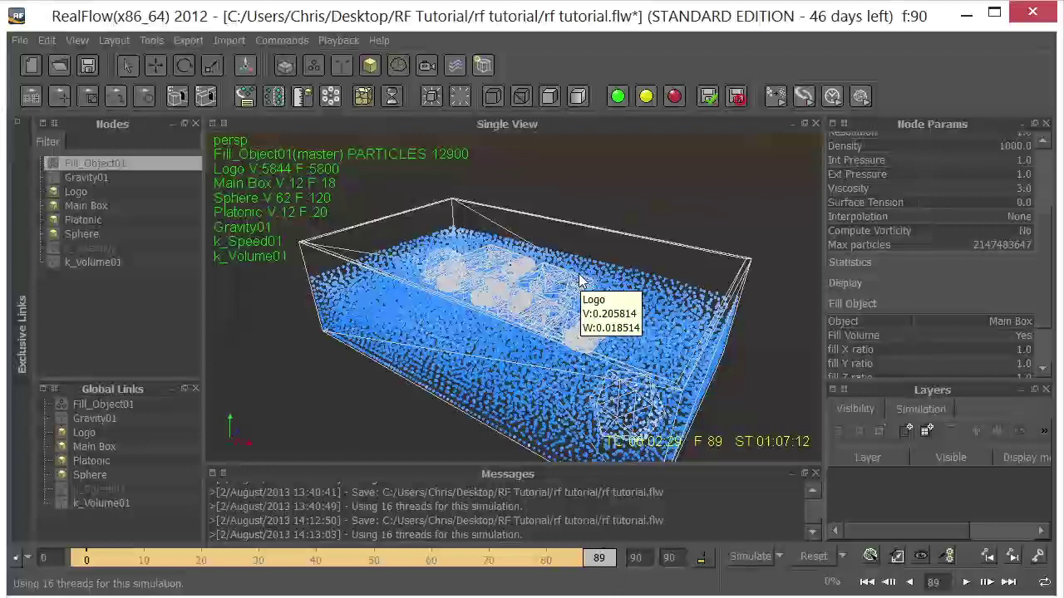
pyautogui.click(79, 193)
pyautogui.keyDown('ctrl'); pyautogui.click(82, 219); pyautogui.keyUp('ctrl')
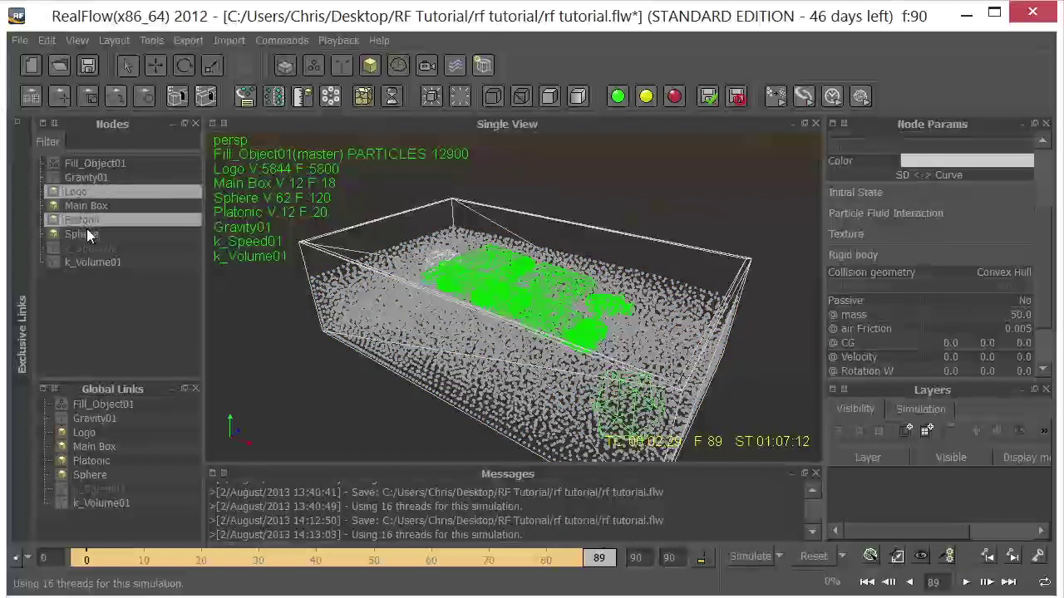
pyautogui.keyDown('ctrl'); pyautogui.click(83, 234); pyautogui.keyUp('ctrl')
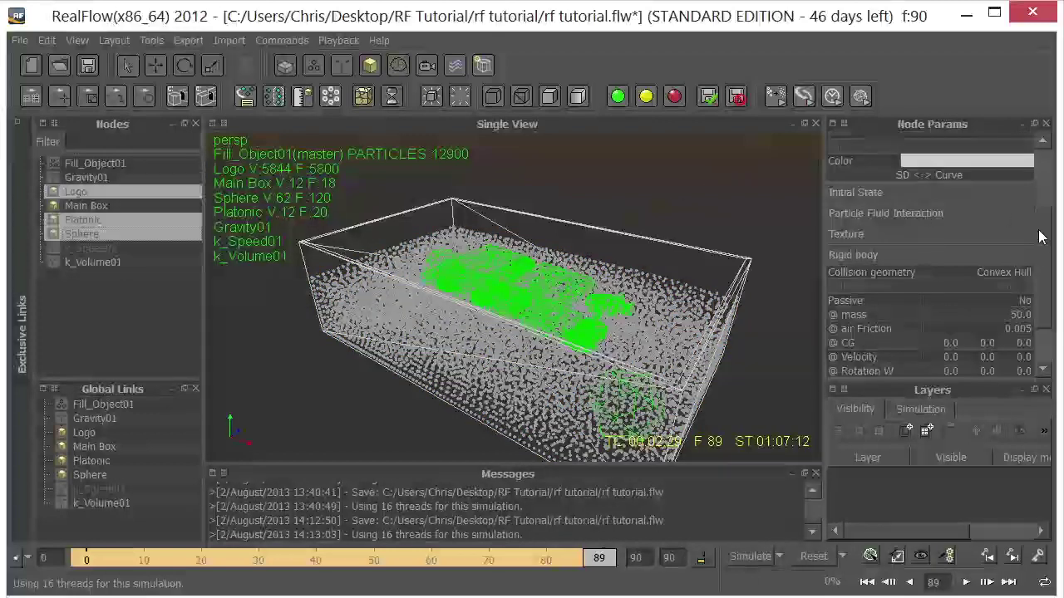
pyautogui.moveTo(1049, 239); pyautogui.dragTo(1051, 247)
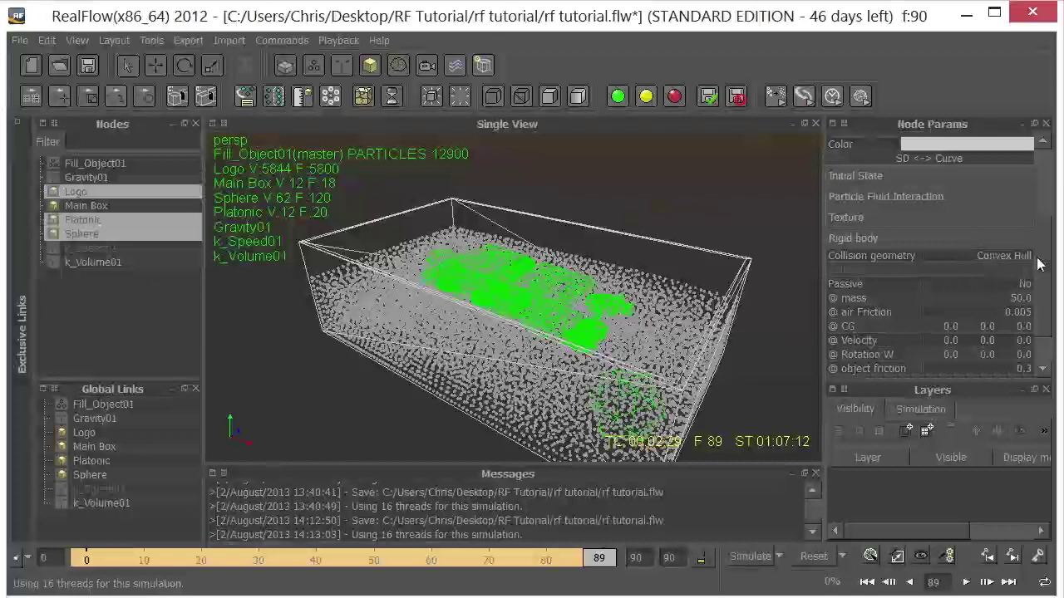
pyautogui.scroll(1, 1038, 264)
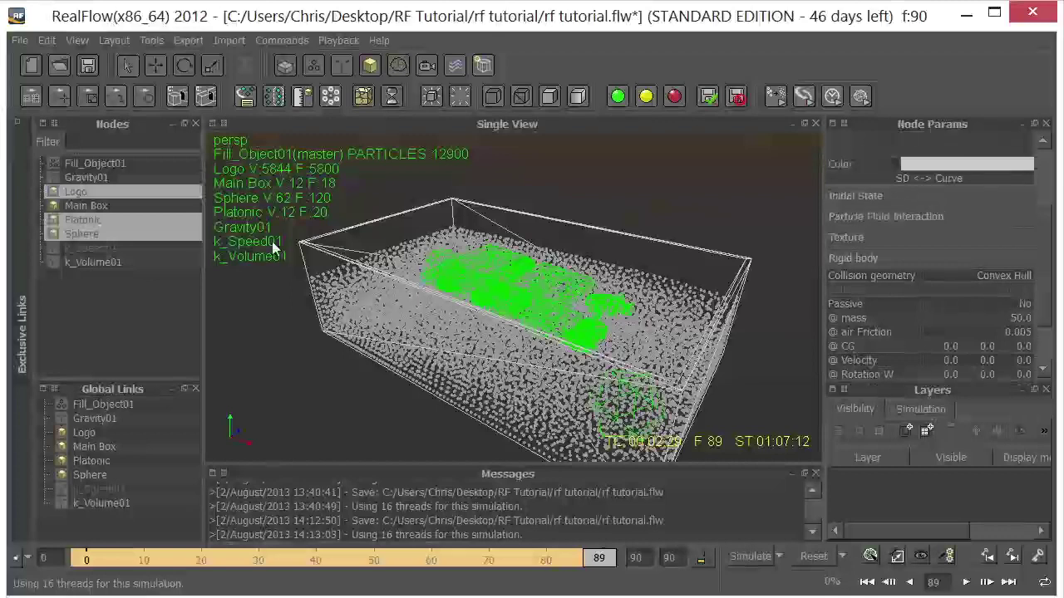
pyautogui.click(81, 208)
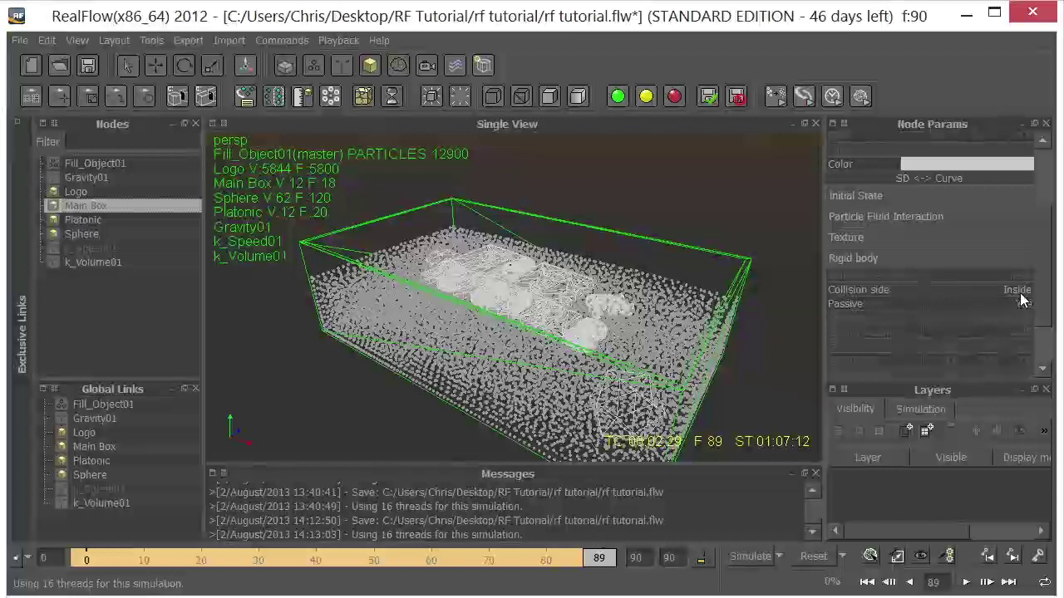
pyautogui.scroll(-2, 1039, 312)
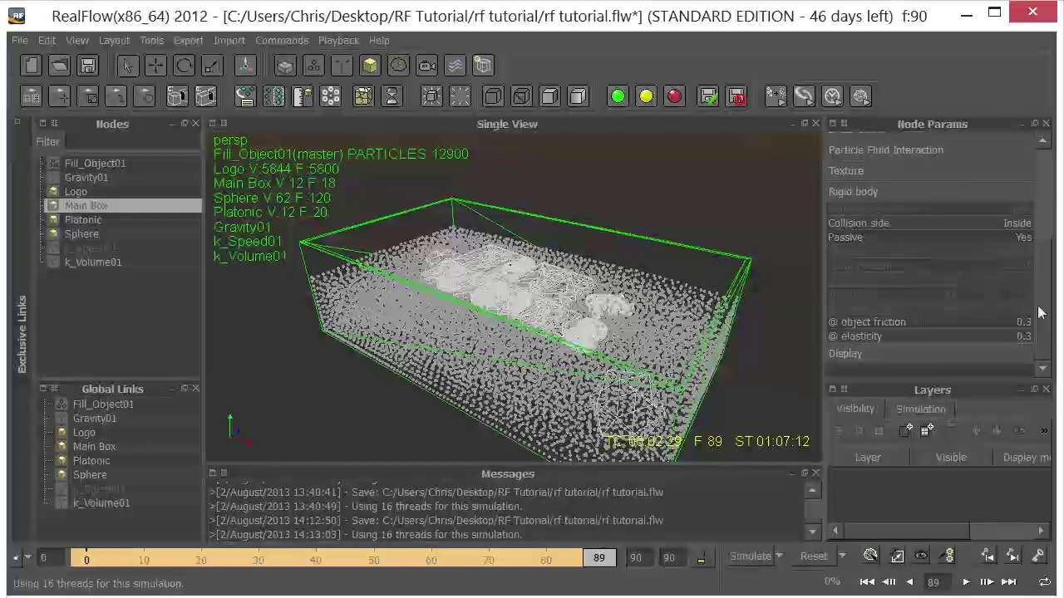
pyautogui.moveTo(1041, 308); pyautogui.dragTo(1043, 165)
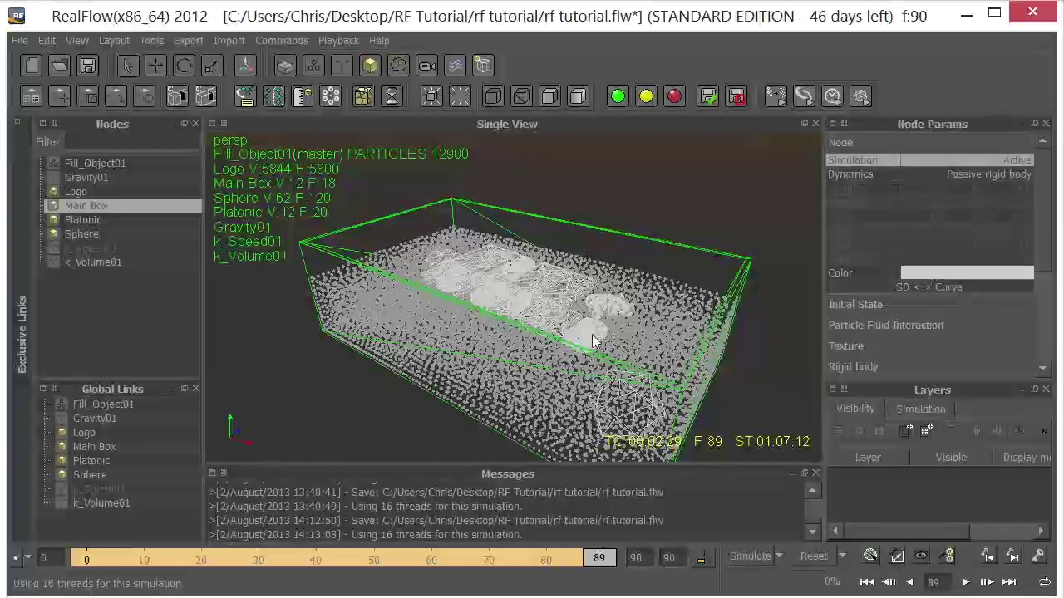
pyautogui.click(91, 165)
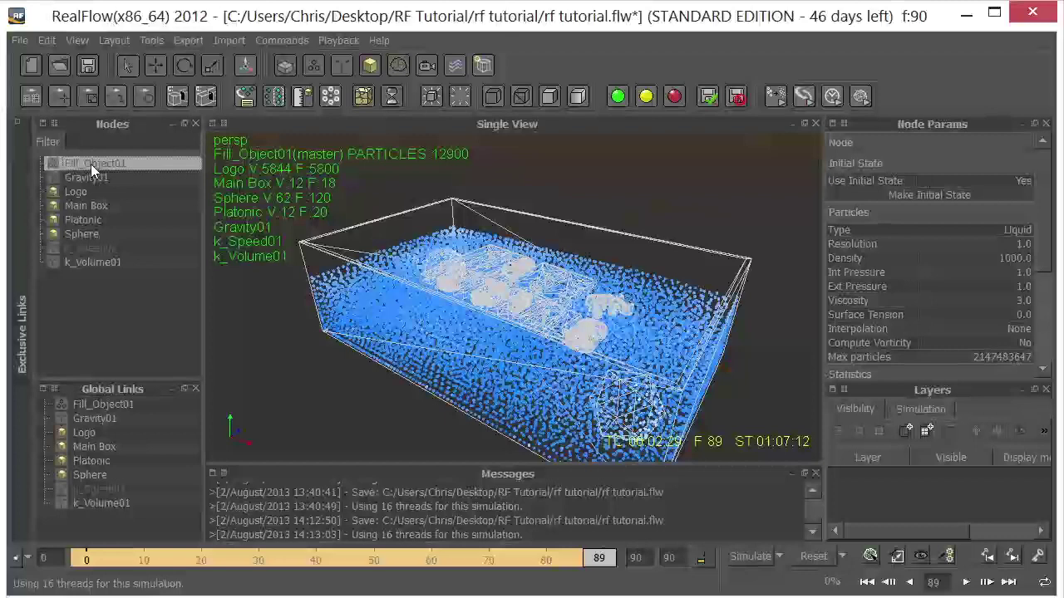
# - Add a Particle mesh (RenderKit) node and expand ParticleMesh_RK01 to show Fill_Object01
pyautogui.click(398, 59)
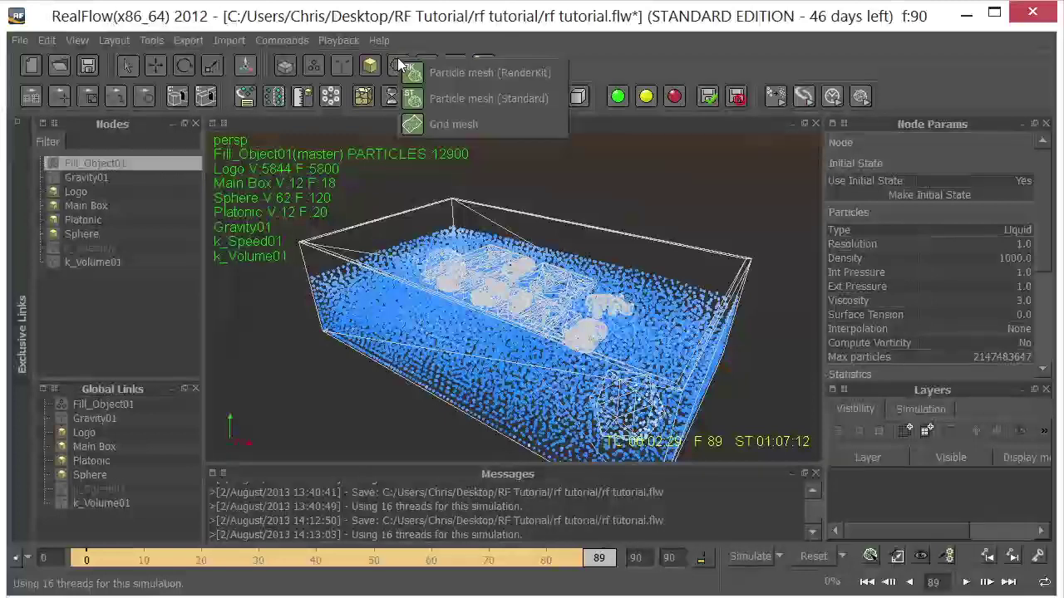
pyautogui.click(448, 72)
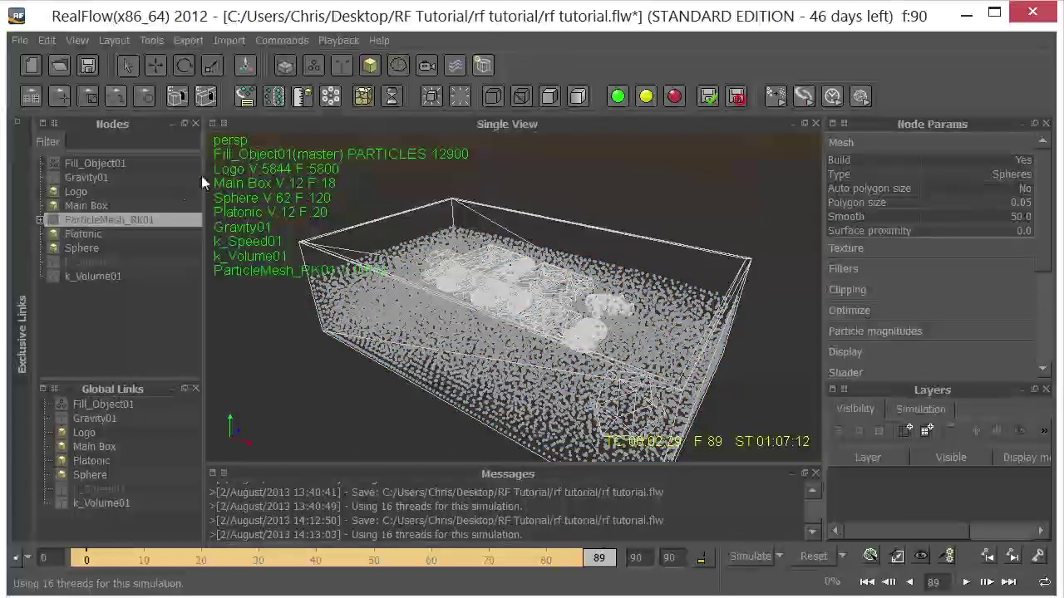
pyautogui.click(40, 220)
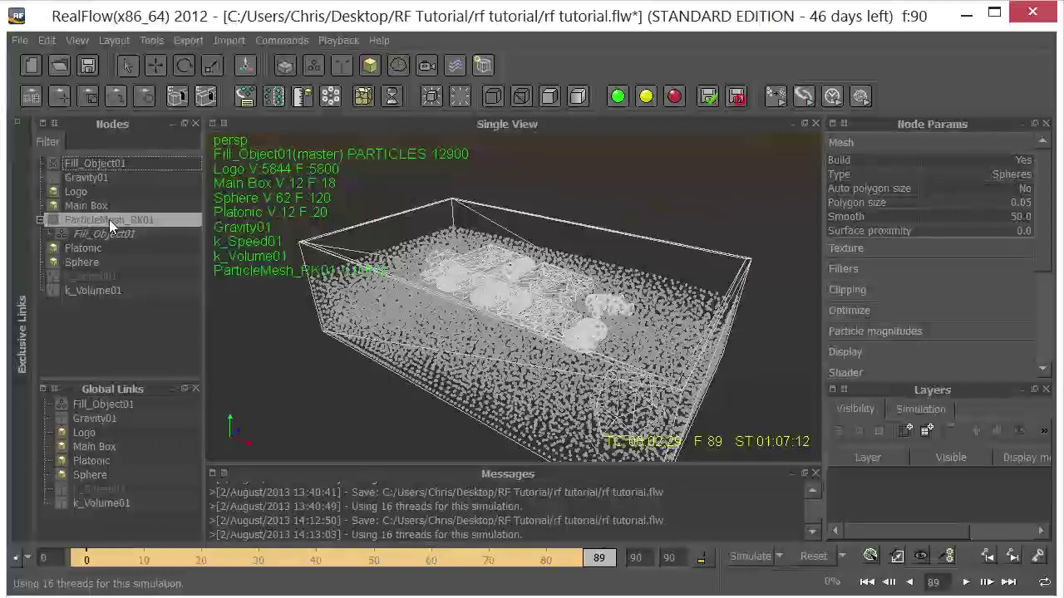
# - Build ParticleMesh_RK01 and display it smooth shaded as a green fluid surface
pyautogui.rightClick(109, 219)
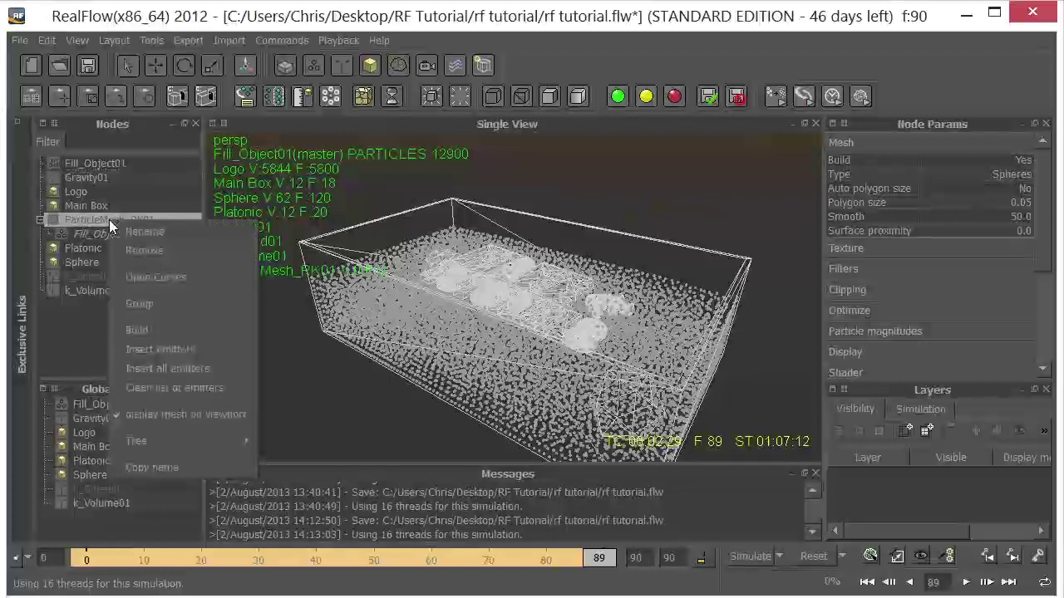
pyautogui.click(135, 330)
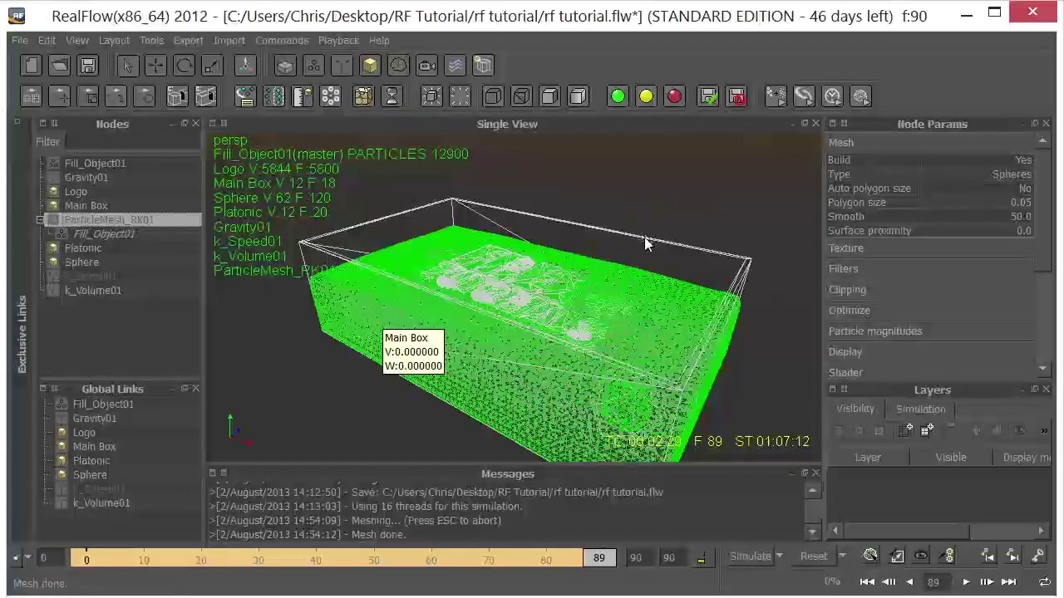
pyautogui.scroll(3, 646, 319)
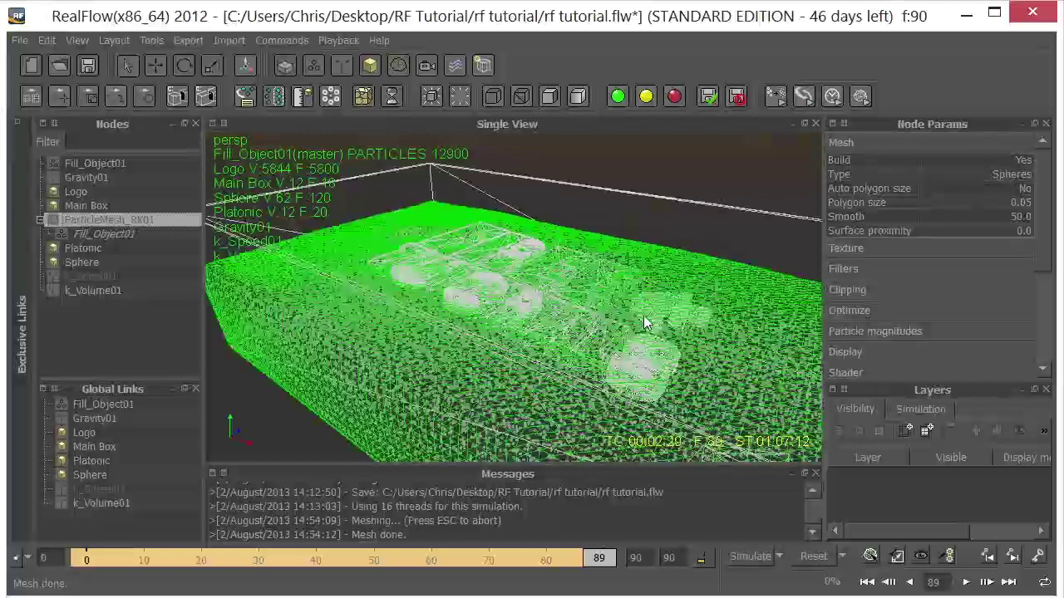
pyautogui.scroll(-2, 647, 323)
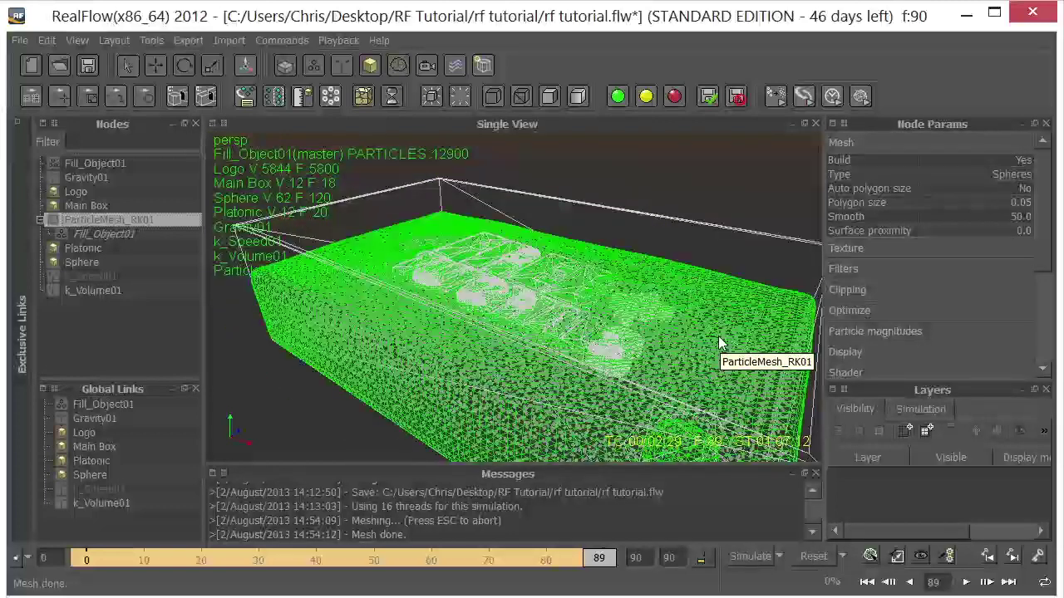
pyautogui.click(578, 97)
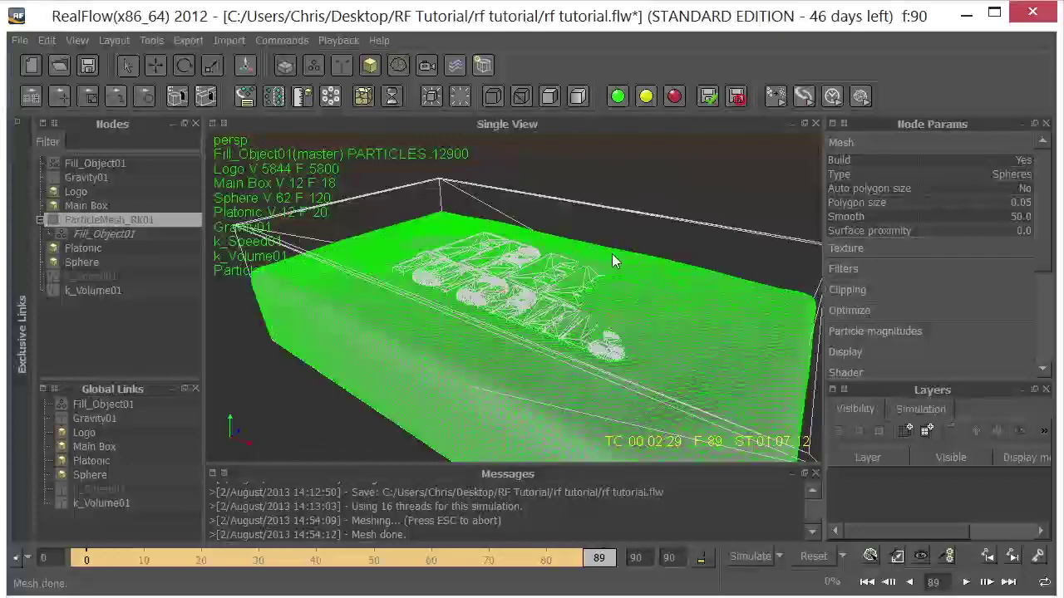
pyautogui.keyDown('alt'); pyautogui.moveTo(648, 318); pyautogui.dragTo(621, 319); pyautogui.keyUp('alt')
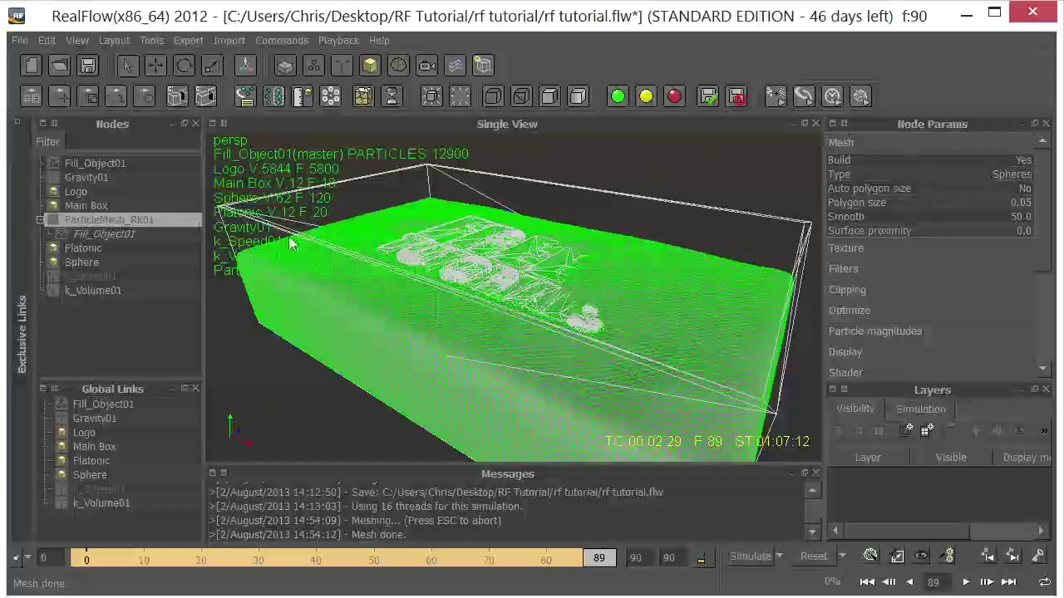
# - Check Fill_Object01's Field settings (Radius 6.08), reselect ParticleMesh_RK01, and minimize RealFlow
pyautogui.click(112, 232)
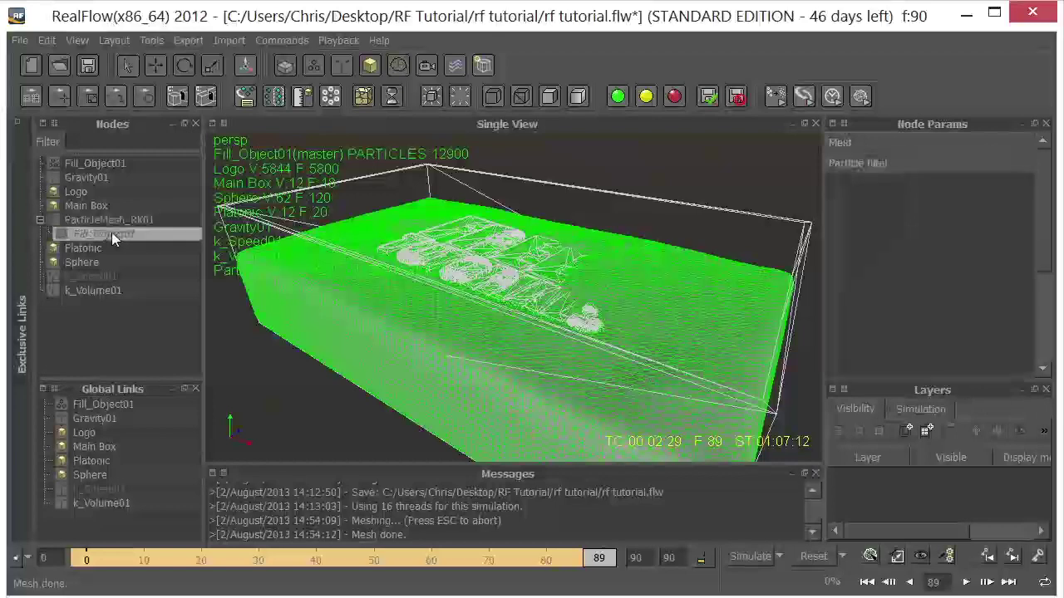
pyautogui.click(929, 146)
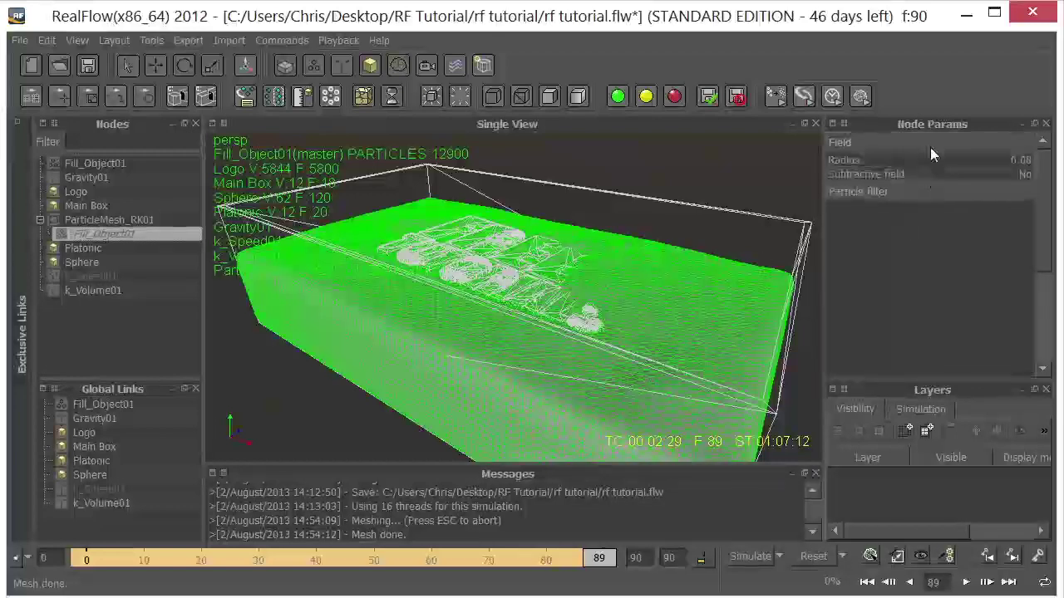
pyautogui.click(97, 218)
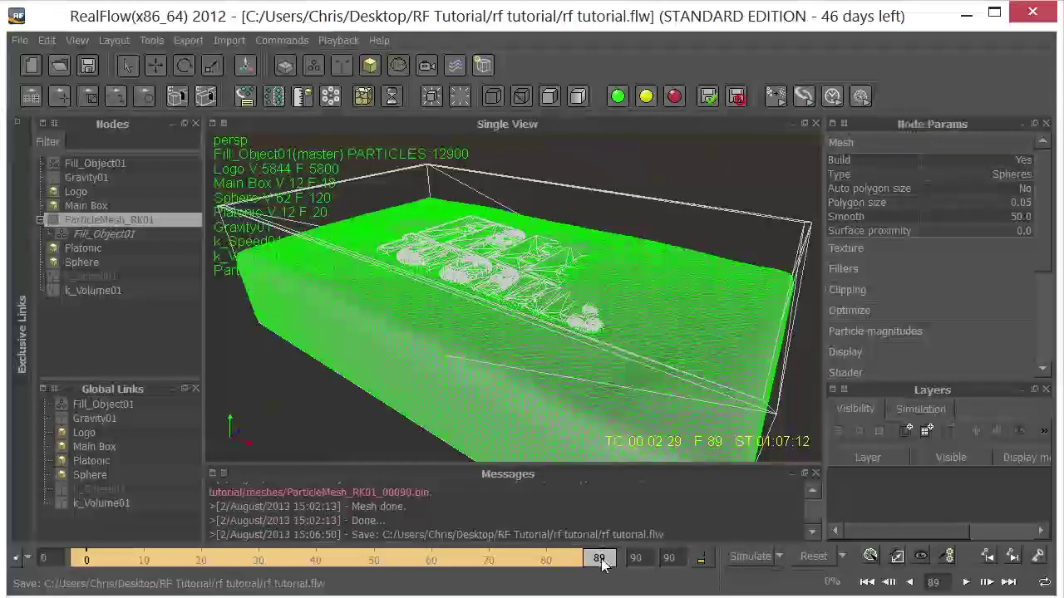
pyautogui.click(964, 16)
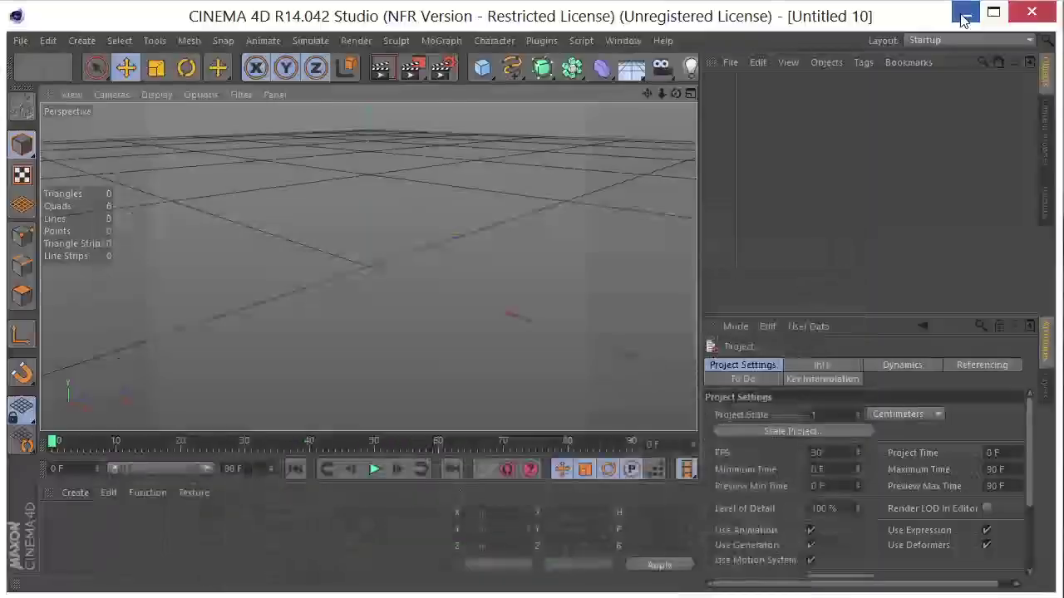
# - Open box.c4d from Recent Files and delete its Platonic, Sphere, Main Box and Logo objects
pyautogui.click(21, 41)
pyautogui.moveTo(134, 324)
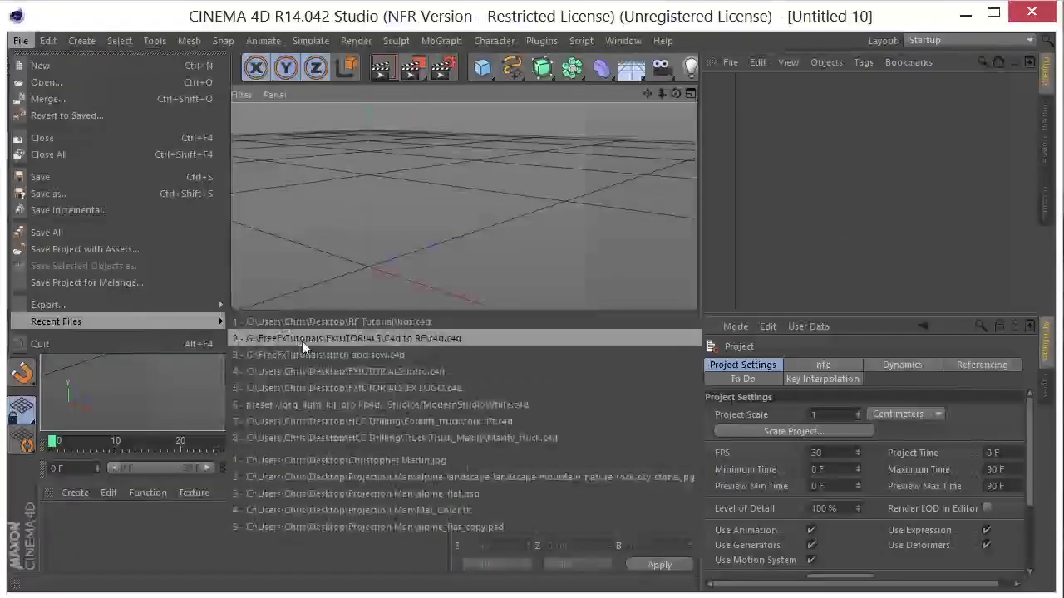
pyautogui.click(317, 324)
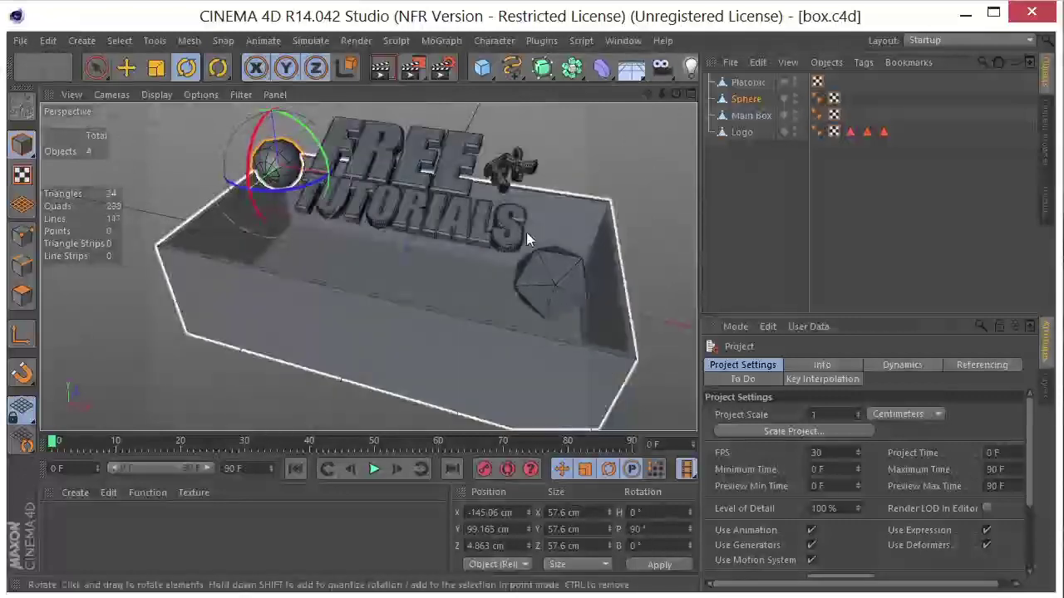
pyautogui.moveTo(752, 186); pyautogui.dragTo(752, 81)
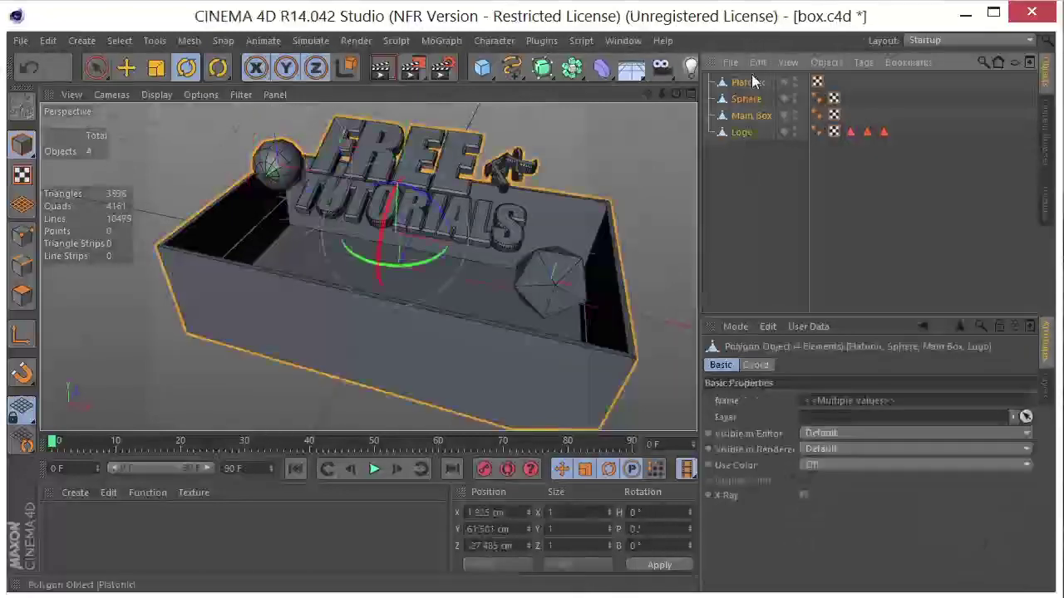
pyautogui.press('Delete')
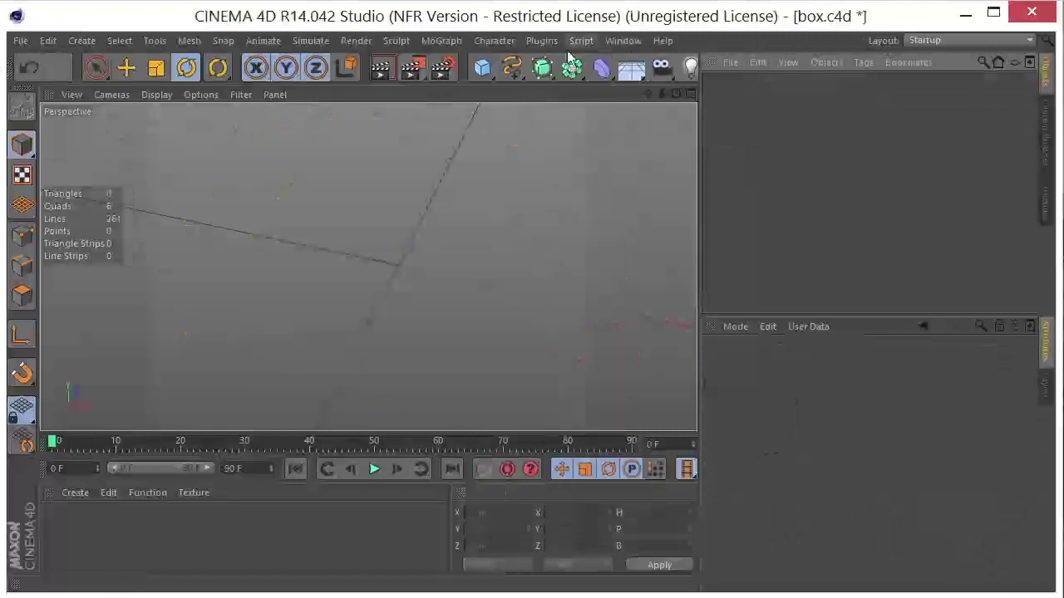
pyautogui.click(542, 40)
# - Import animation.sd from Desktop/RF Tutorial/rf tutorial/objects with the RealFlow SD importer
pyautogui.moveTo(570, 90)
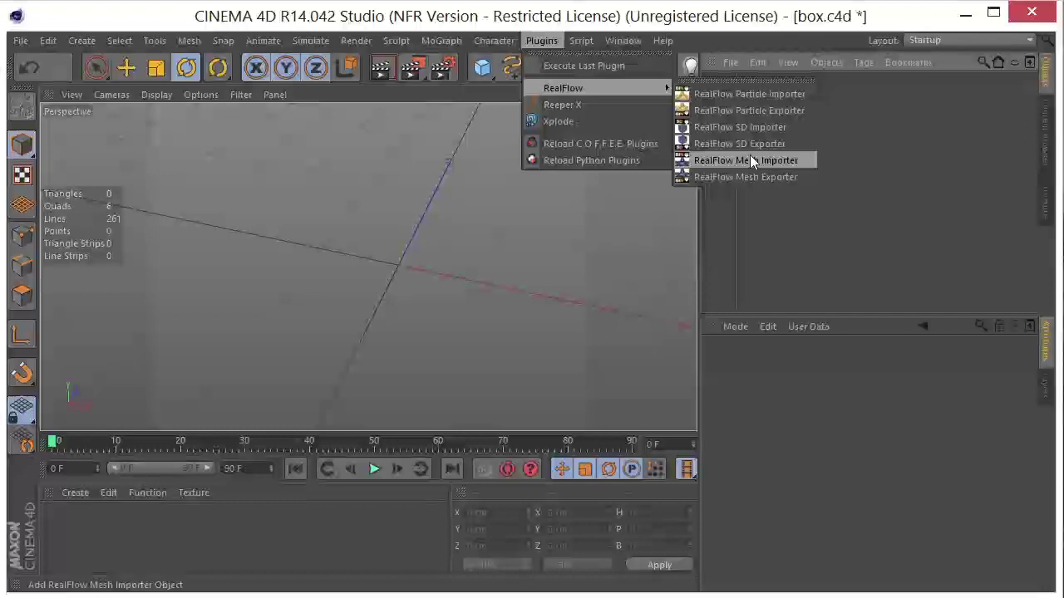
pyautogui.click(755, 131)
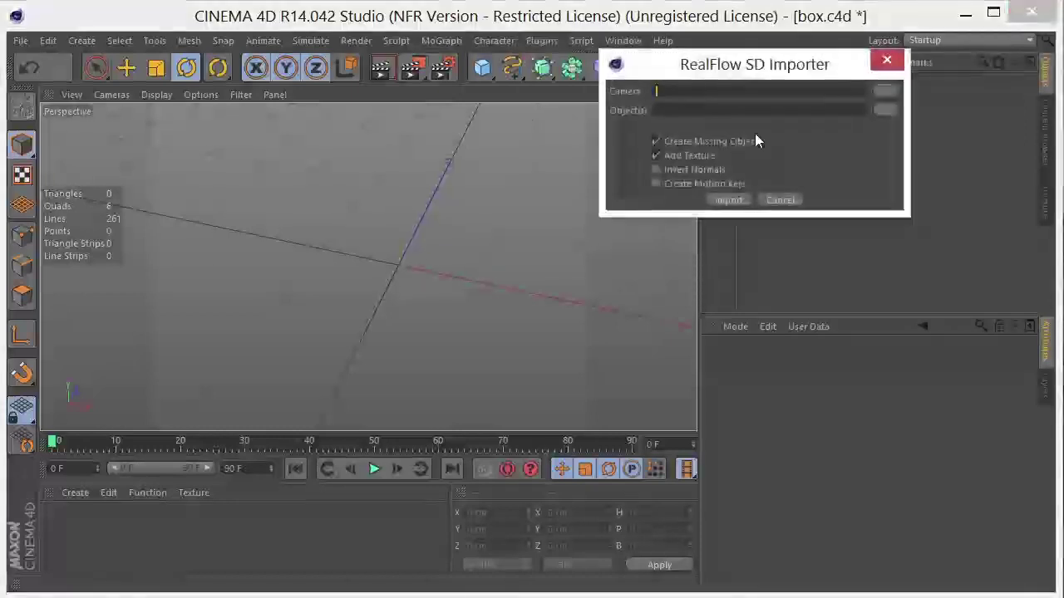
pyautogui.click(883, 109)
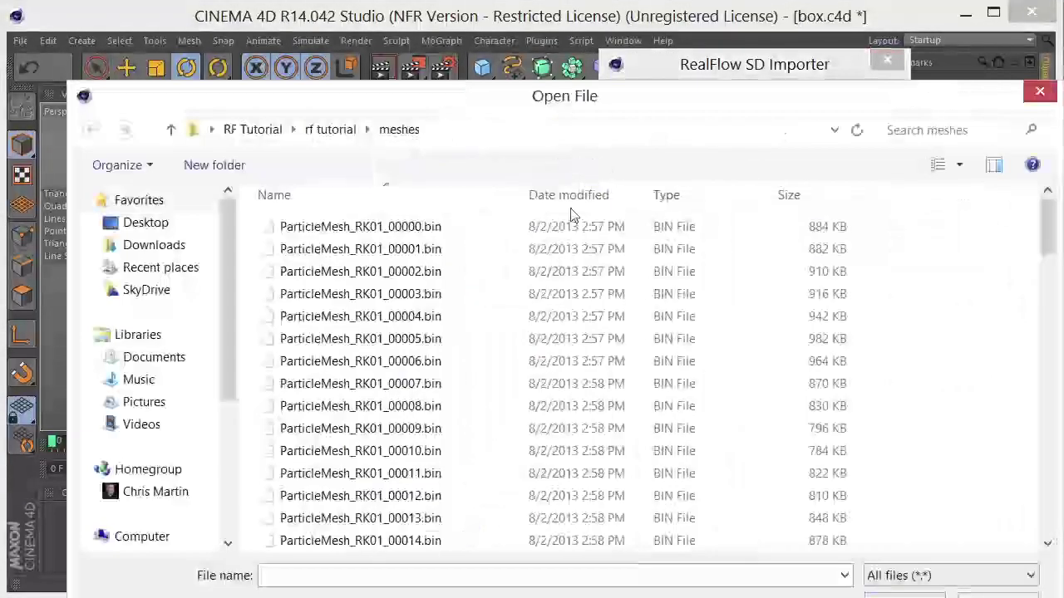
pyautogui.click(143, 235)
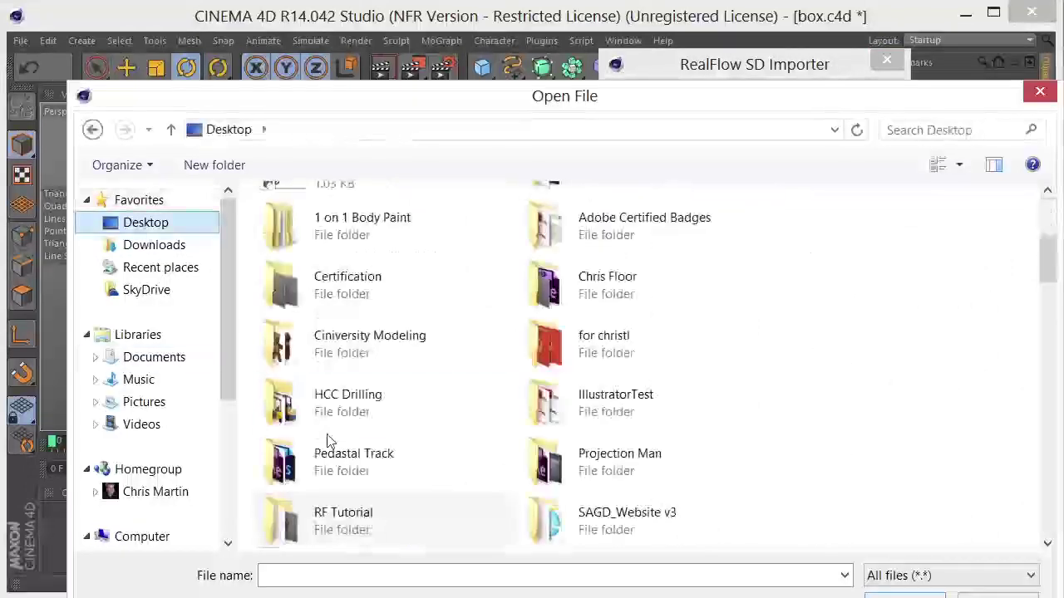
pyautogui.doubleClick(347, 512)
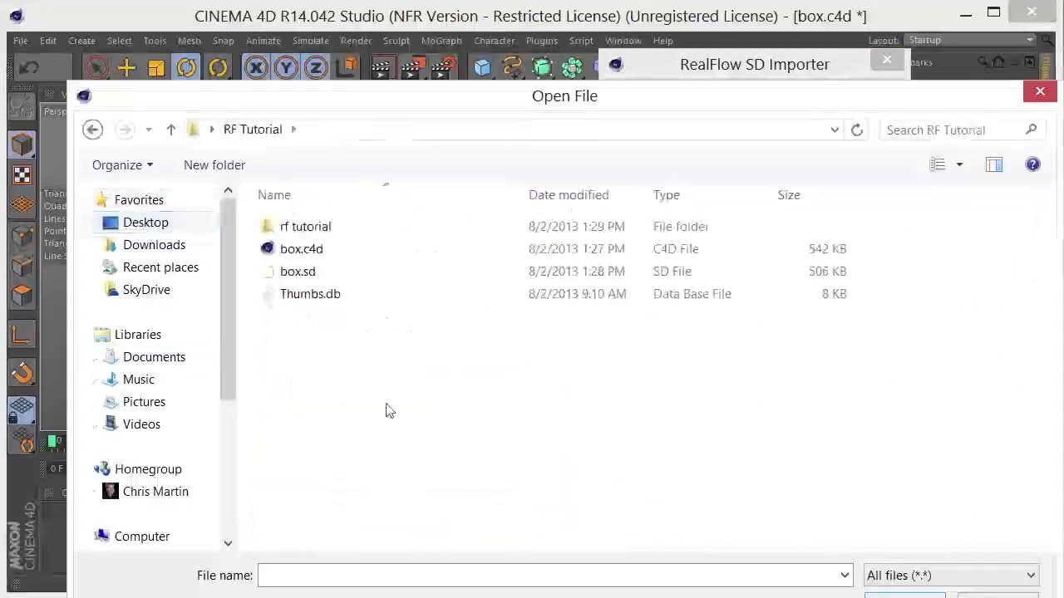
pyautogui.doubleClick(290, 231)
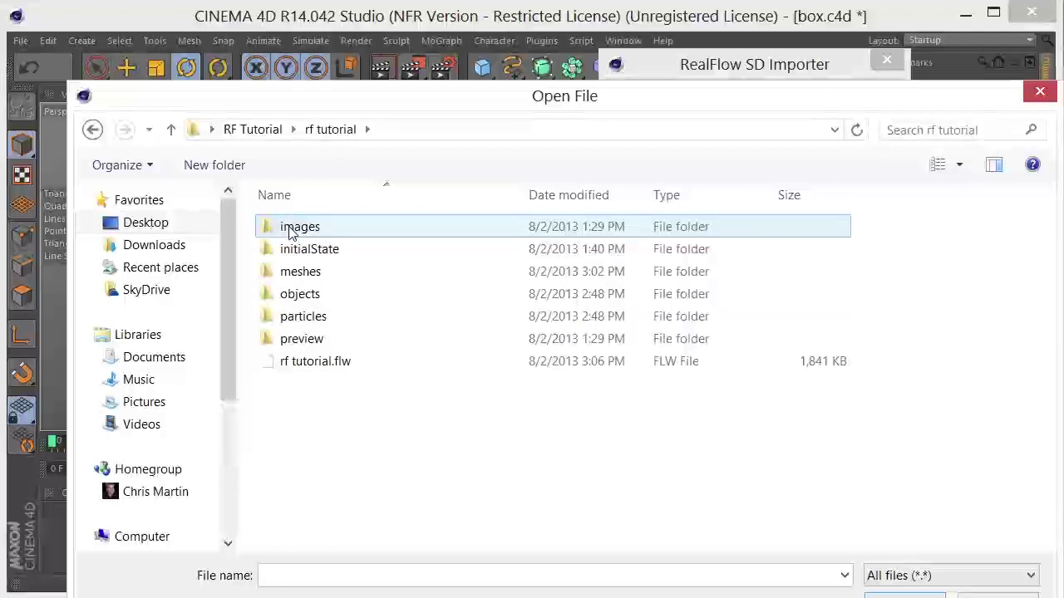
pyautogui.doubleClick(302, 295)
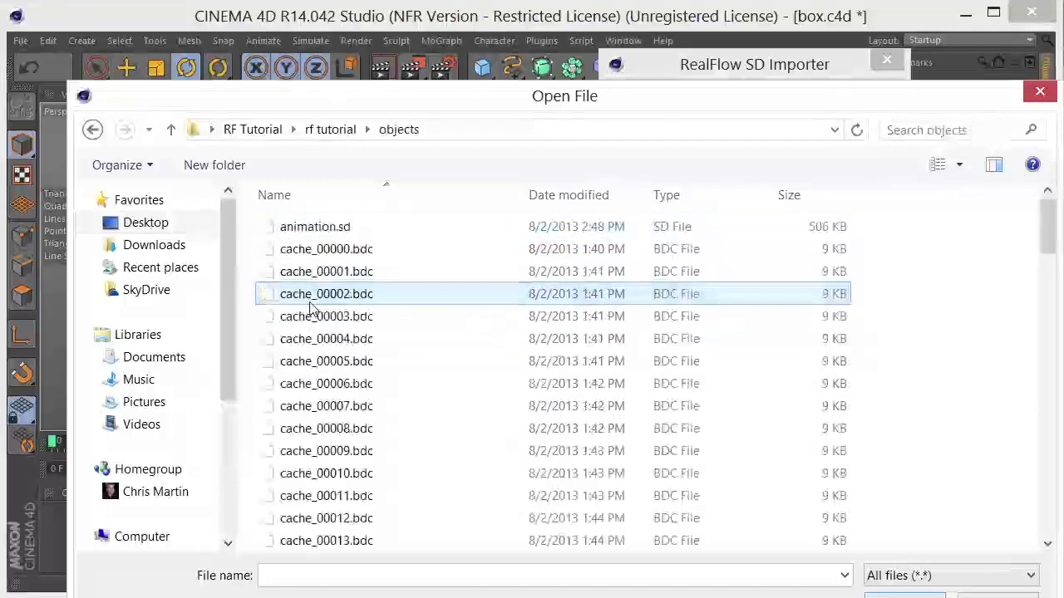
pyautogui.doubleClick(329, 228)
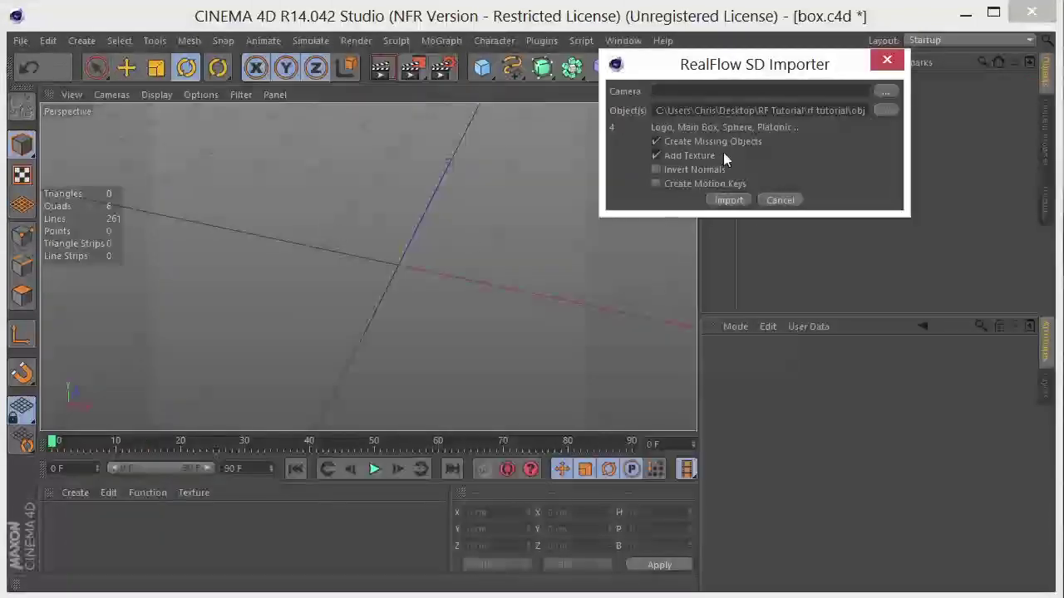
pyautogui.click(720, 207)
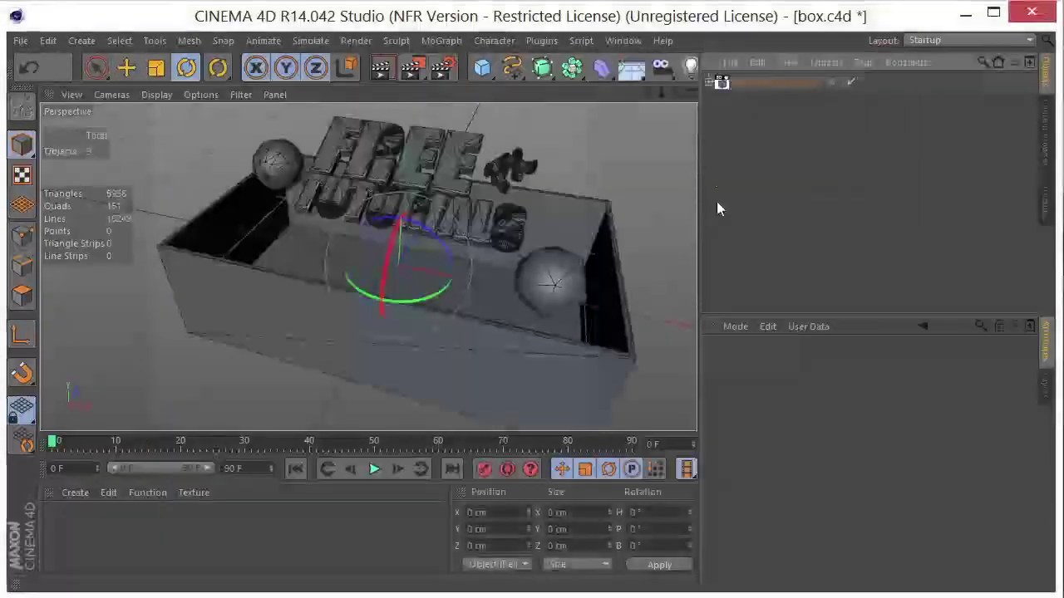
# - Orbit the view, play the animation with F8, and show the RealFlow plugins menu
pyautogui.moveTo(676, 93); pyautogui.dragTo(613, 107)
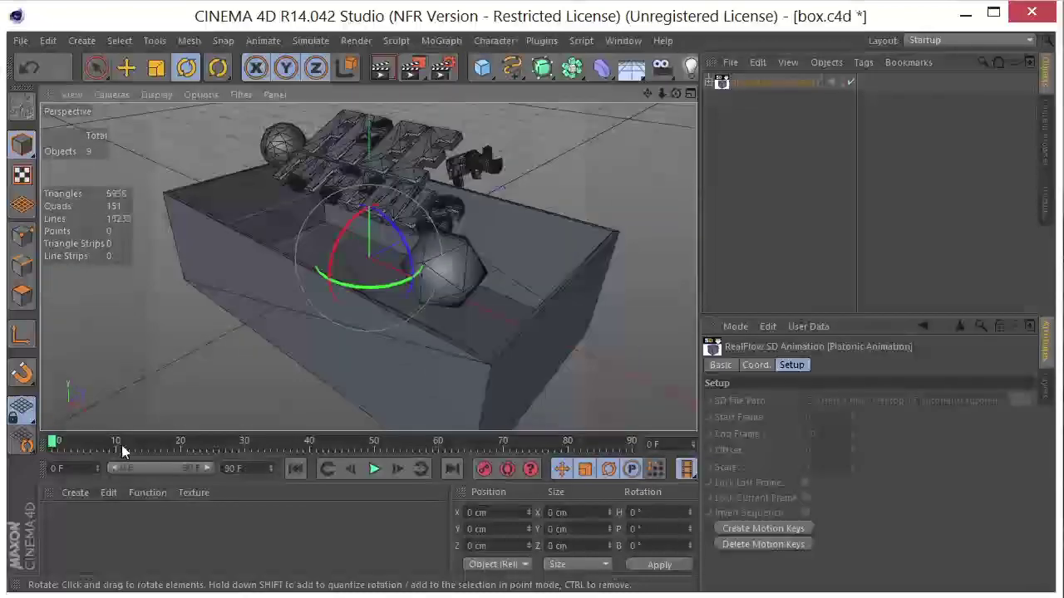
pyautogui.press('F8')
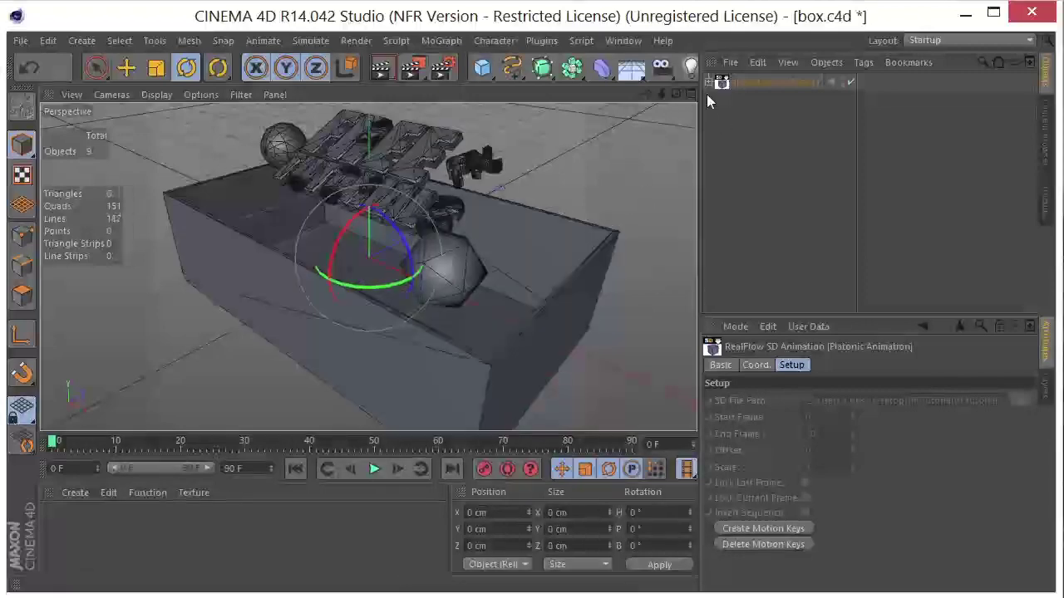
pyautogui.click(549, 40)
# - Add a RealFlow Mesh Importer loading ParticleMesh_RK01_00000.bin from the meshes folder
pyautogui.moveTo(575, 84)
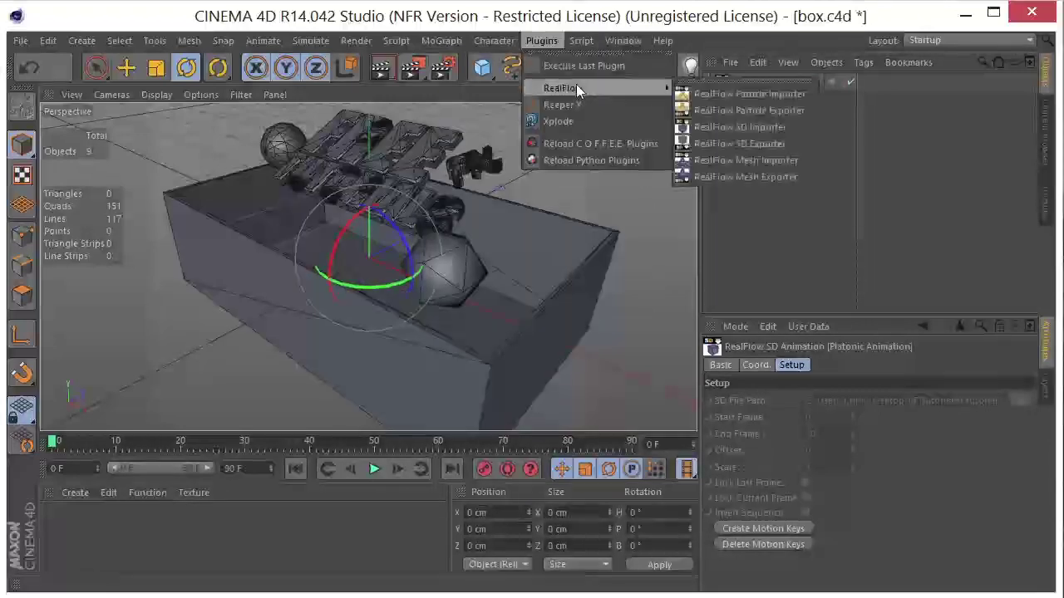
pyautogui.click(735, 163)
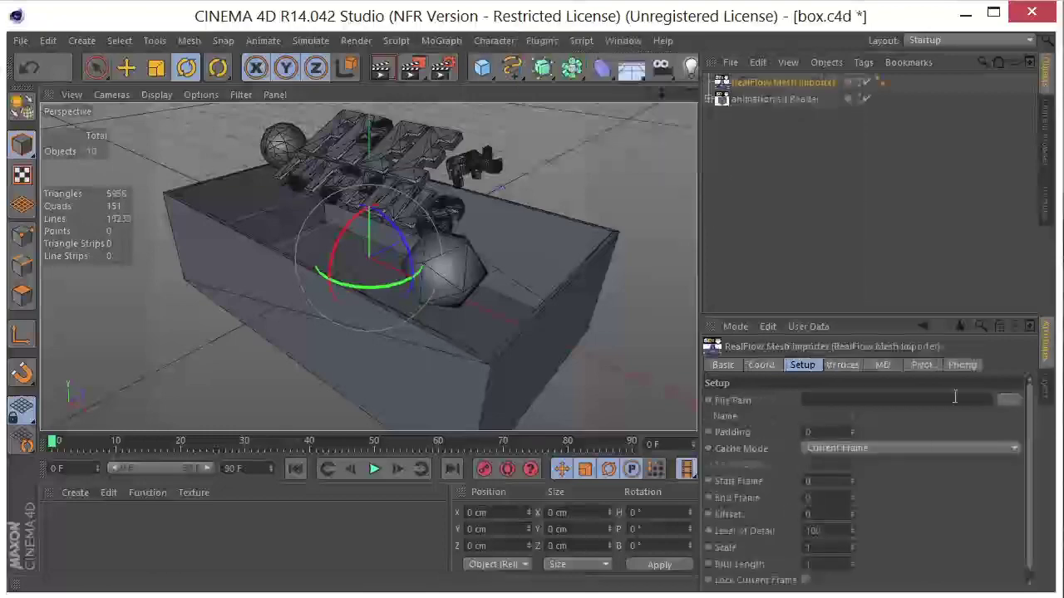
pyautogui.click(1009, 400)
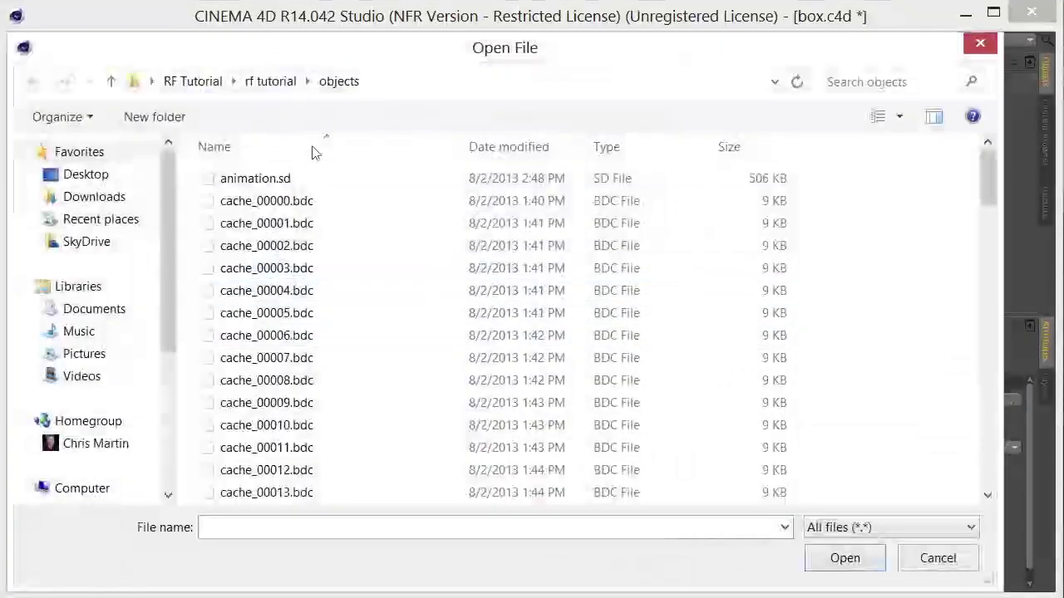
pyautogui.click(279, 81)
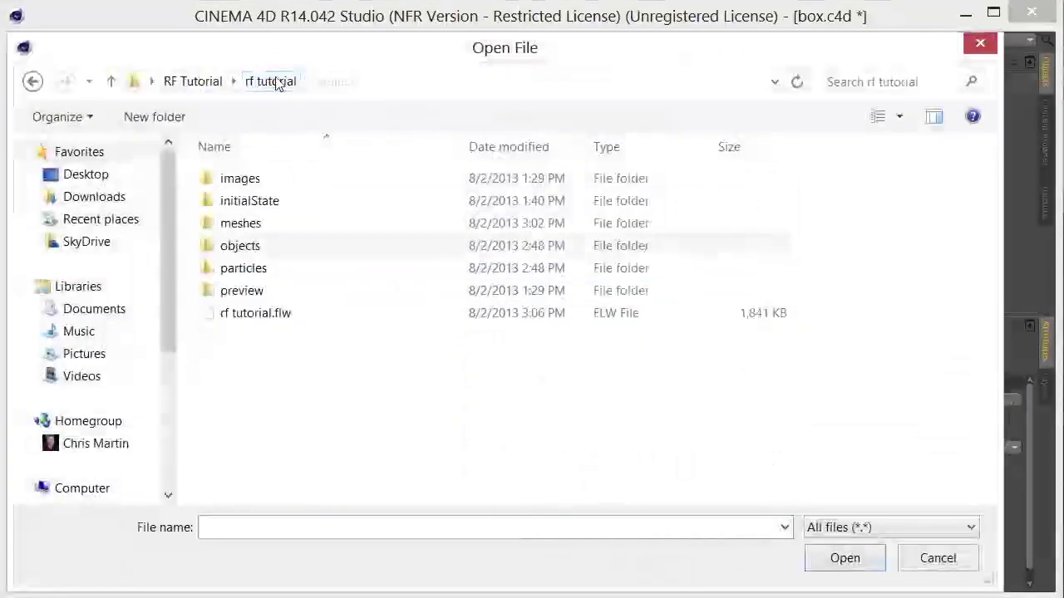
pyautogui.doubleClick(256, 221)
pyautogui.click(257, 179)
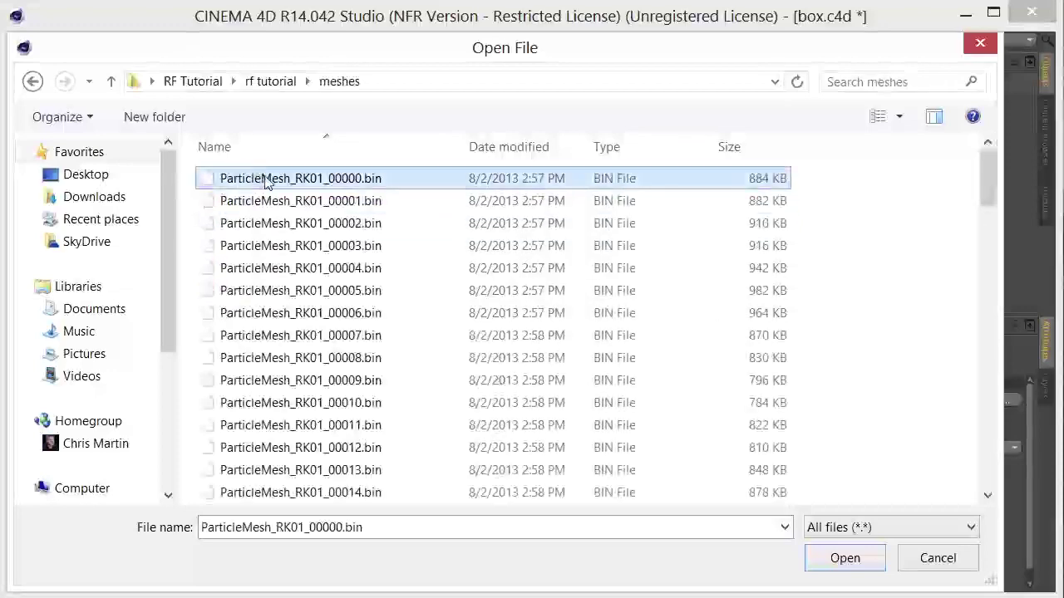
pyautogui.click(844, 558)
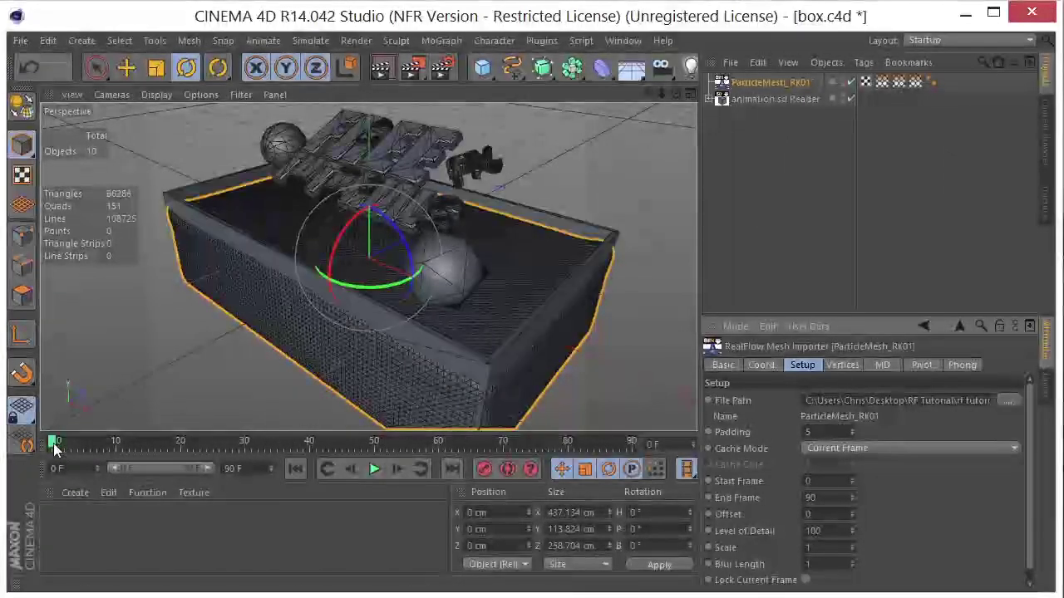
# - Scrub to frame 52 and back to frame 0 to check the fluid in the box
pyautogui.moveTo(55, 447); pyautogui.dragTo(386, 446)
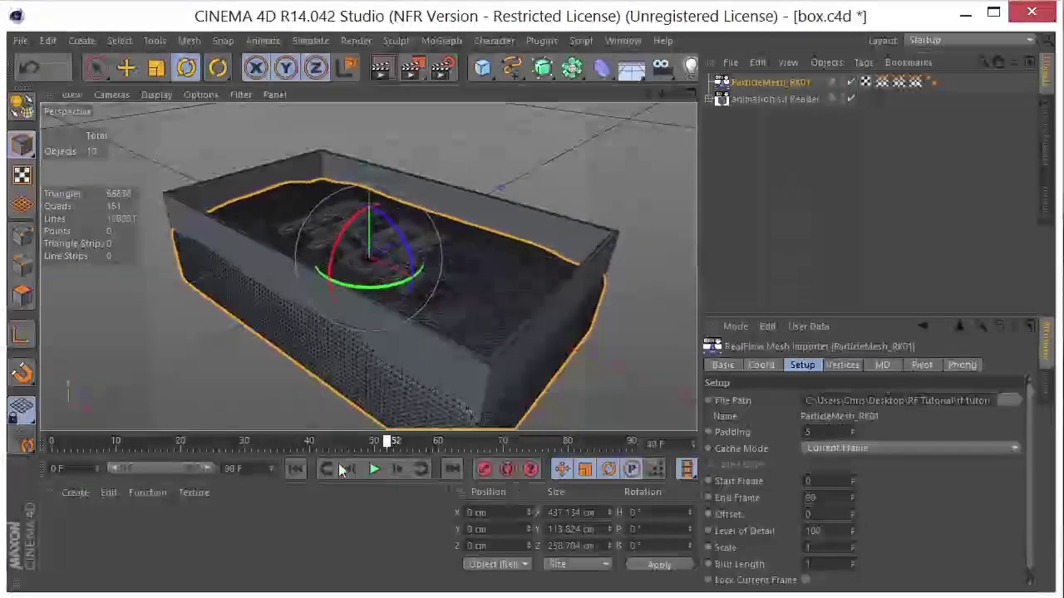
pyautogui.click(332, 469)
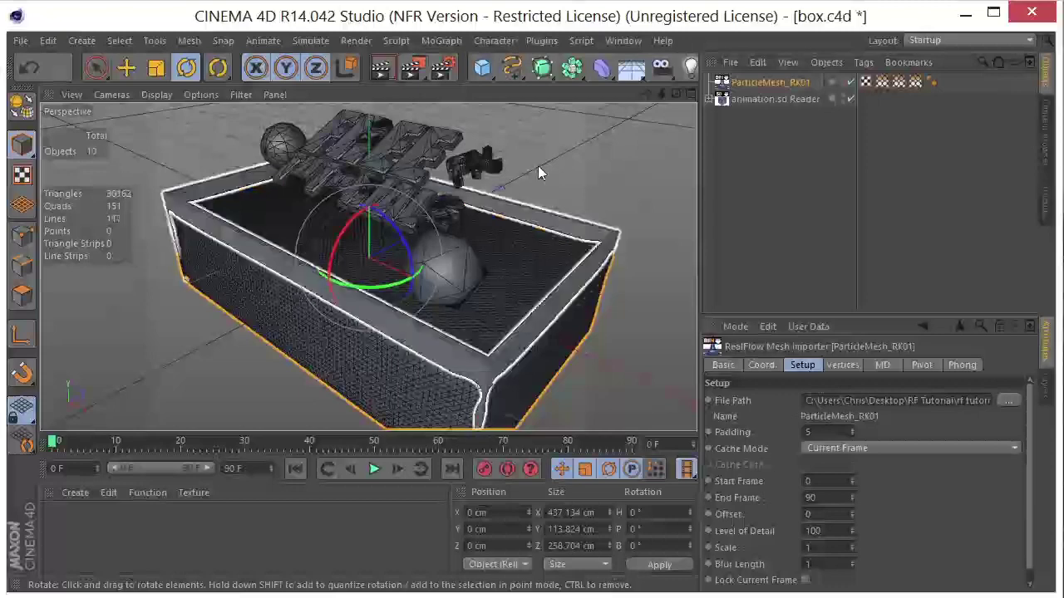
pyautogui.keyDown('alt'); pyautogui.moveTo(537, 165); pyautogui.dragTo(648, 98); pyautogui.keyUp('alt')
# - Extrude all of Main Box's polygons outward by 6.5 cm in Polygon mode
pyautogui.click(708, 100)
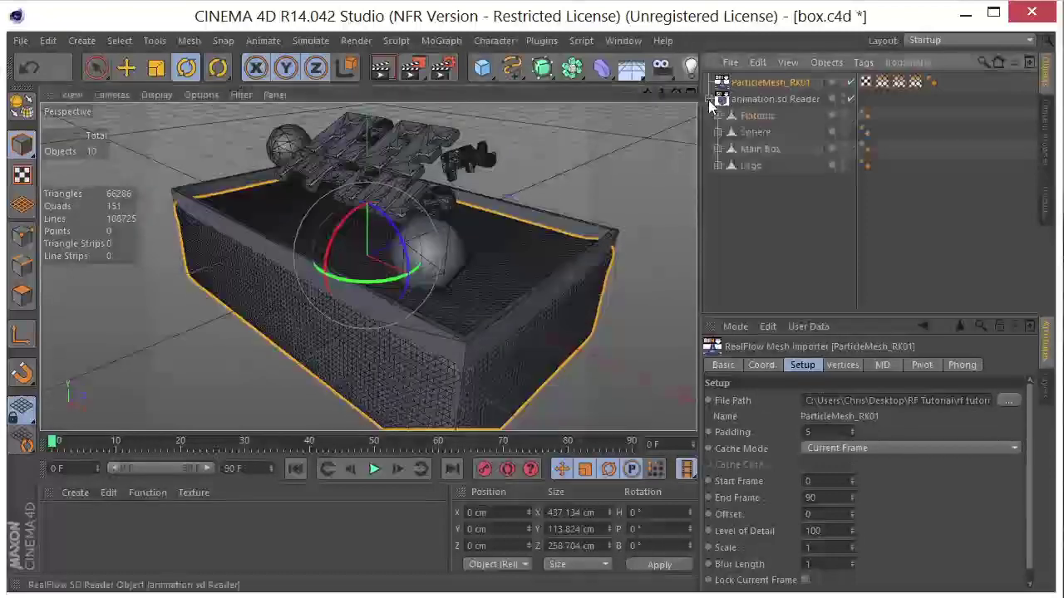
pyautogui.click(751, 154)
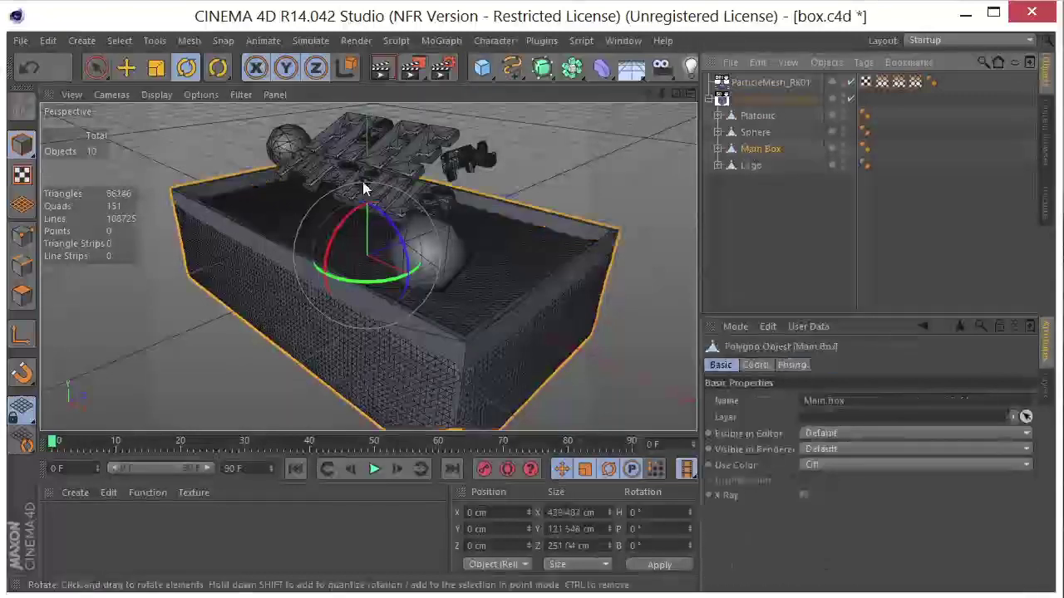
pyautogui.click(30, 298)
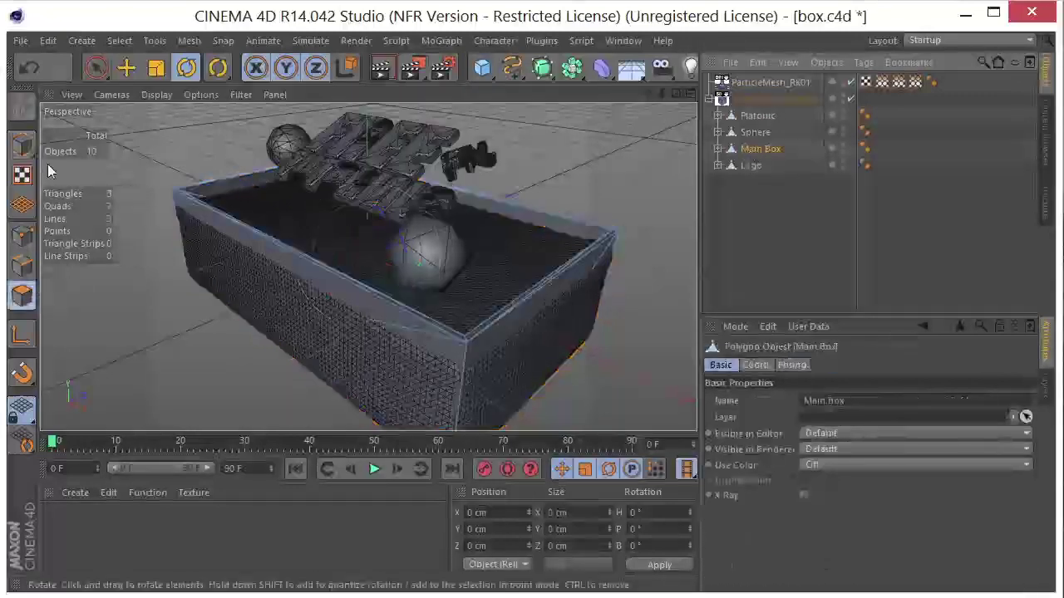
pyautogui.rightClick(164, 322)
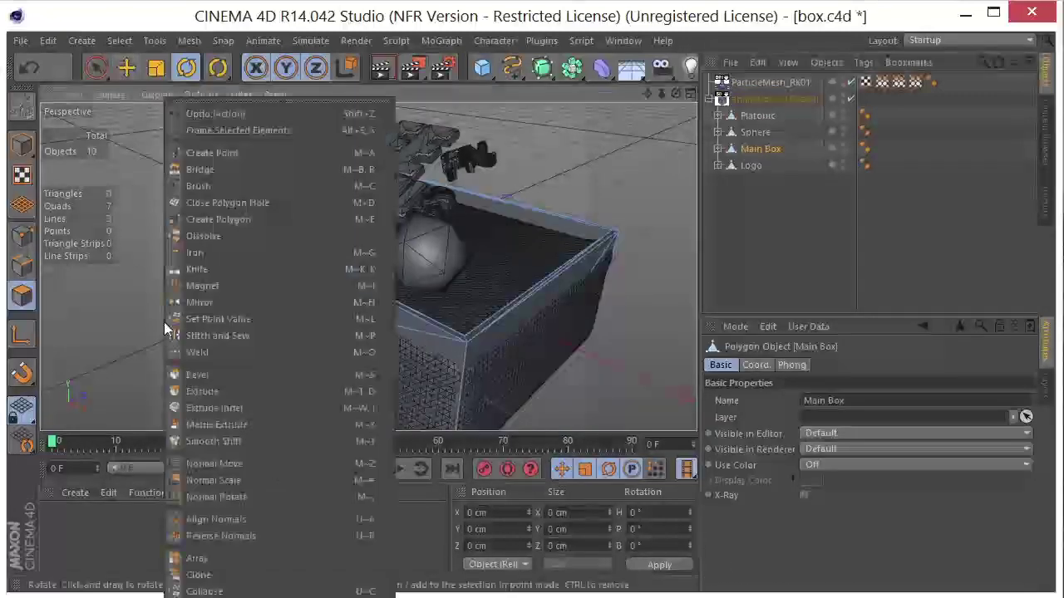
pyautogui.click(202, 391)
pyautogui.hotkey('ctrl', 'a')
pyautogui.moveTo(172, 374); pyautogui.dragTo(208, 374)
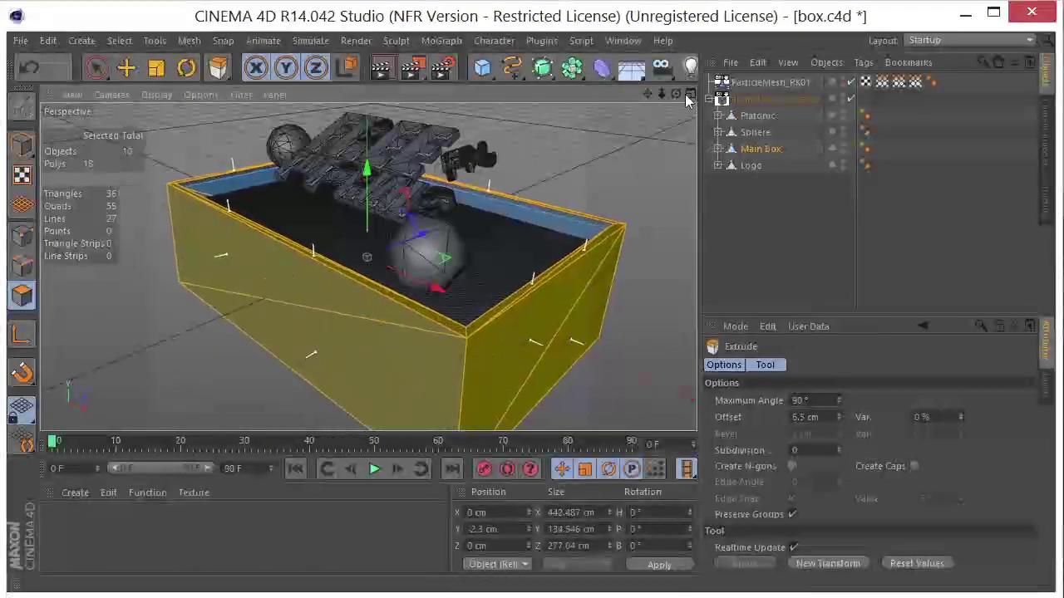
# - Return to Model mode and scrub to frame 49 to inspect the thickened box
pyautogui.moveTo(675, 94); pyautogui.dragTo(593, 91)
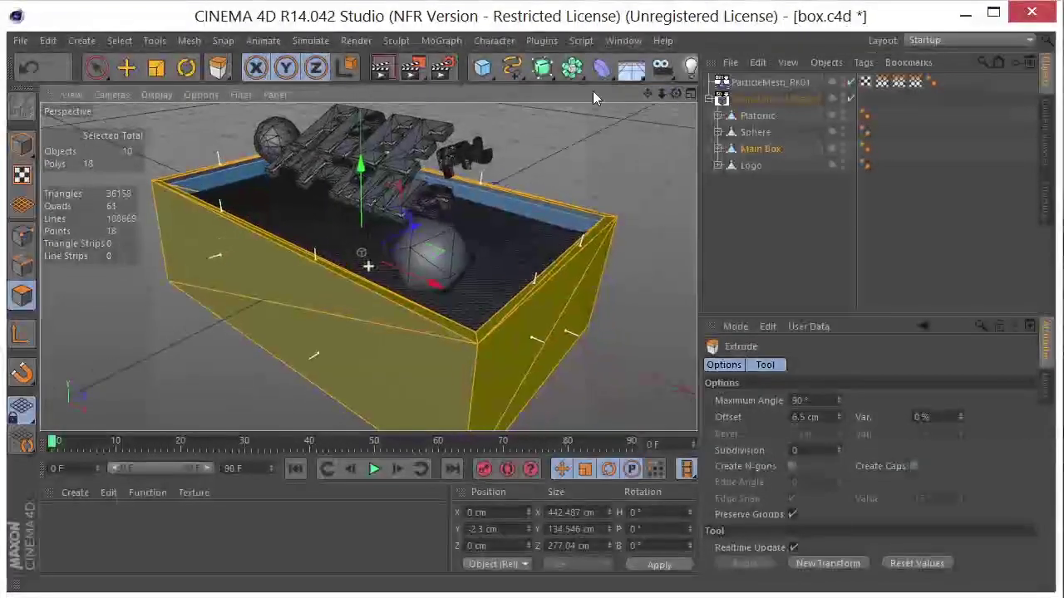
pyautogui.click(21, 146)
pyautogui.moveTo(671, 98); pyautogui.dragTo(238, 383)
pyautogui.moveTo(54, 444); pyautogui.dragTo(384, 491)
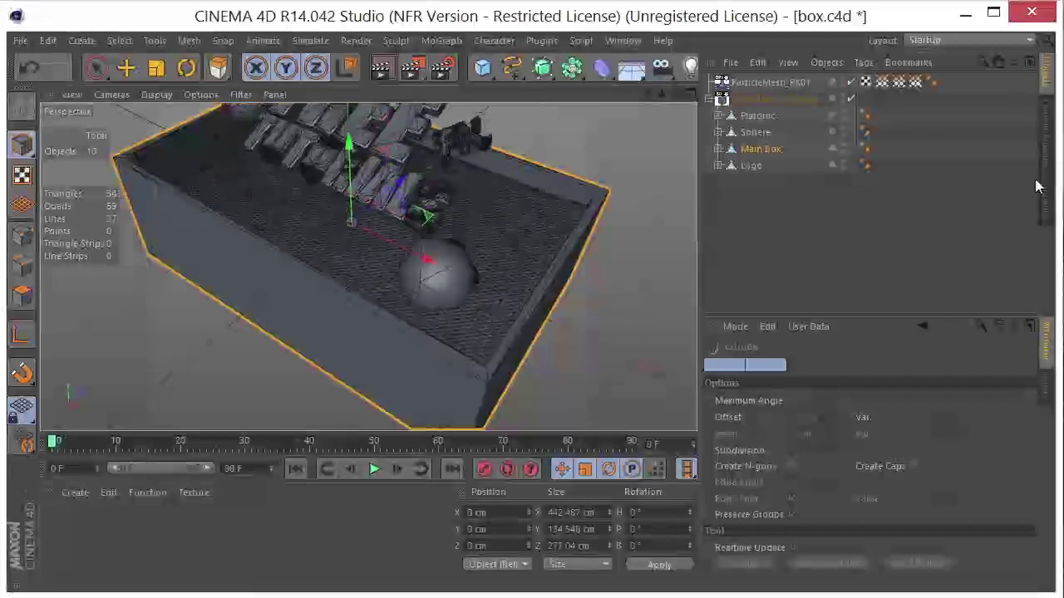
# - Browse the Content Browser's preset materials for the metal and Liquid - Water Calm materials
pyautogui.click(1044, 130)
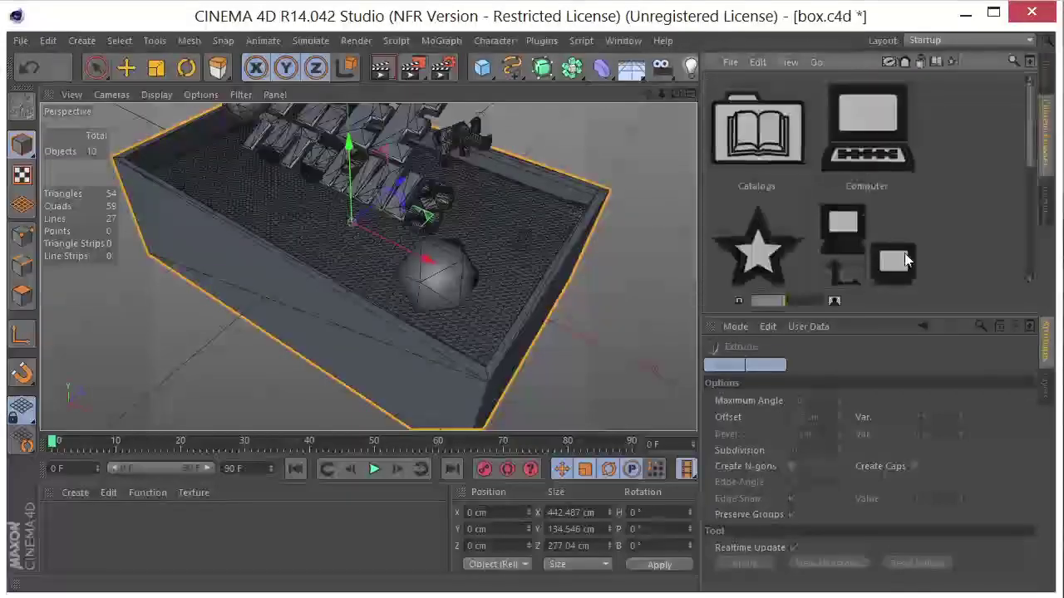
pyautogui.doubleClick(845, 226)
pyautogui.doubleClick(756, 191)
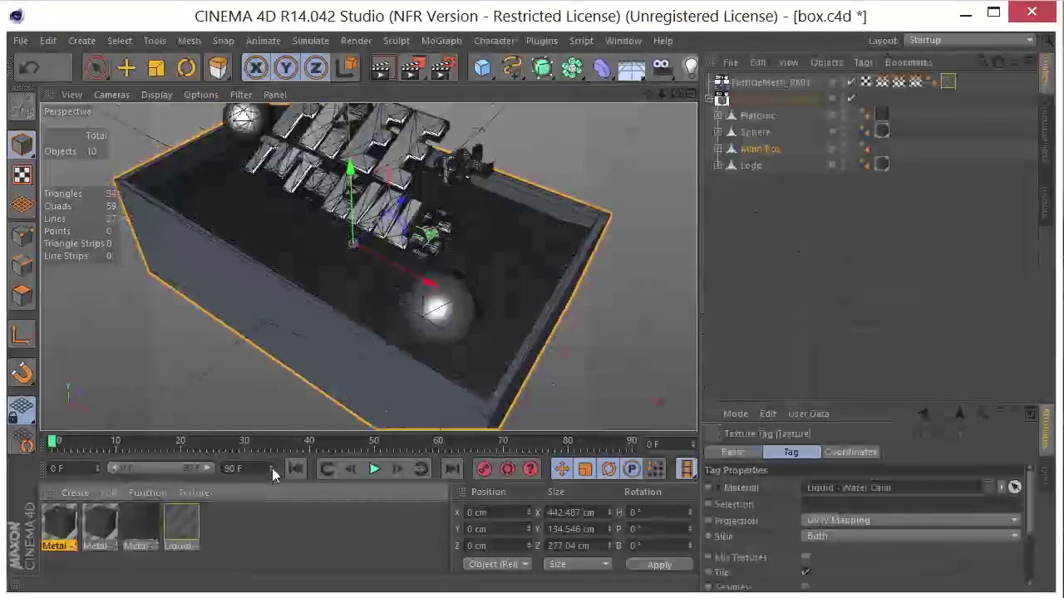
# - Render a viewport preview around frame 37, reframed closer over the box
pyautogui.click(380, 68)
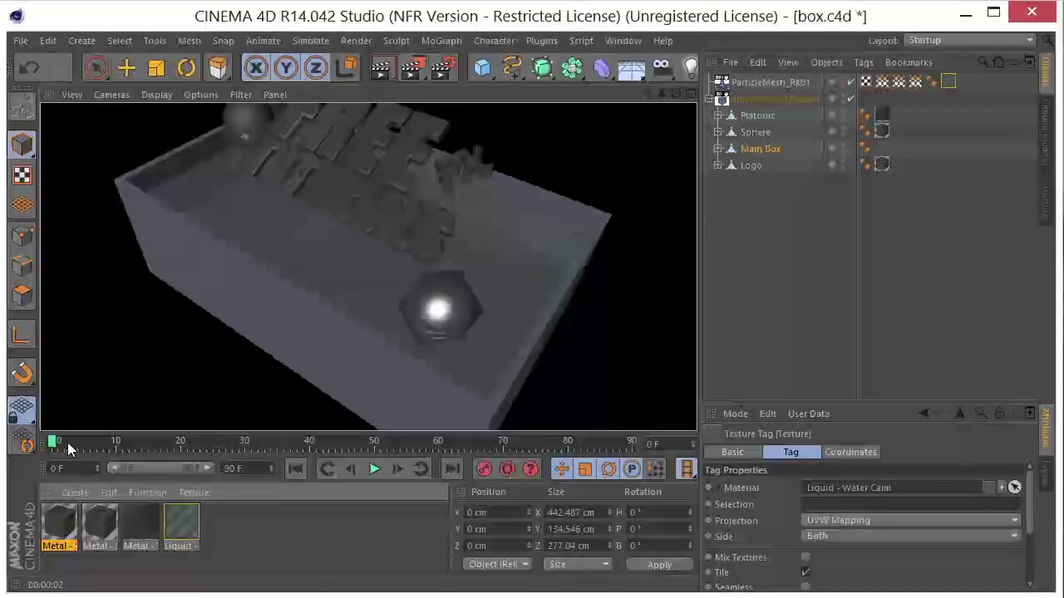
pyautogui.moveTo(50, 443); pyautogui.dragTo(278, 472)
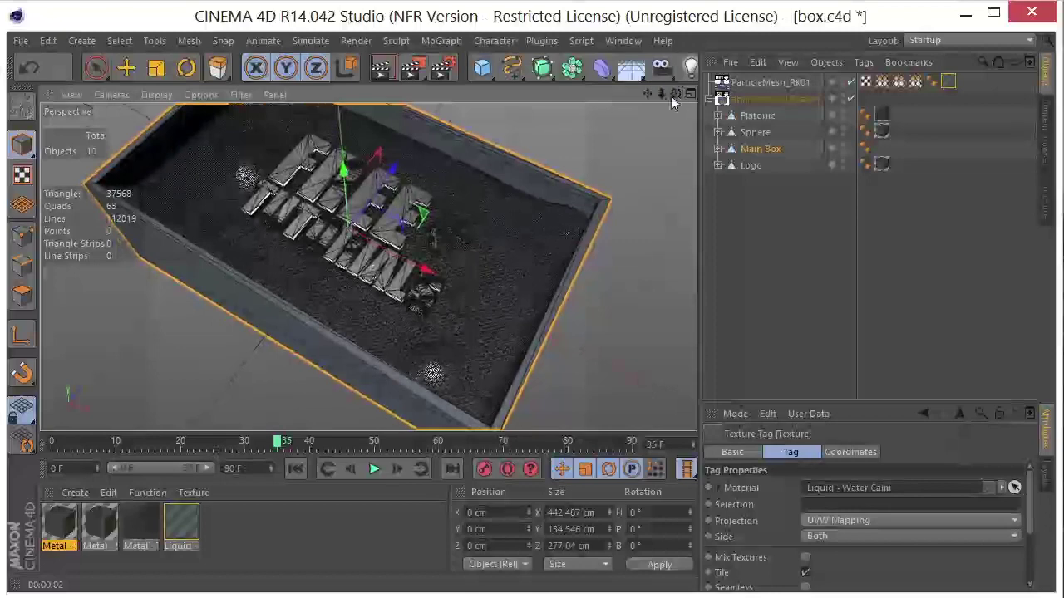
pyautogui.moveTo(653, 95); pyautogui.dragTo(631, 116)
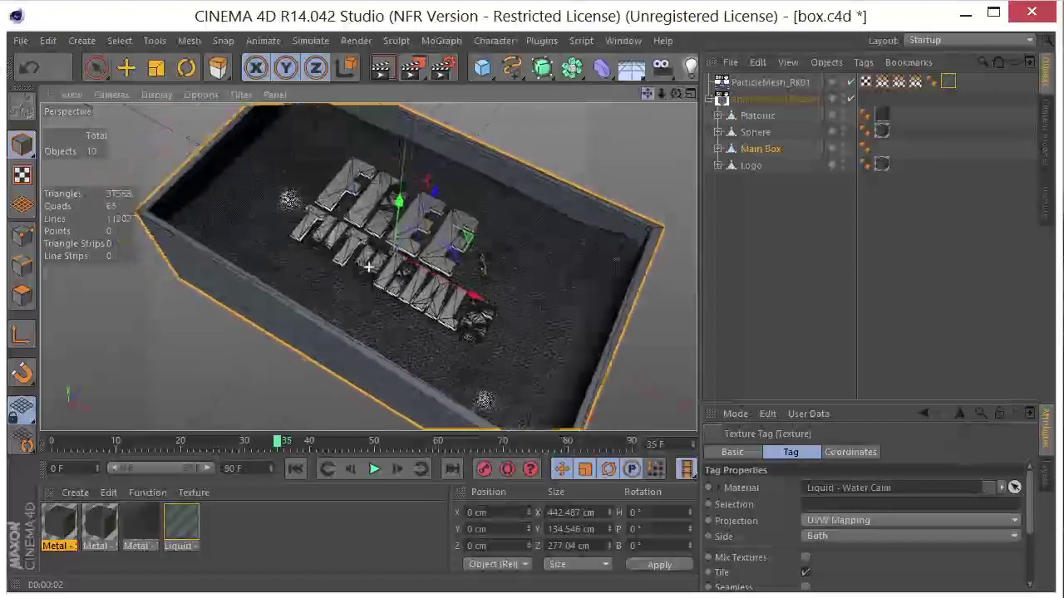
# - Render the current frame to the Picture Viewer, then move and shorten its window to fit on screen
pyautogui.click(412, 69)
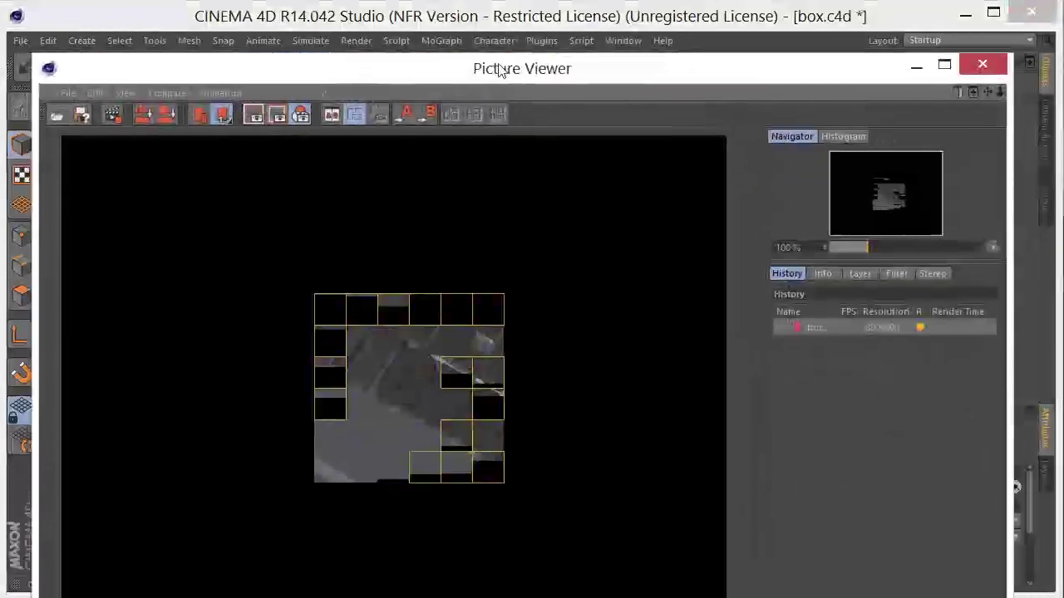
pyautogui.moveTo(501, 71); pyautogui.dragTo(499, 19)
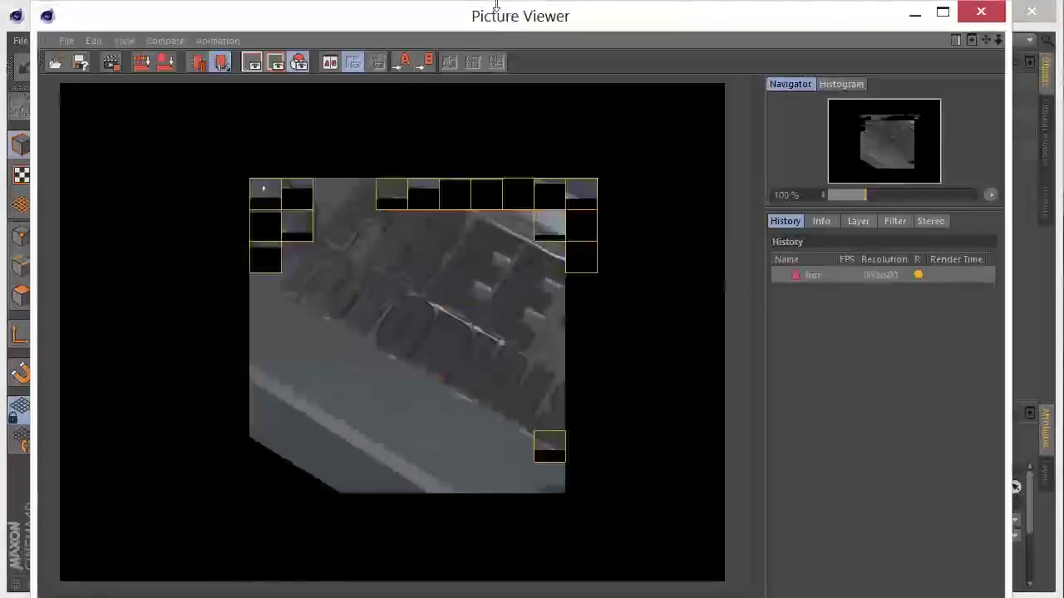
pyautogui.moveTo(523, 593); pyautogui.dragTo(526, 581)
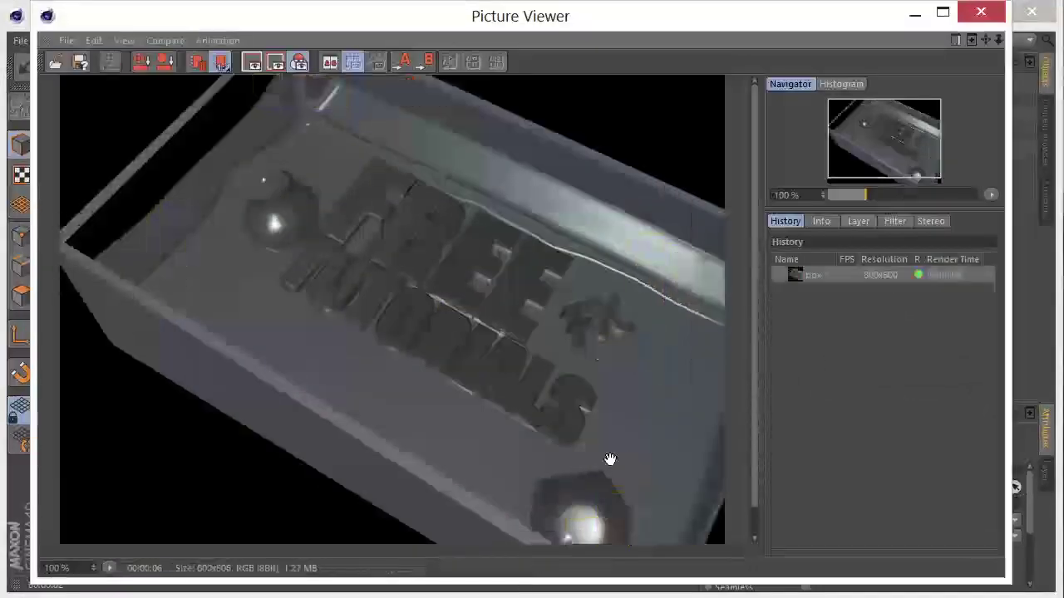